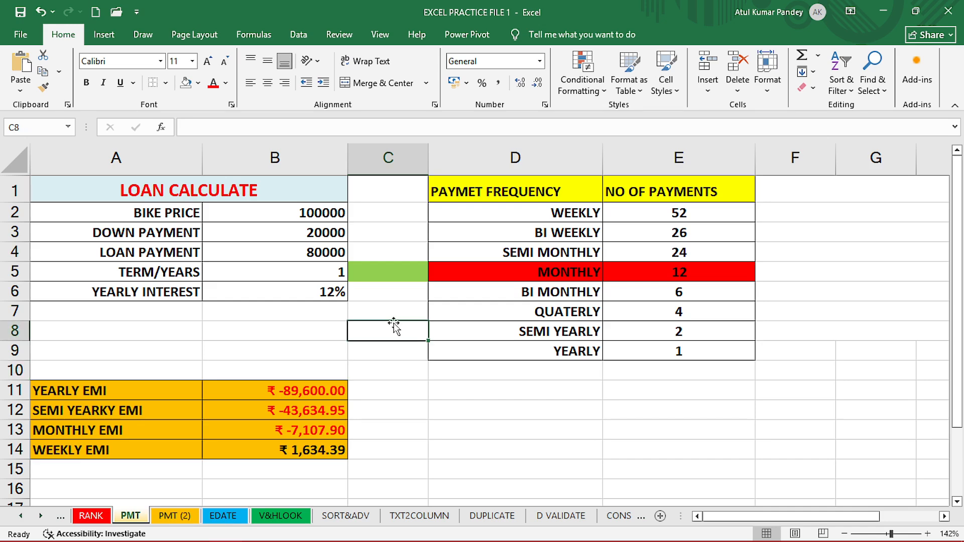
{"action": "left_click", "coordinate": [393, 315]}
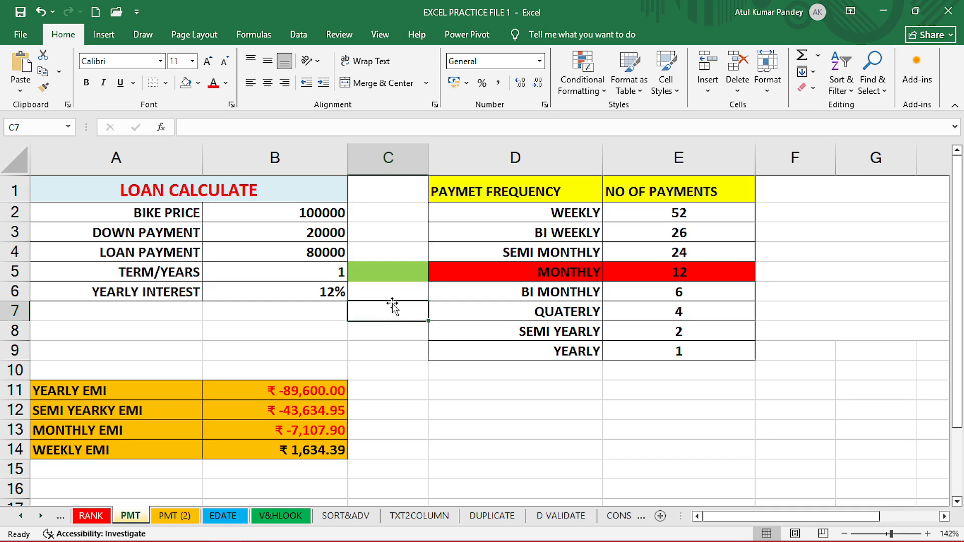
{"action": "left_click", "coordinate": [393, 296]}
{"action": "left_click", "coordinate": [387, 274]}
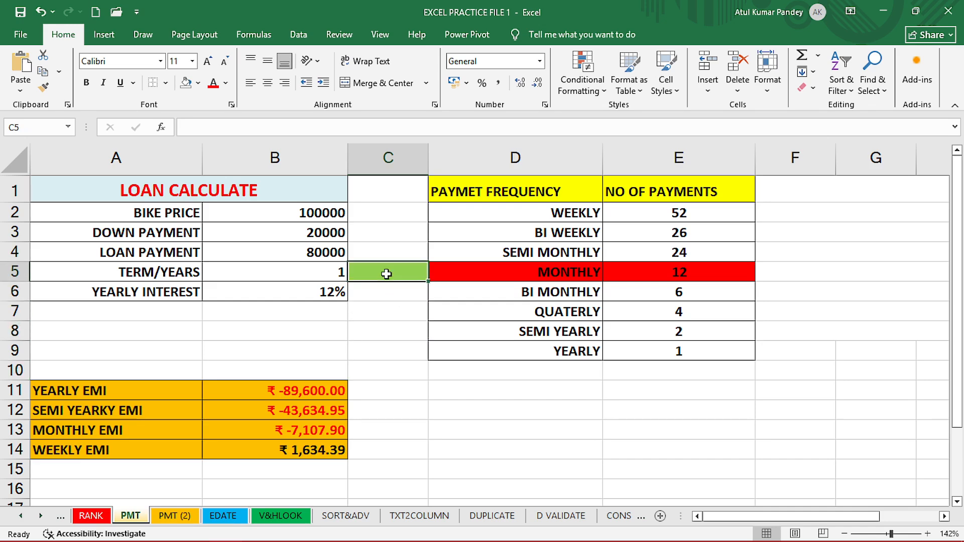
{"action": "left_click", "coordinate": [390, 295]}
{"action": "left_click", "coordinate": [393, 324]}
{"action": "left_click", "coordinate": [421, 391]}
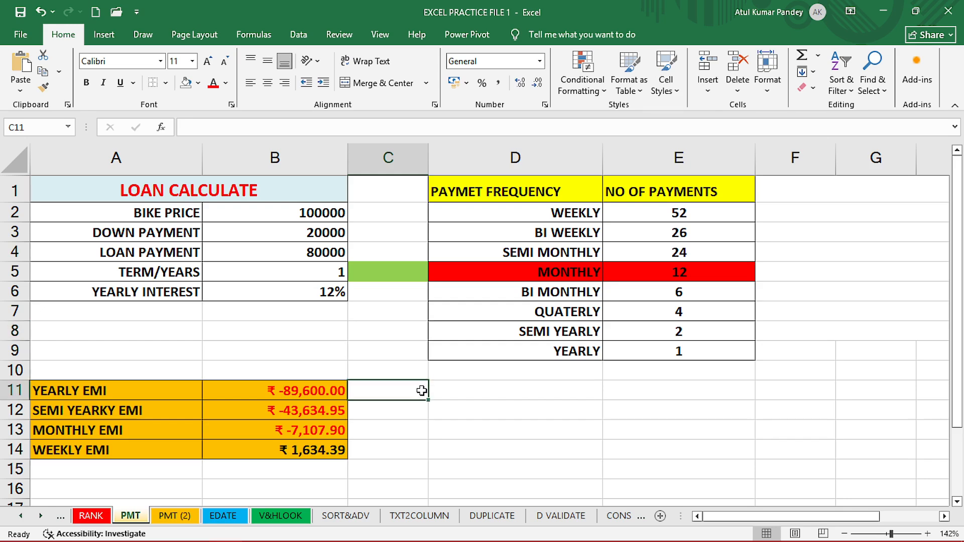
{"action": "left_click", "coordinate": [410, 412]}
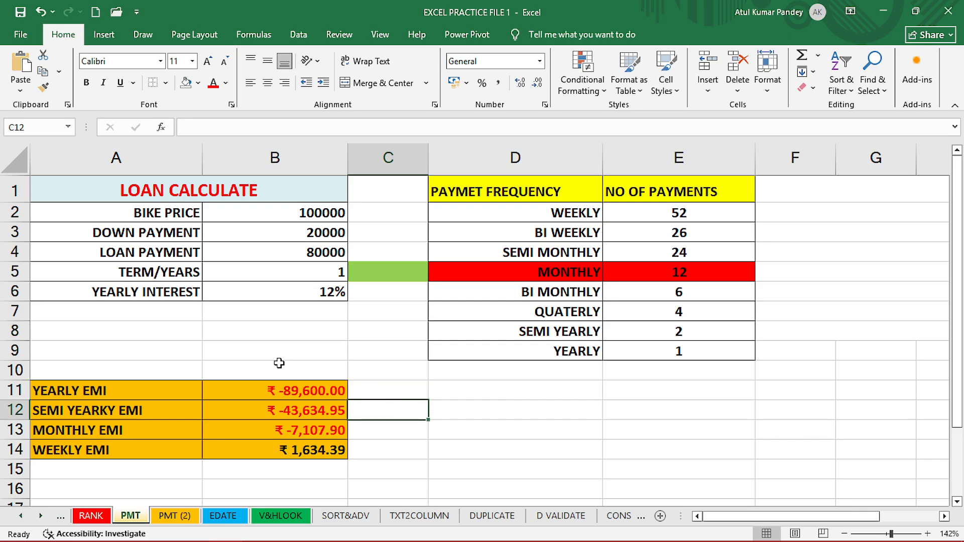
Examine the loan input labels and values in rows 2 to 6 of the calculator.
{"action": "left_click", "coordinate": [154, 213]}
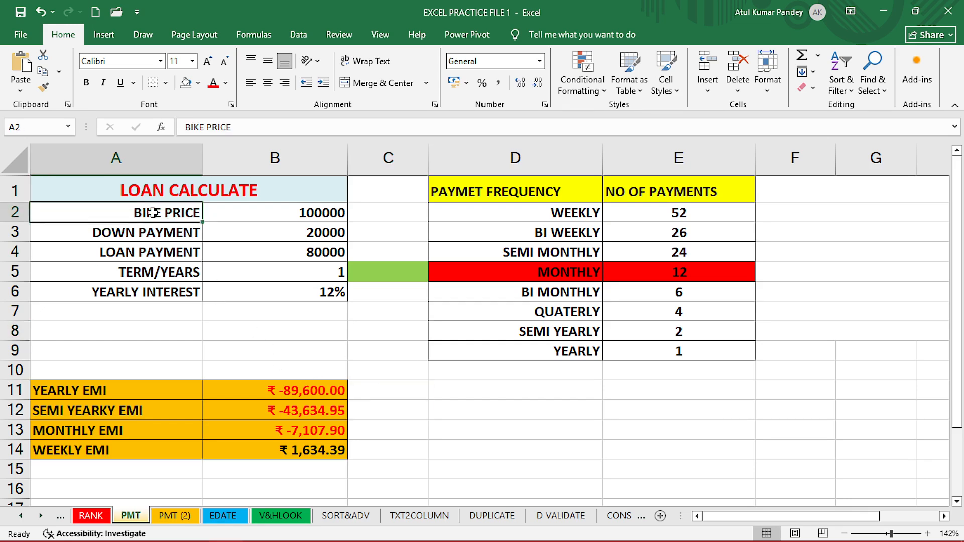
{"action": "left_click", "coordinate": [259, 215]}
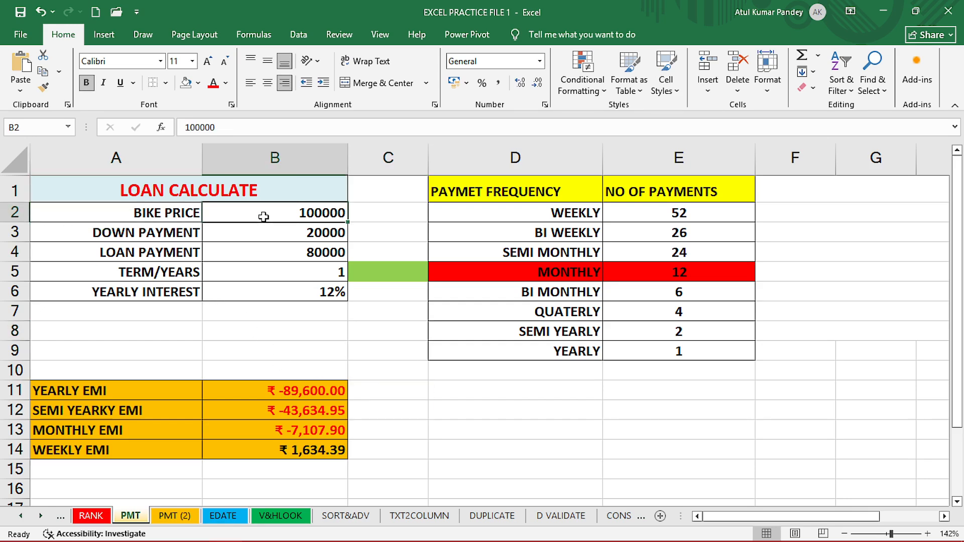
{"action": "left_click", "coordinate": [173, 230]}
{"action": "left_click", "coordinate": [266, 231]}
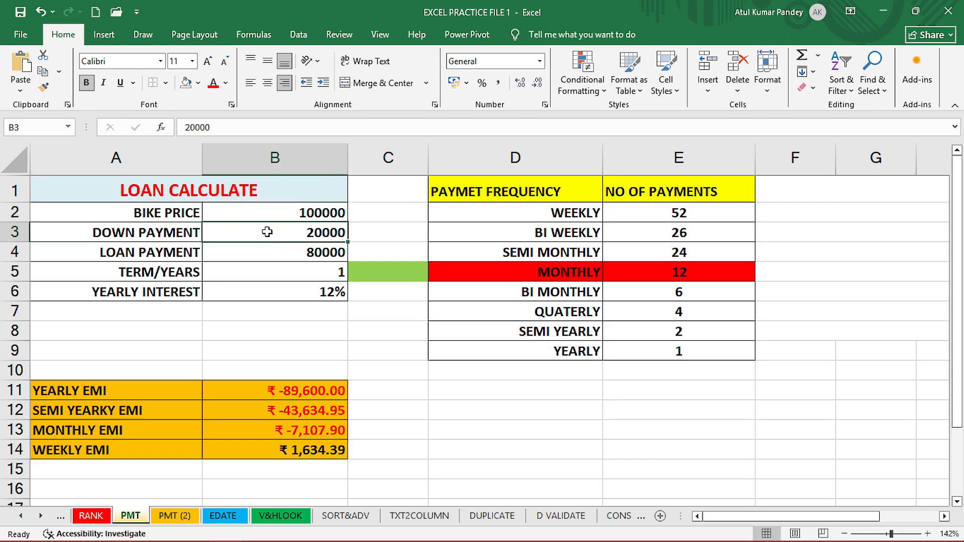
{"action": "left_click", "coordinate": [168, 253]}
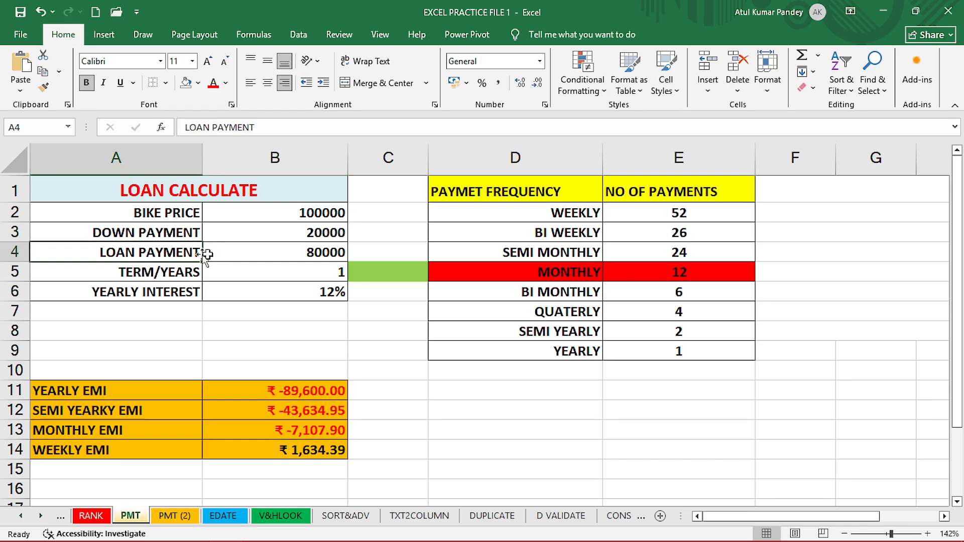
{"action": "left_click", "coordinate": [229, 254]}
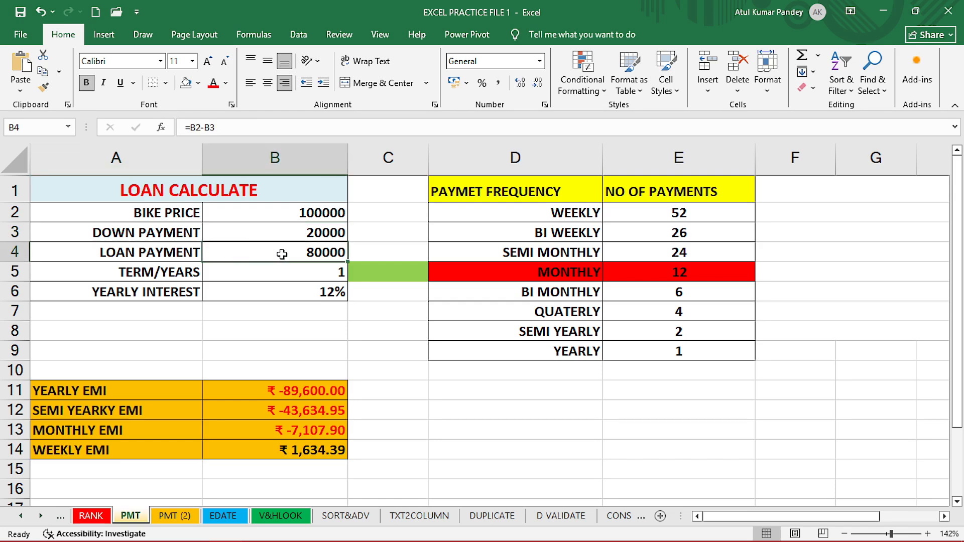
{"action": "left_click", "coordinate": [186, 256]}
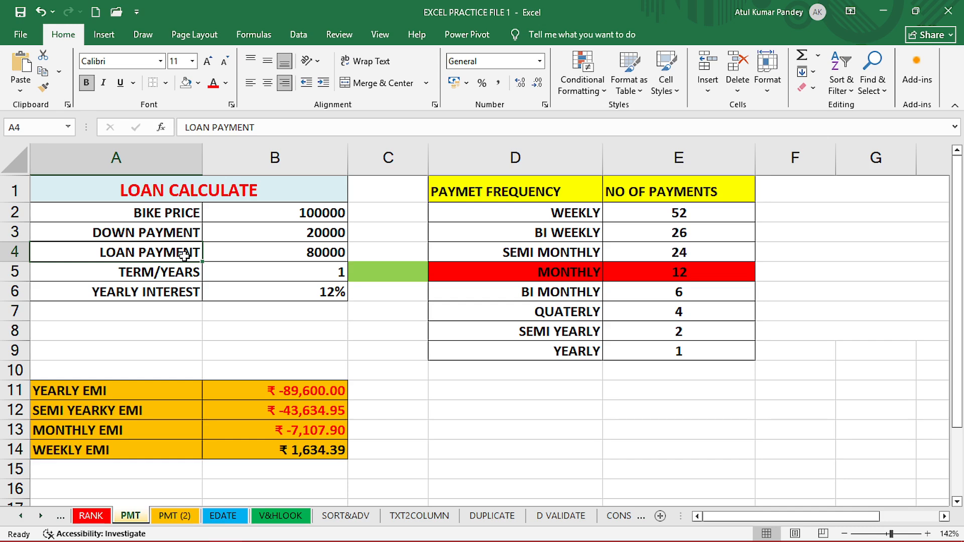
{"action": "left_click_drag", "start_coordinate": [185, 256], "coordinate": [233, 256]}
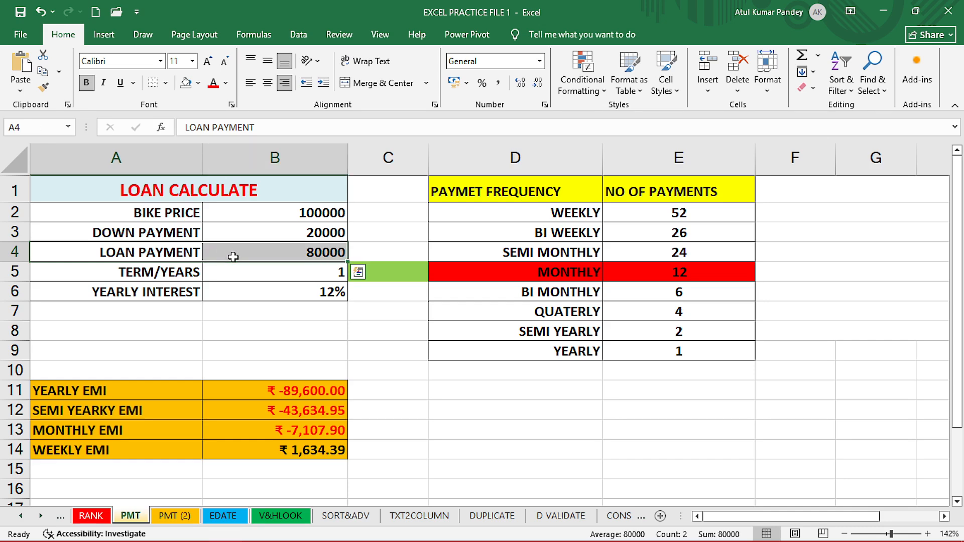
{"action": "left_click", "coordinate": [355, 330]}
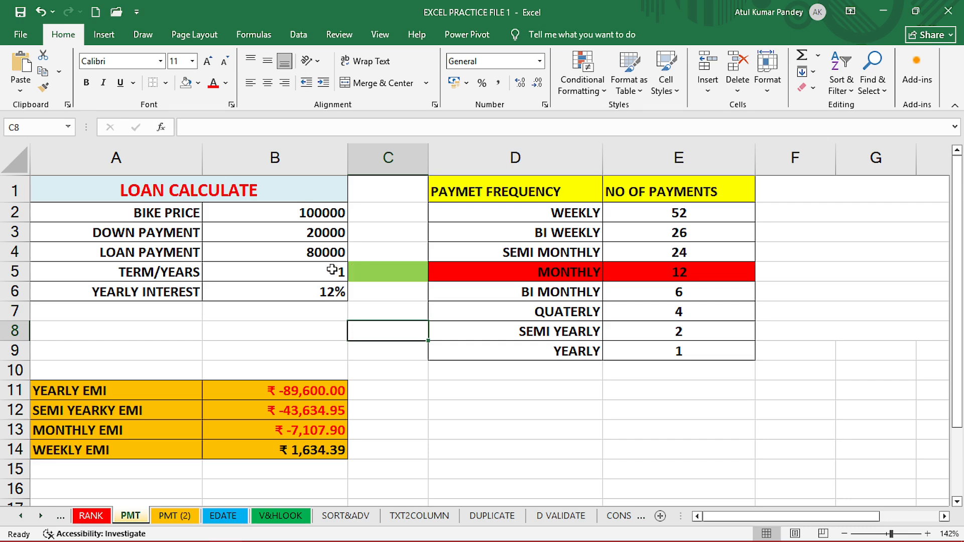
Set the font colour of the loan payment, term and yearly interest values in B4:B6 to red.
{"action": "left_click", "coordinate": [325, 253]}
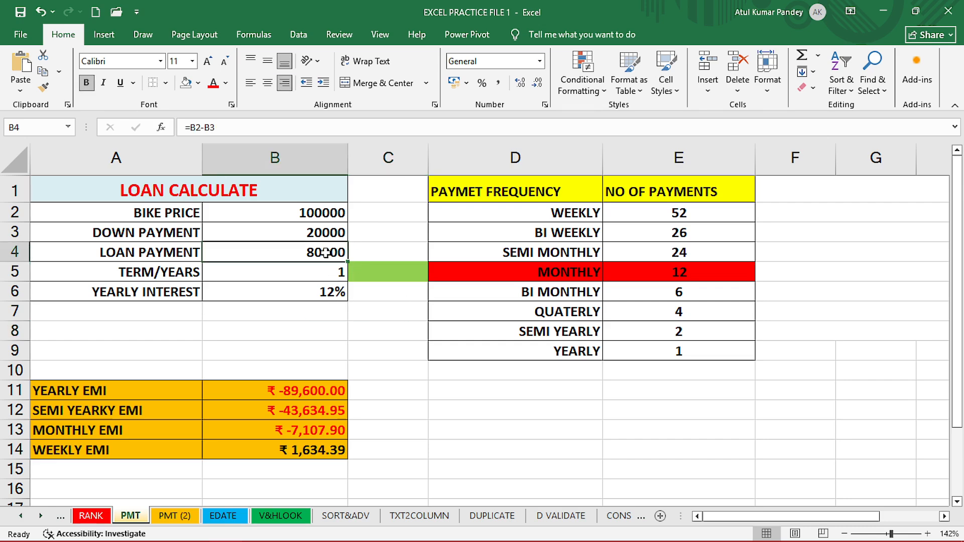
{"action": "left_click", "coordinate": [302, 277]}
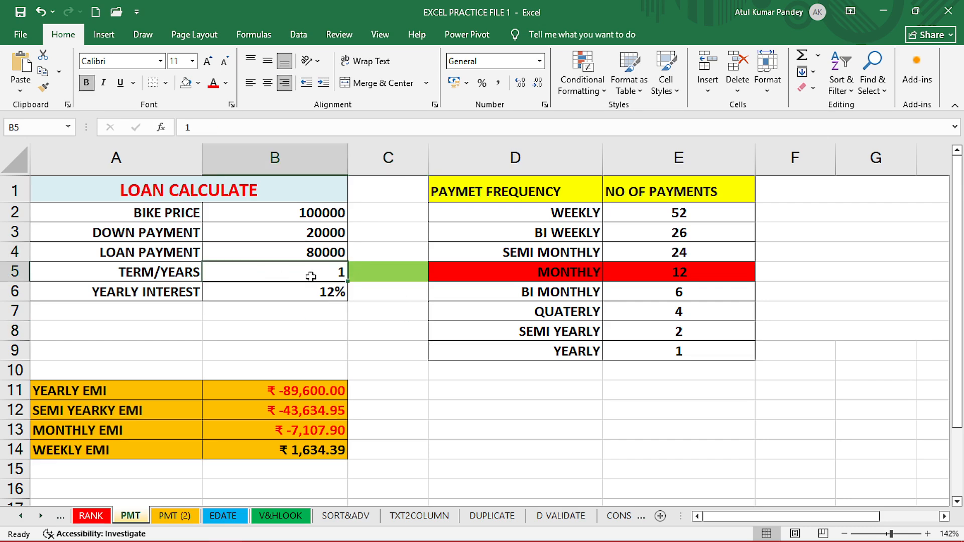
{"action": "left_click", "coordinate": [268, 296]}
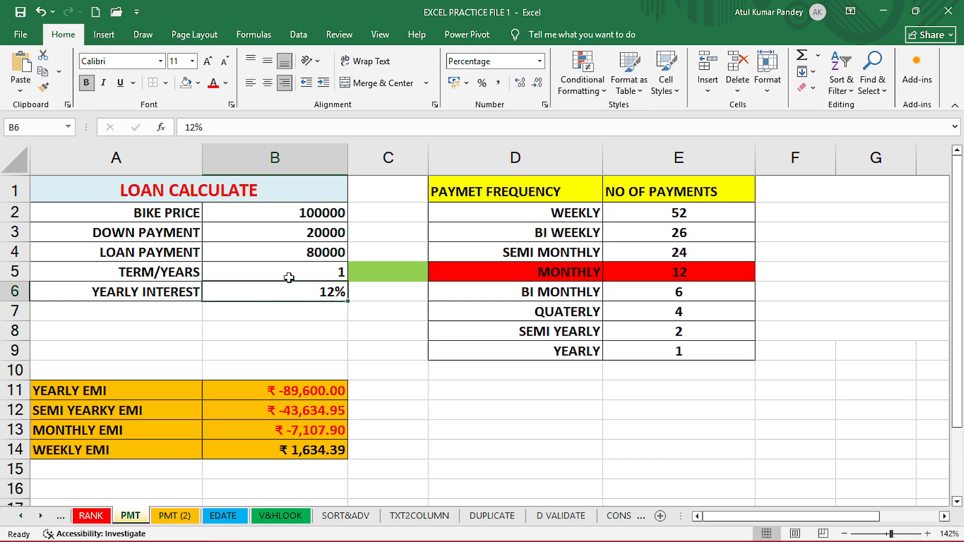
{"action": "left_click_drag", "start_coordinate": [294, 255], "coordinate": [295, 284]}
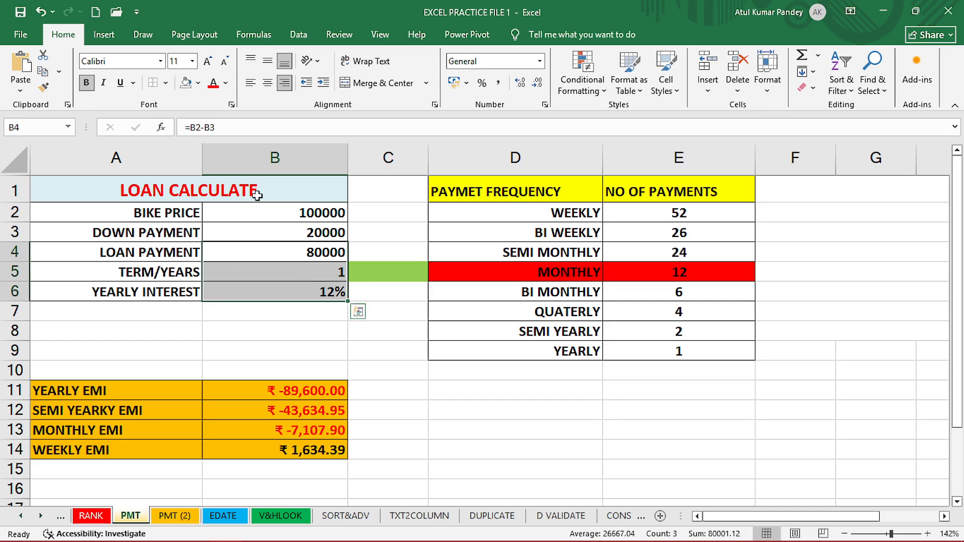
{"action": "left_click", "coordinate": [214, 83]}
{"action": "left_click", "coordinate": [376, 333]}
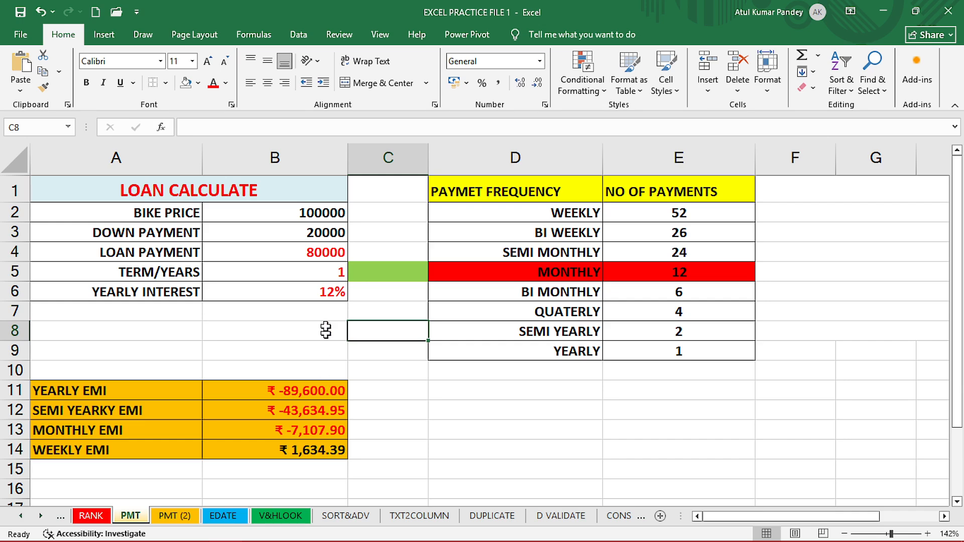
Clear the arguments of the yearly EMI PMT formula in B11, leaving =PMT().
{"action": "left_click", "coordinate": [246, 392]}
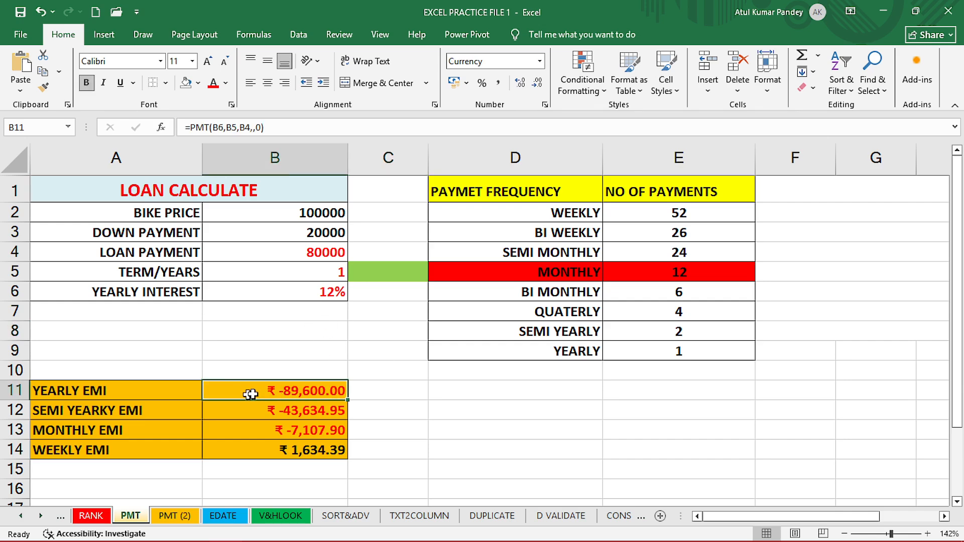
{"action": "double_click", "coordinate": [279, 391]}
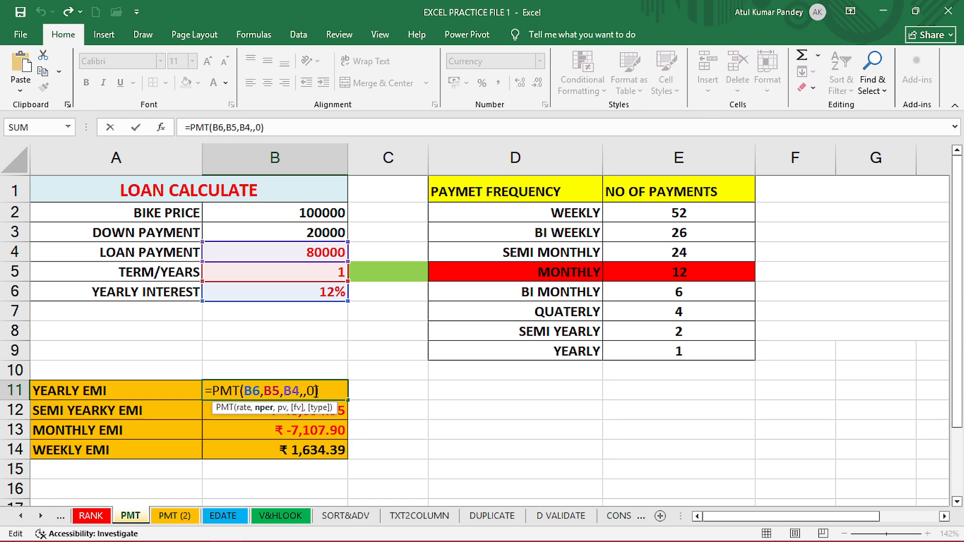
{"action": "left_click", "coordinate": [315, 393]}
{"action": "key", "text": "BackSpace"}
{"action": "key", "text": "BackSpace"}
{"action": "key", "text": "BackSpace"}
{"action": "key", "text": "BackSpace"}
{"action": "key", "text": "BackSpace"}
{"action": "key", "text": "BackSpace"}
{"action": "key", "text": "BackSpace"}
{"action": "key", "text": "BackSpace"}
{"action": "key", "text": "BackSpace"}
{"action": "key", "text": "BackSpace"}
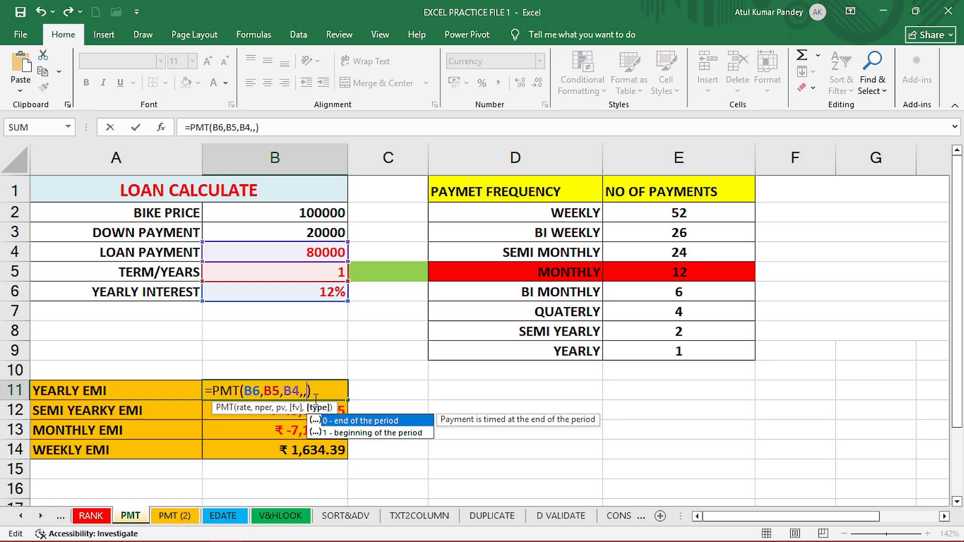
{"action": "key", "text": "BackSpace"}
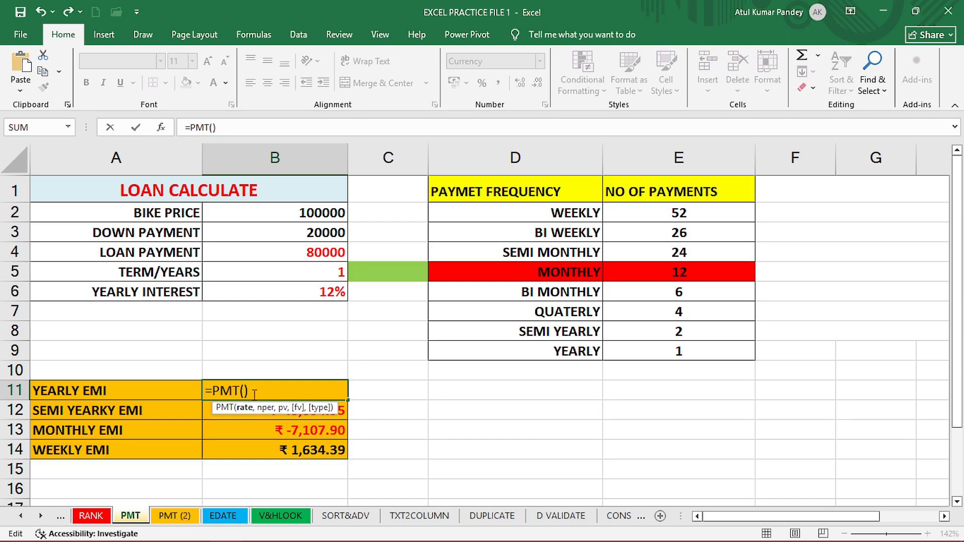
{"action": "key", "text": "Delete"}
Re-enter the yearly EMI formula as =PMT(B6,B5,B4,,0), choosing payment at the end of the period.
{"action": "left_click", "coordinate": [312, 300]}
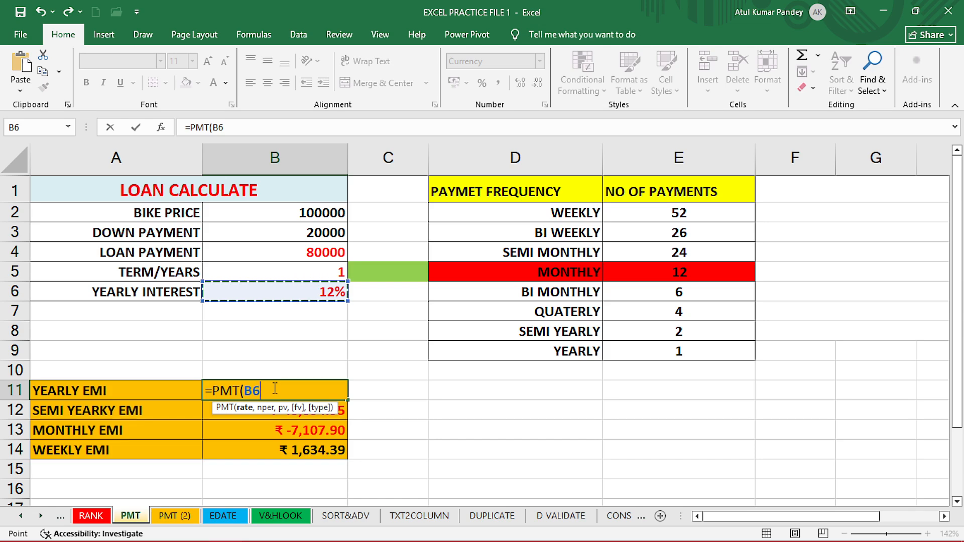
{"action": "type", "text": ","}
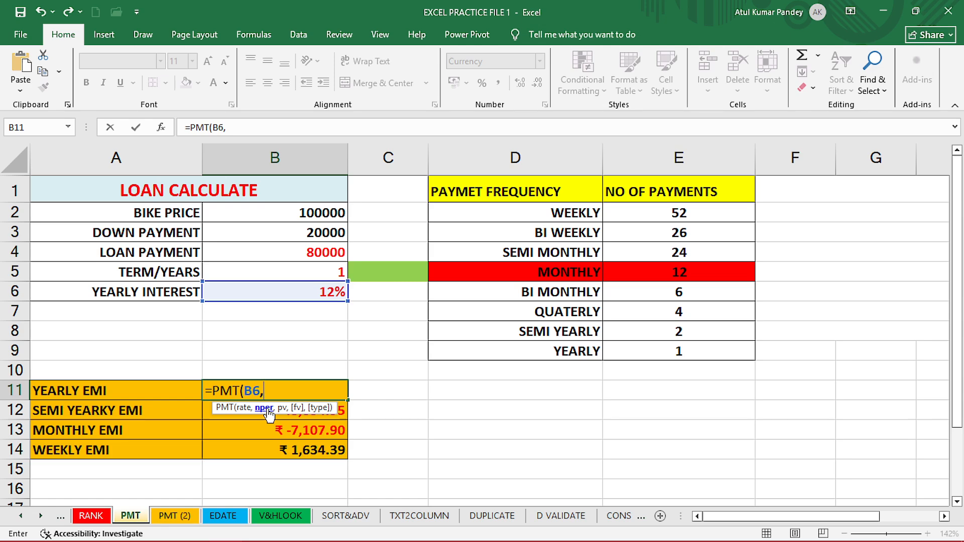
{"action": "left_click", "coordinate": [316, 278]}
{"action": "type", "text": ","}
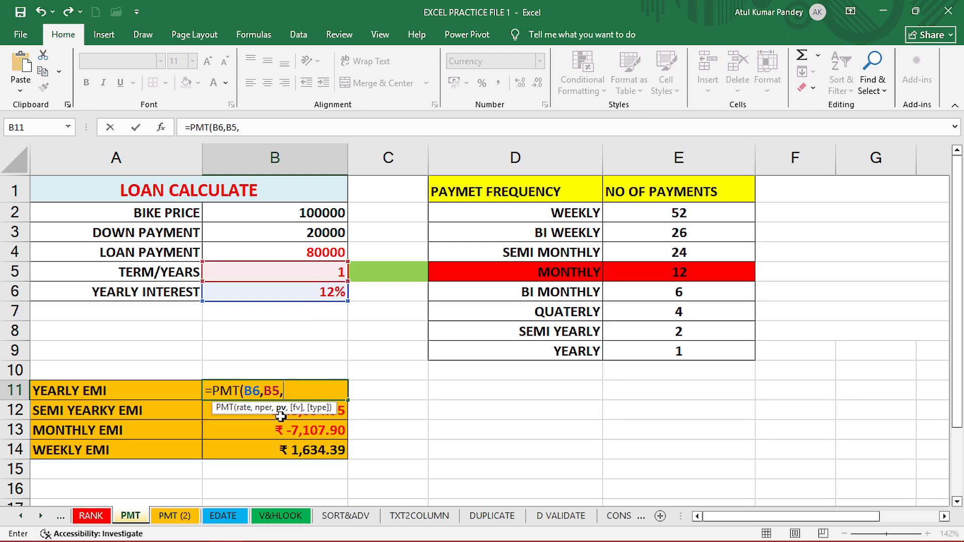
{"action": "left_click", "coordinate": [307, 255]}
{"action": "type", "text": ","}
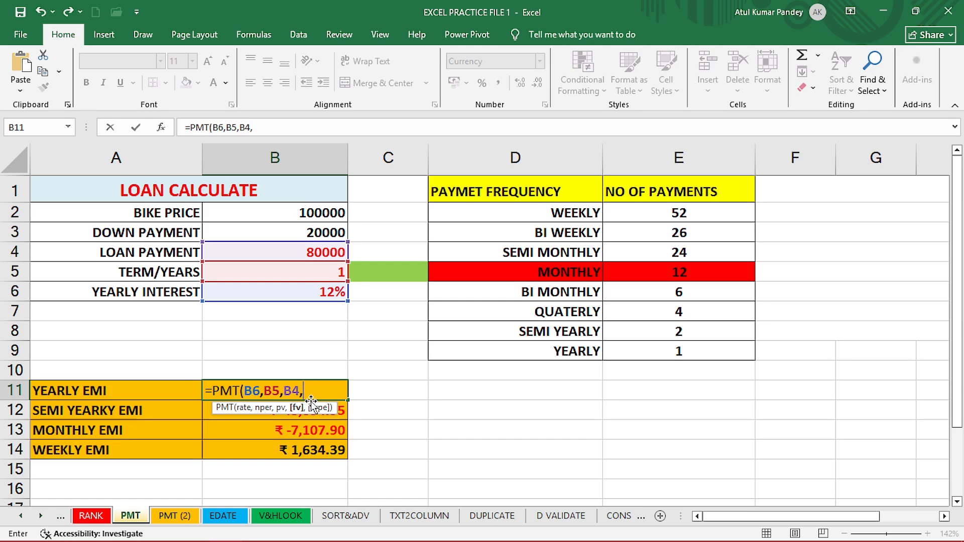
{"action": "type", "text": ","}
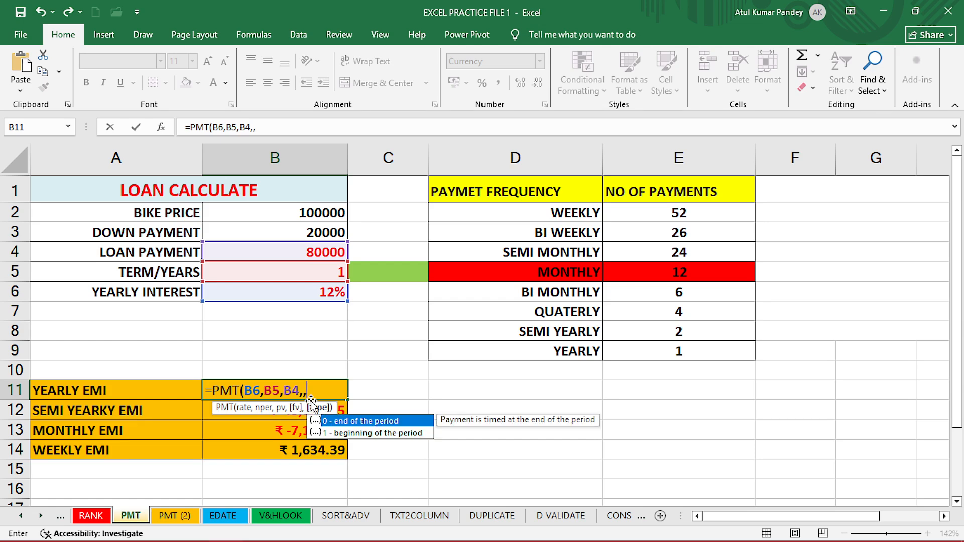
{"action": "double_click", "coordinate": [363, 422]}
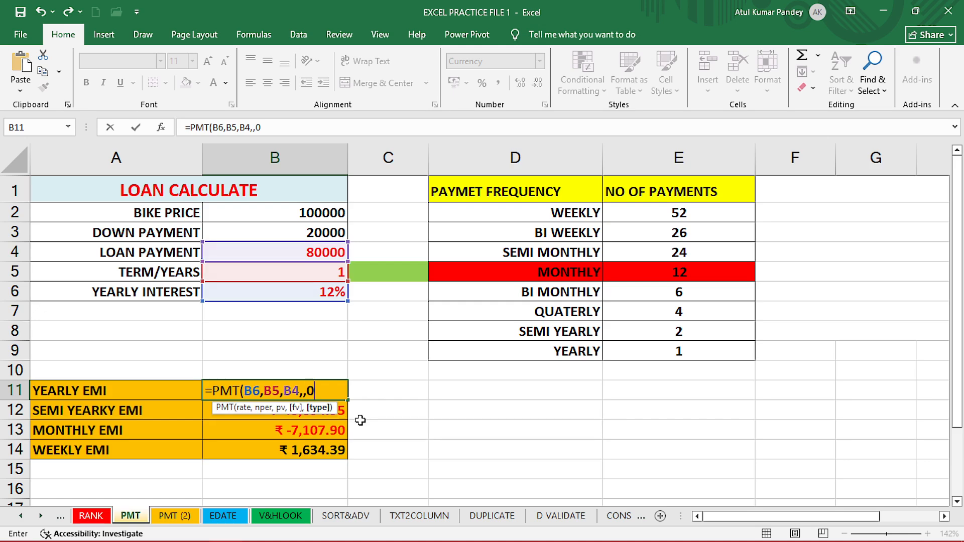
{"action": "left_click", "coordinate": [326, 391]}
{"action": "key", "text": "Return"}
{"action": "left_click", "coordinate": [326, 391]}
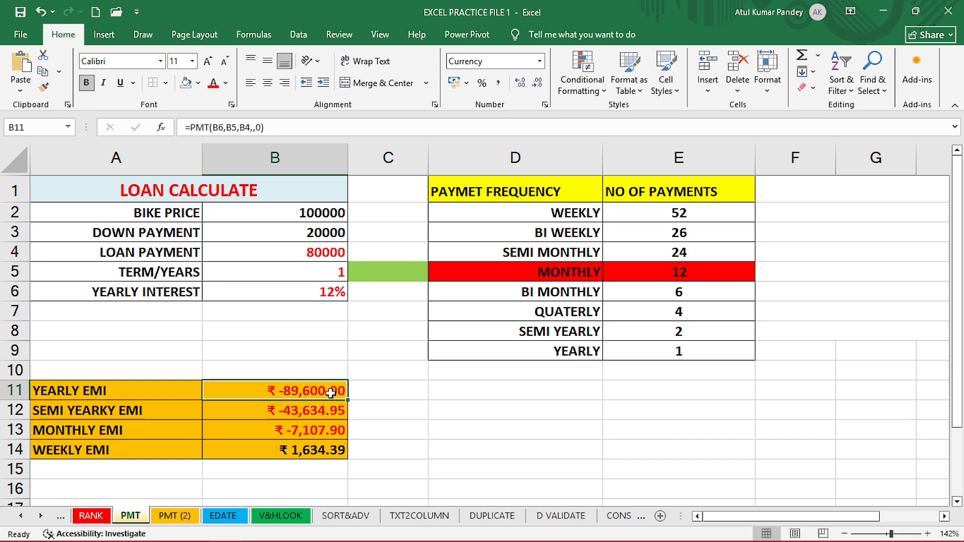
Delete the existing semi-yearly EMI formula in B12.
{"action": "left_click", "coordinate": [141, 411]}
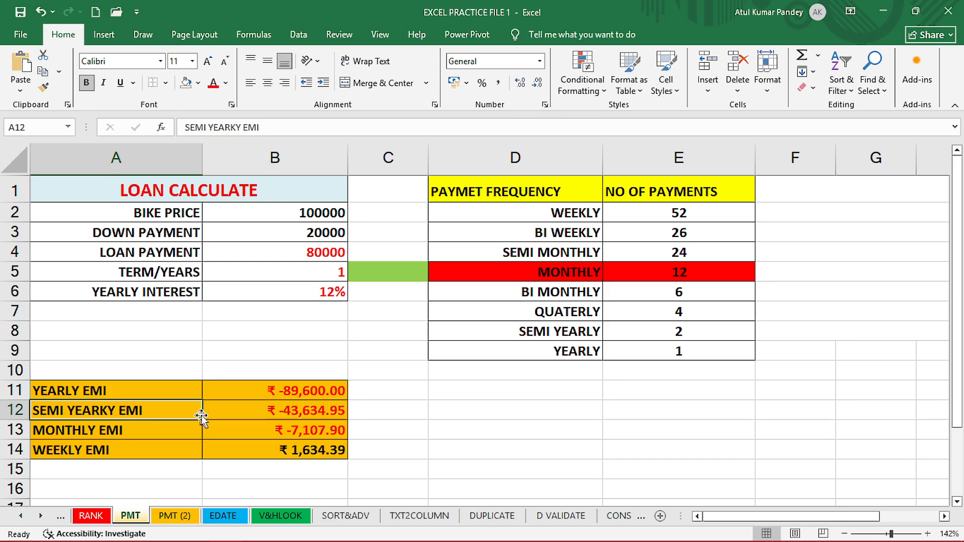
{"action": "left_click", "coordinate": [248, 412]}
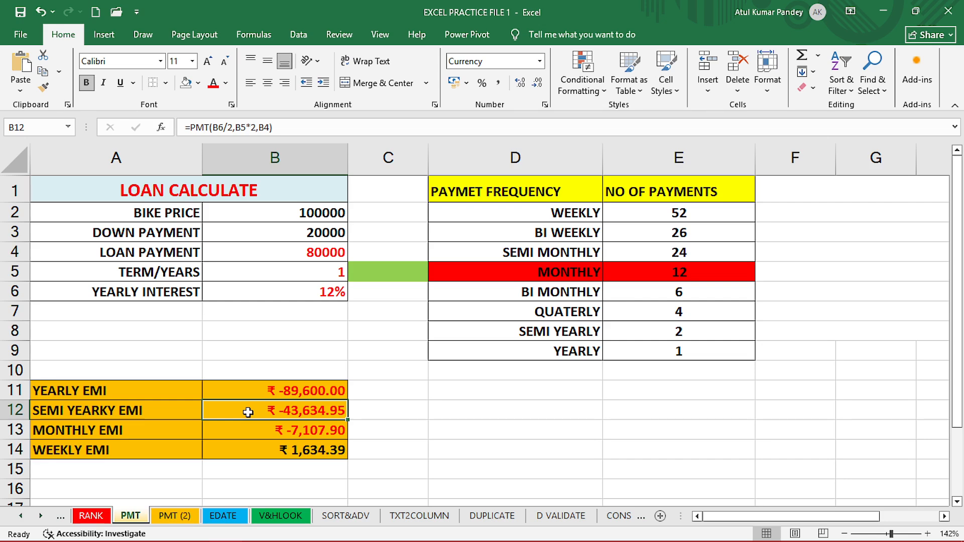
{"action": "key", "text": "Delete"}
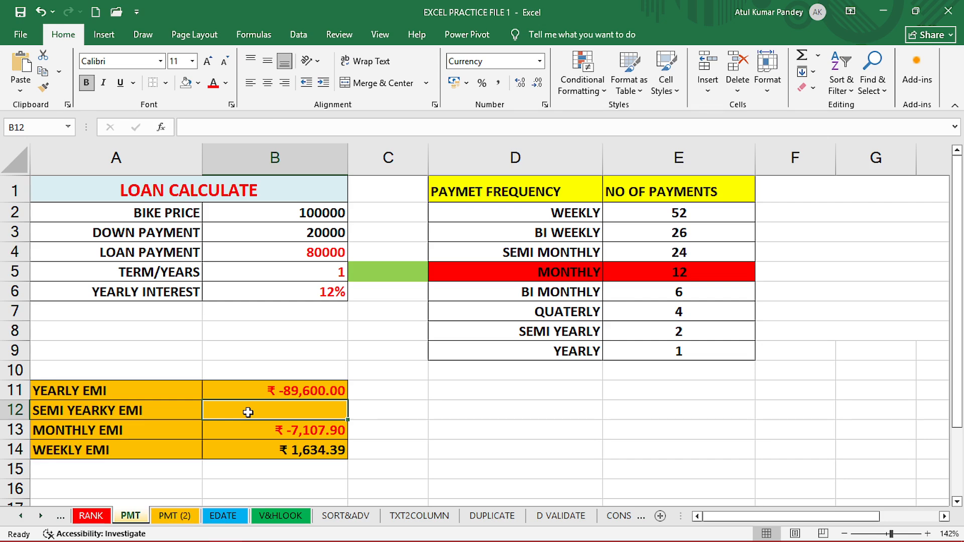
Enter the semi-yearly EMI formula =PMT(B6/2,B5*2,B4) in B12, dismissing the too-few-arguments alert along the way.
{"action": "type", "text": "=PMT"}
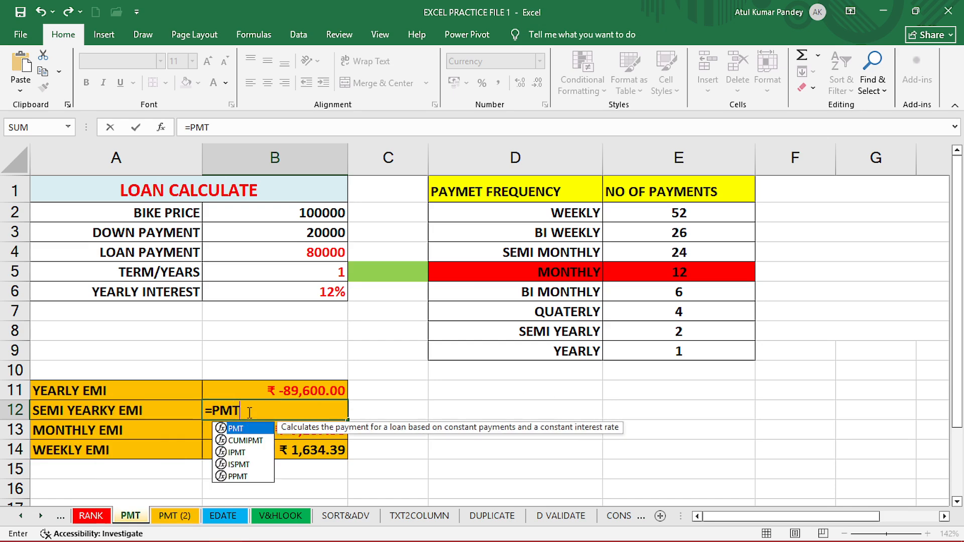
{"action": "type", "text": "("}
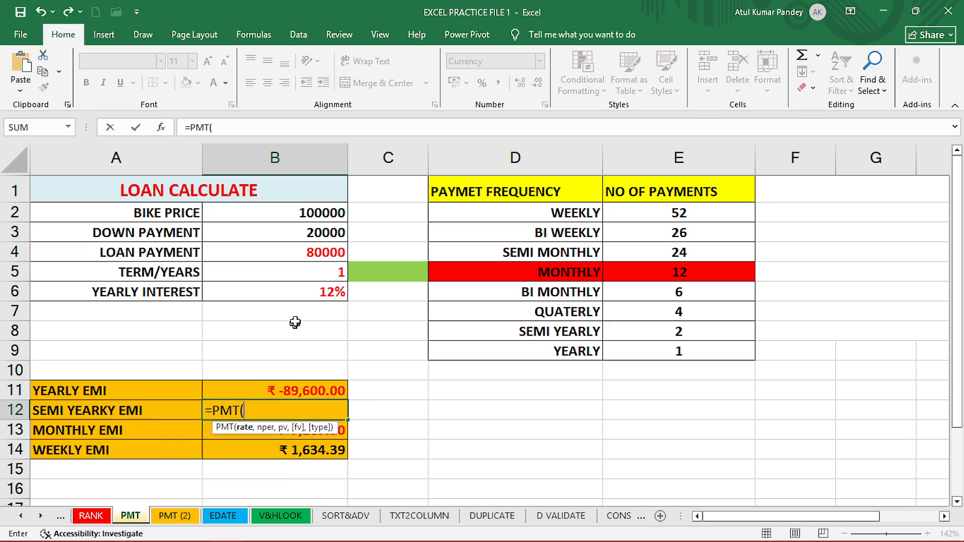
{"action": "left_click", "coordinate": [299, 293]}
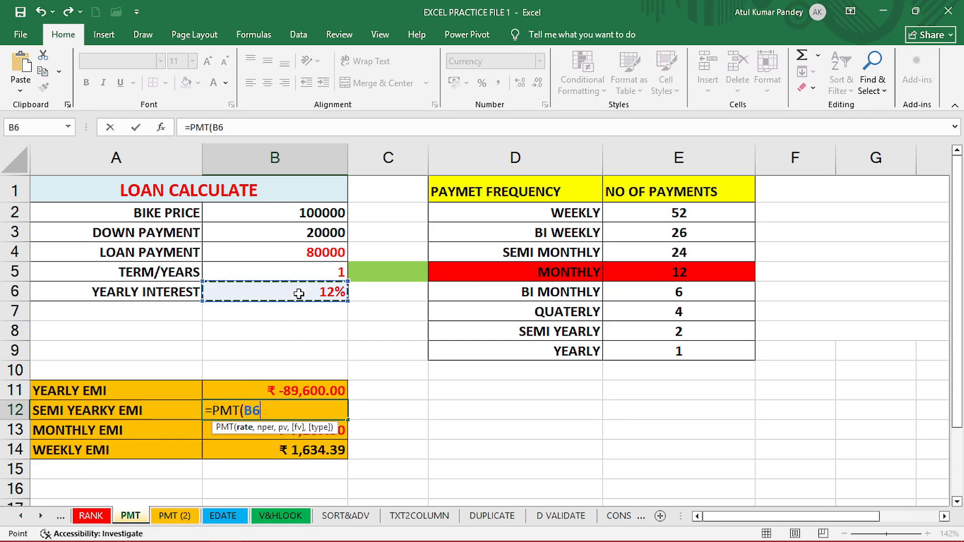
{"action": "type", "text": "/"}
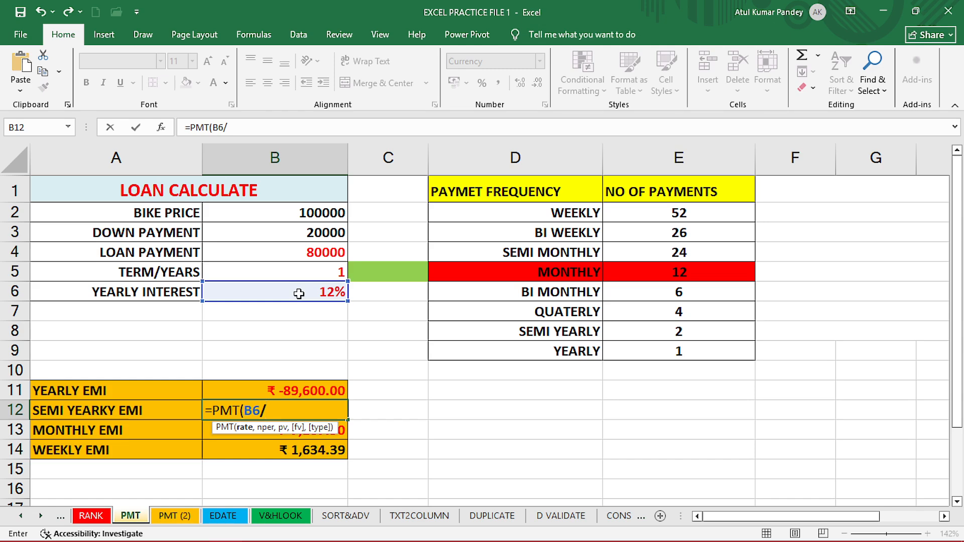
{"action": "type", "text": "2"}
{"action": "type", "text": ","}
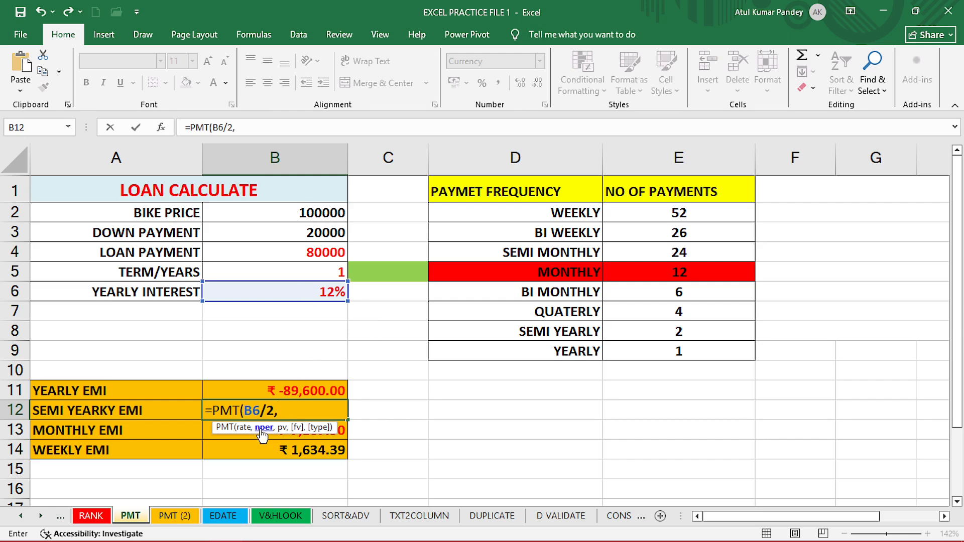
{"action": "left_click", "coordinate": [325, 275]}
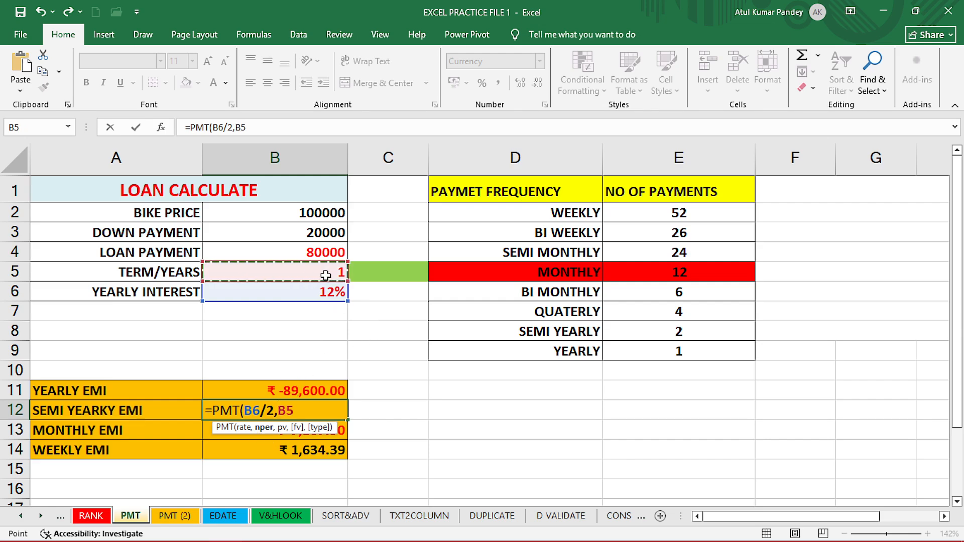
{"action": "type", "text": "*"}
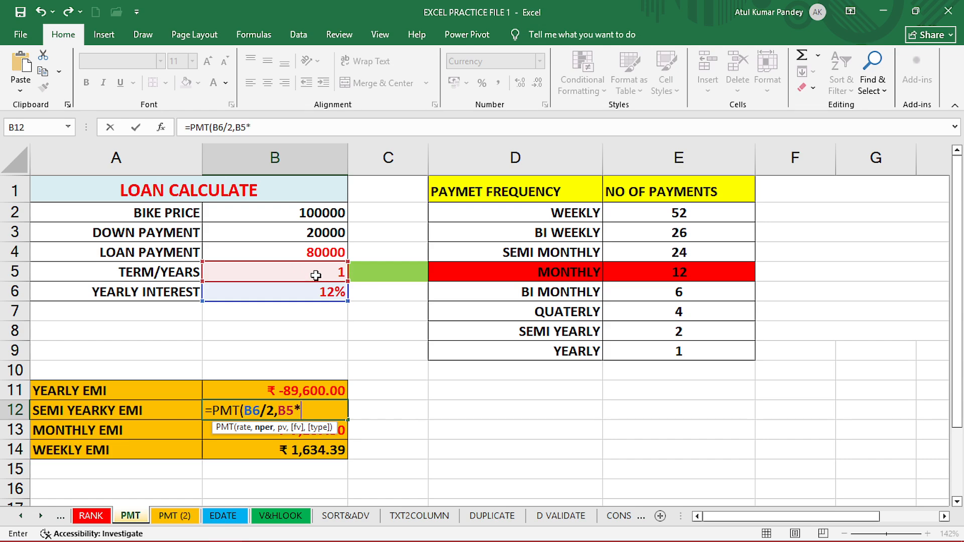
{"action": "type", "text": "2,"}
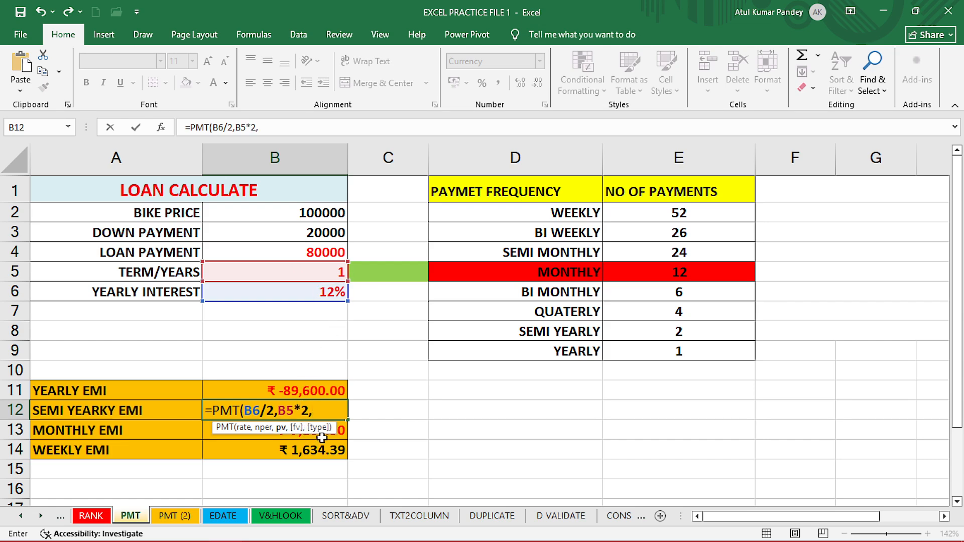
{"action": "key", "text": "BackSpace"}
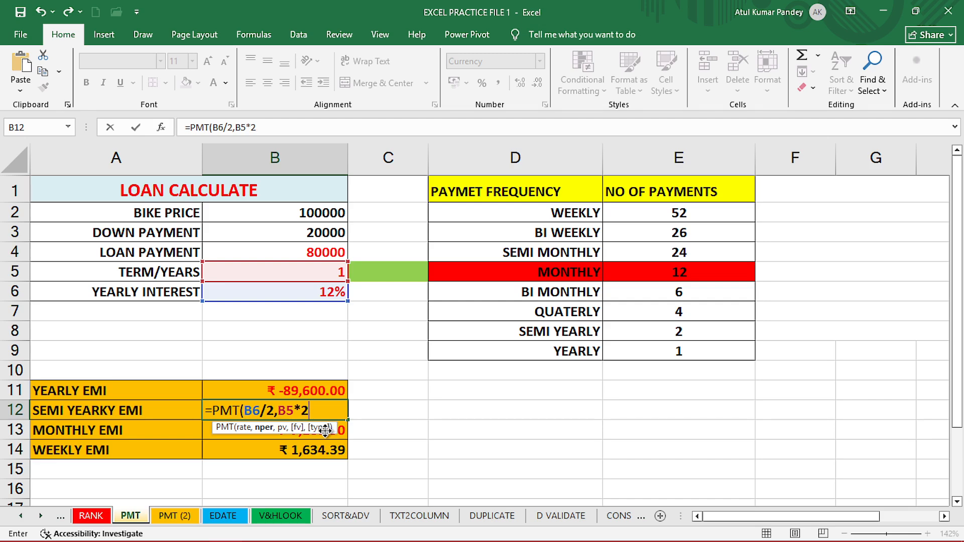
{"action": "key", "text": "Return"}
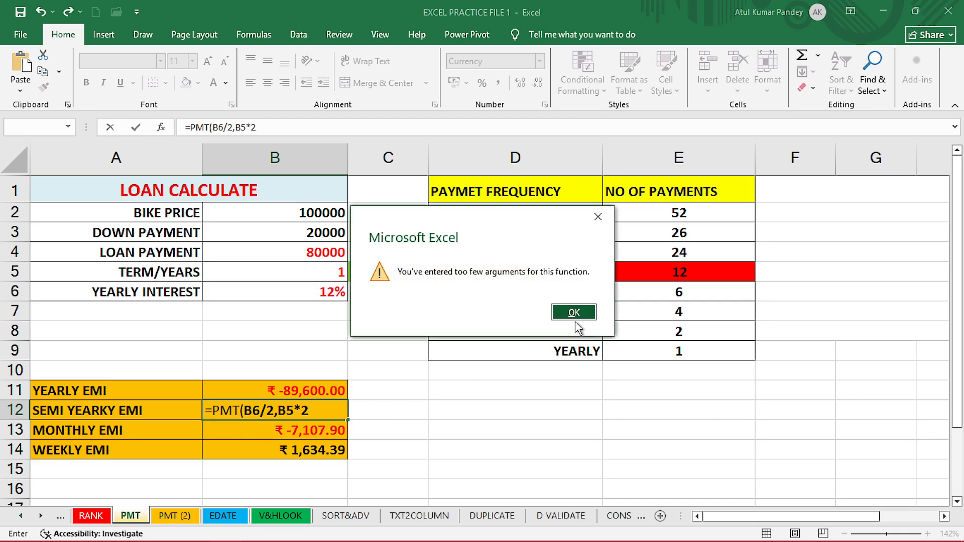
{"action": "left_click", "coordinate": [574, 312]}
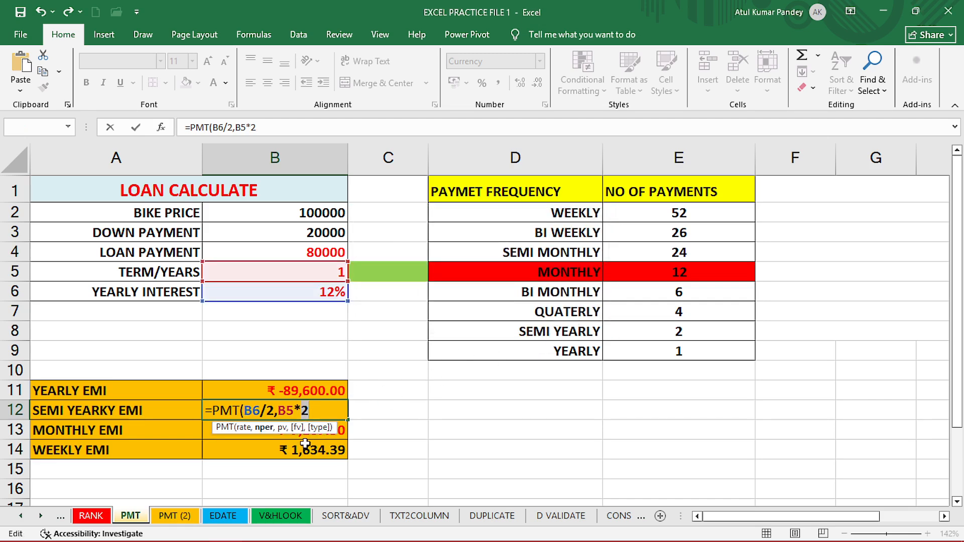
{"action": "left_click", "coordinate": [316, 411]}
{"action": "type", "text": ","}
{"action": "left_click", "coordinate": [295, 257]}
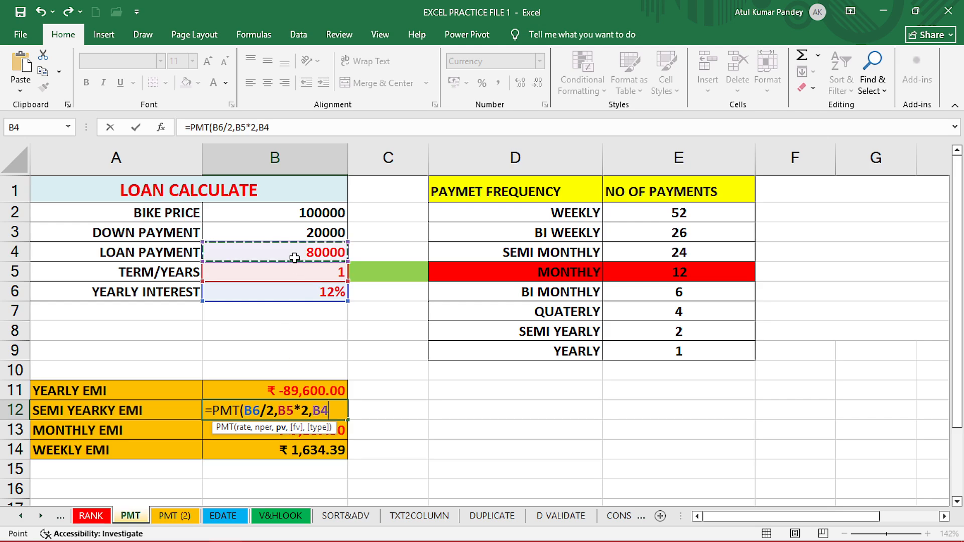
{"action": "type", "text": ")"}
{"action": "key", "text": "Return"}
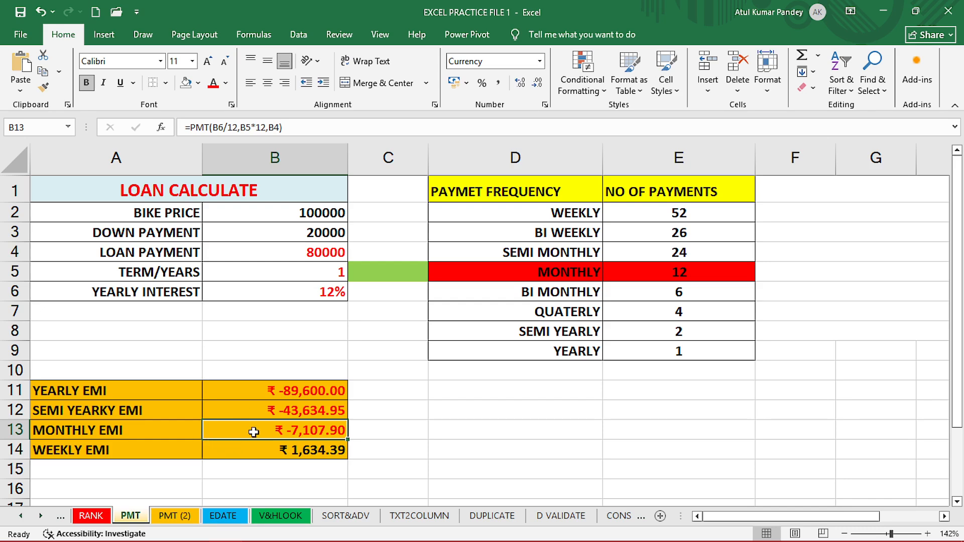
Re-enter the monthly EMI formula in B13 as =PMT(B6/12,B5*12,B4).
{"action": "type", "text": "="}
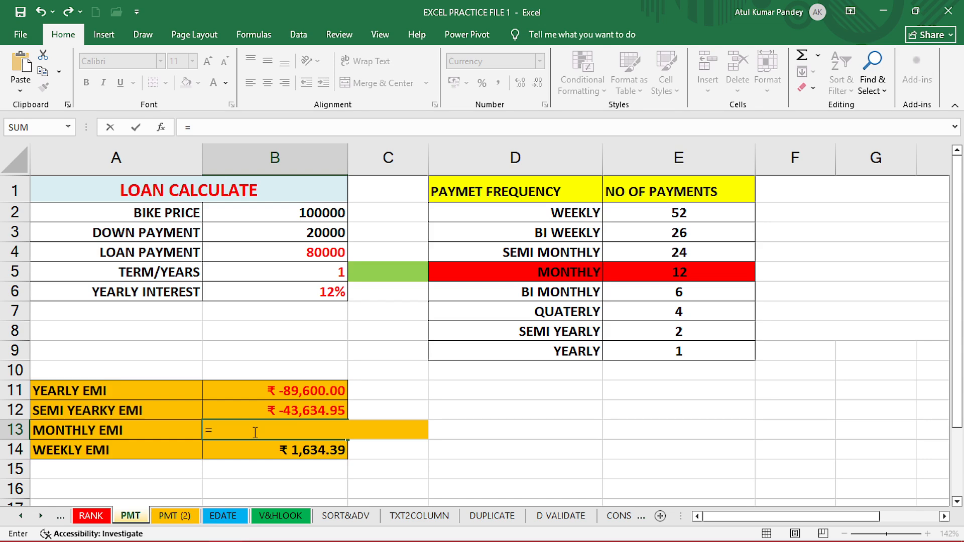
{"action": "type", "text": "=P"}
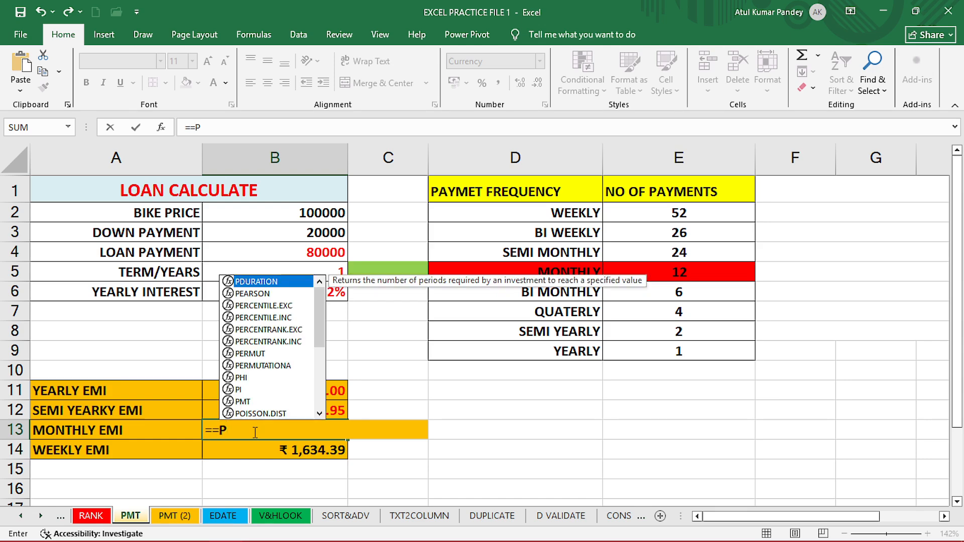
{"action": "key", "text": "BackSpace"}
{"action": "key", "text": "BackSpace"}
{"action": "type", "text": "PMT("}
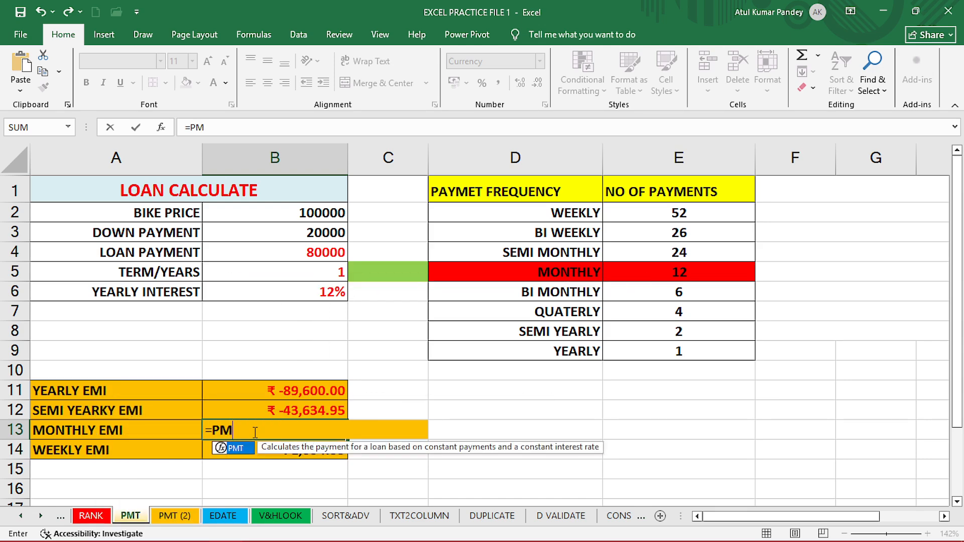
{"action": "left_click", "coordinate": [329, 291]}
{"action": "type", "text": "/"}
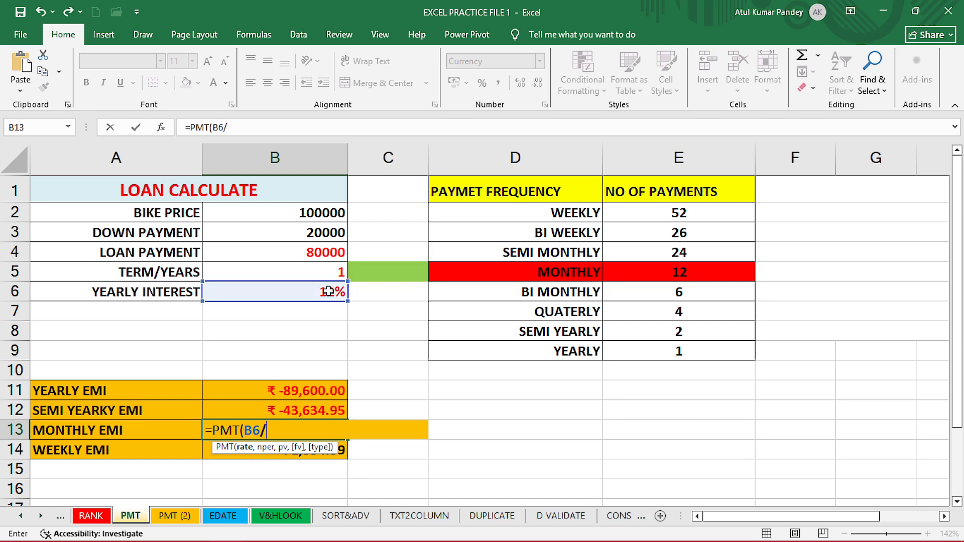
{"action": "type", "text": "12"}
{"action": "type", "text": ","}
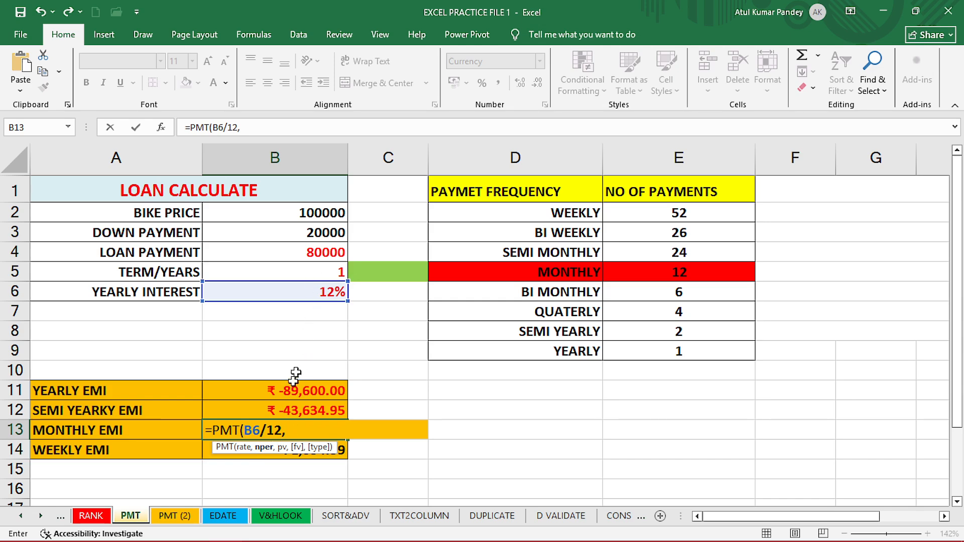
{"action": "left_click", "coordinate": [302, 275]}
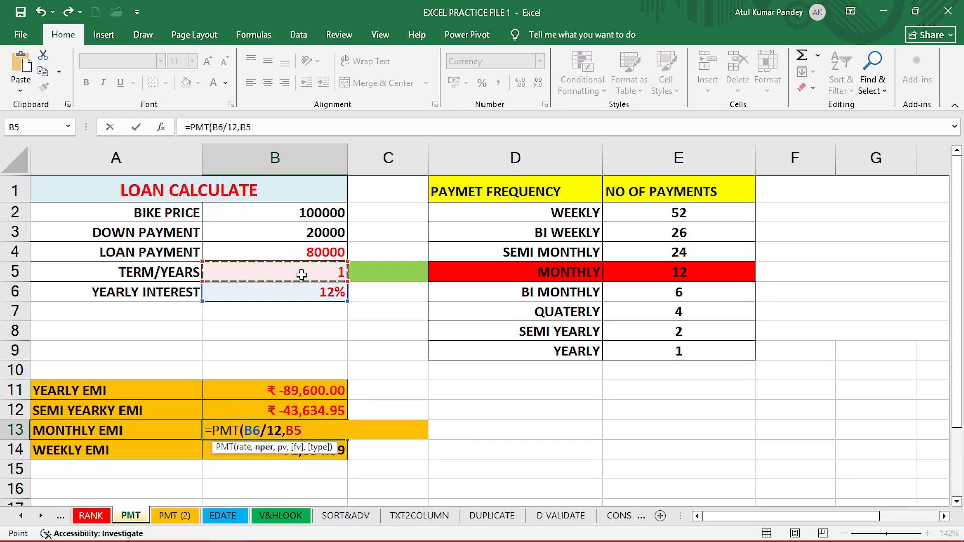
{"action": "type", "text": "*12"}
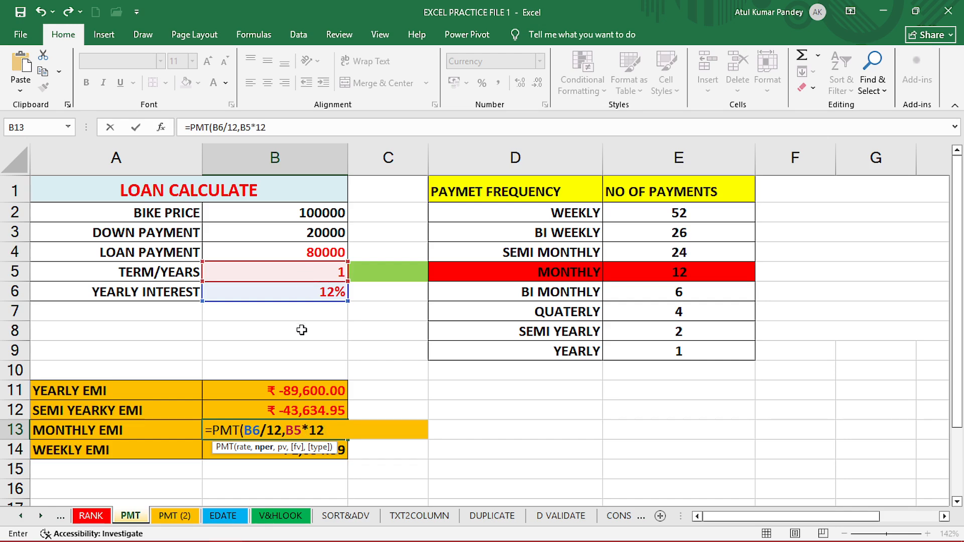
{"action": "type", "text": ","}
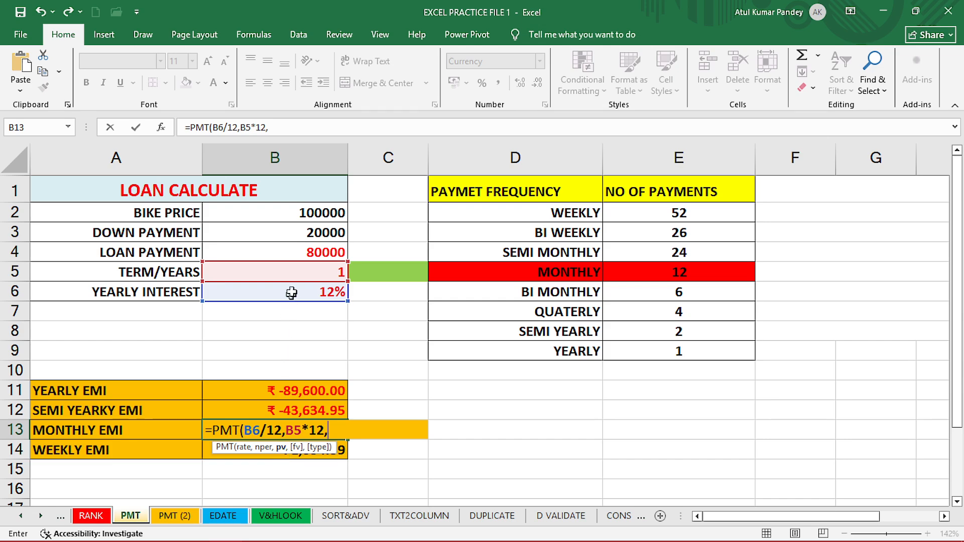
{"action": "left_click", "coordinate": [296, 256]}
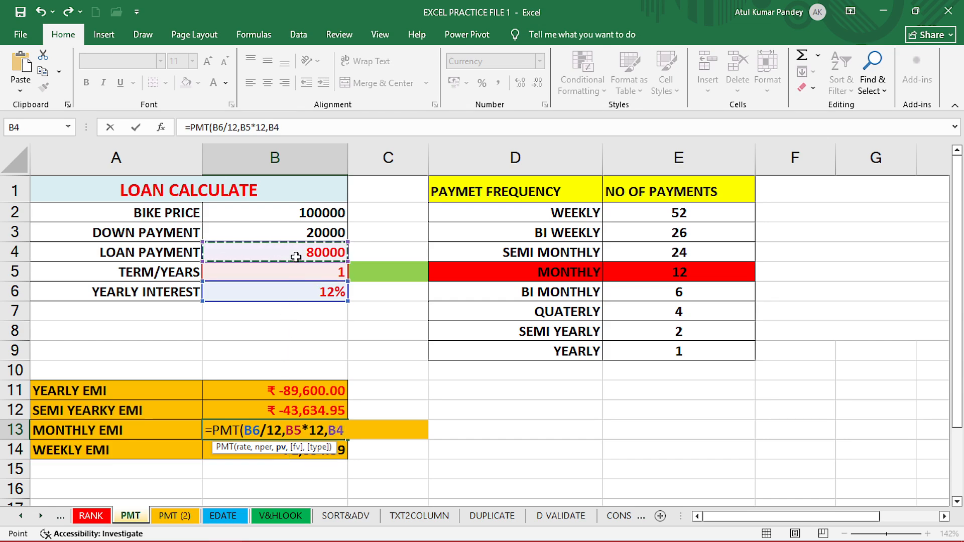
{"action": "key", "text": "Return"}
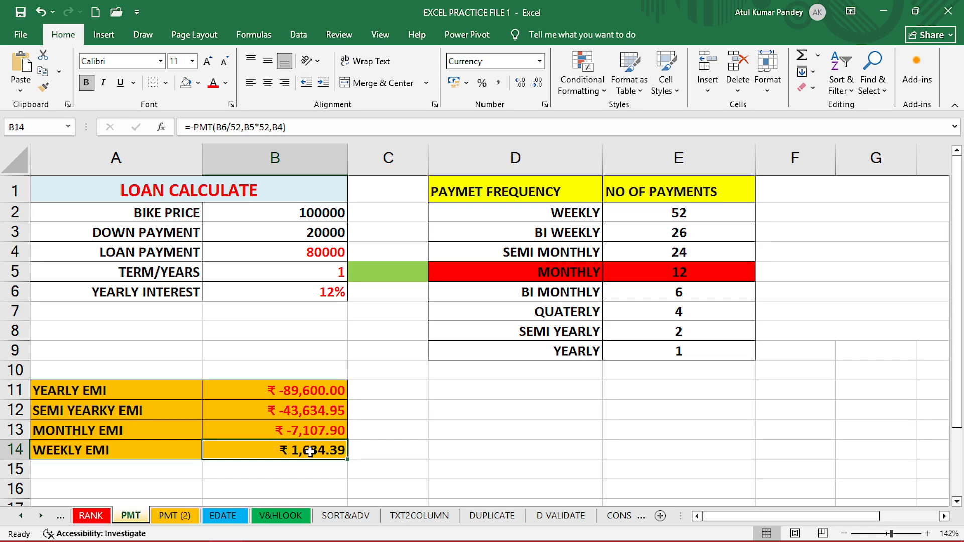
Replace the weekly EMI formula in B14 with =PMT(B6/52,B5*E2,B4).
{"action": "key", "text": "BackSpace"}
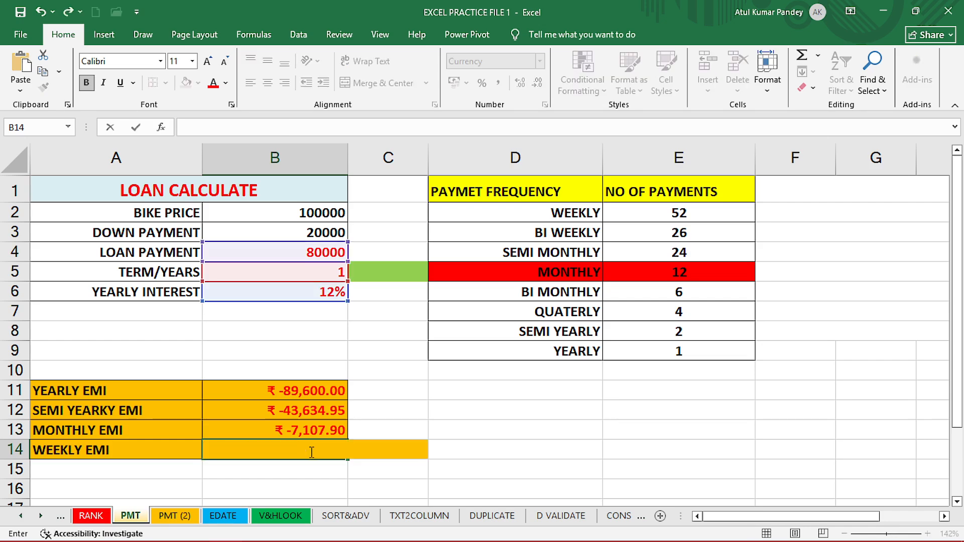
{"action": "type", "text": "=PMT("}
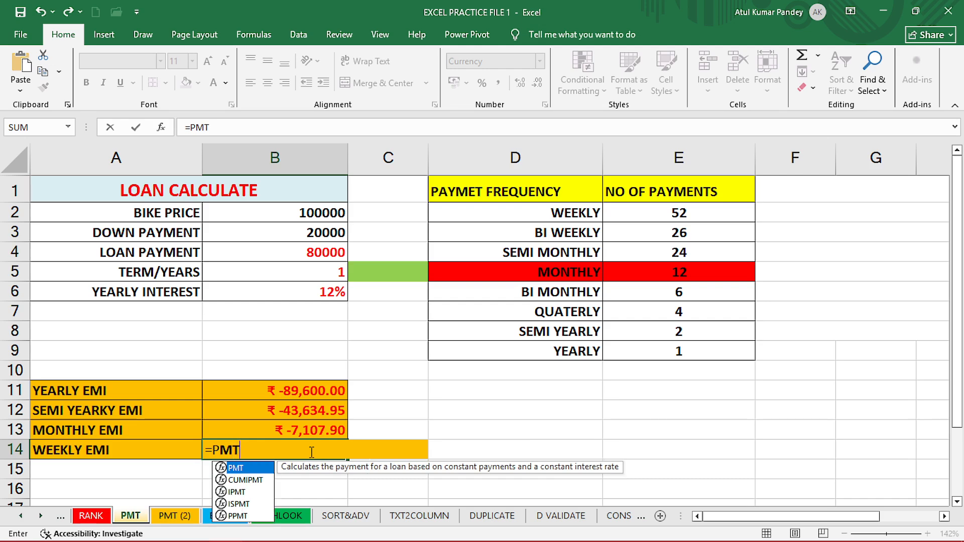
{"action": "left_click", "coordinate": [299, 293]}
{"action": "type", "text": "/"}
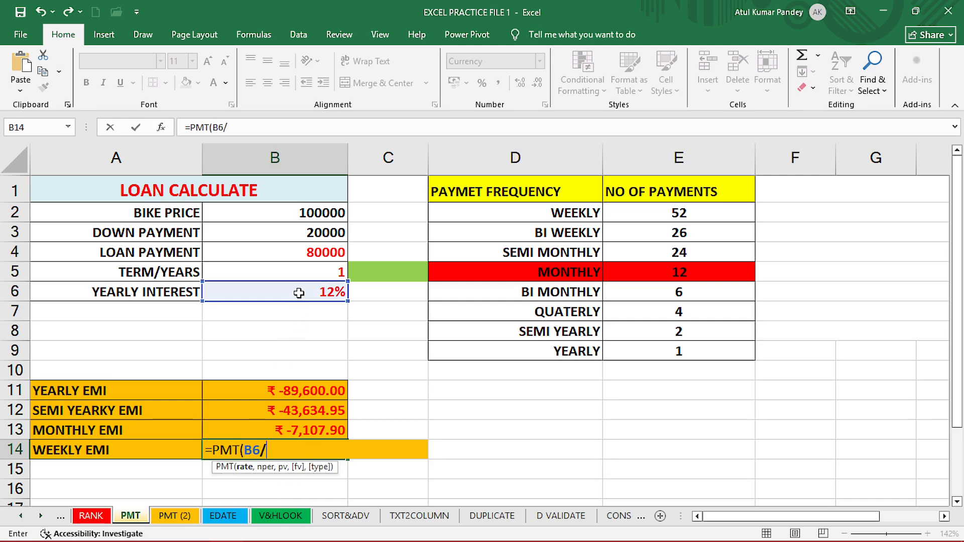
{"action": "type", "text": "52"}
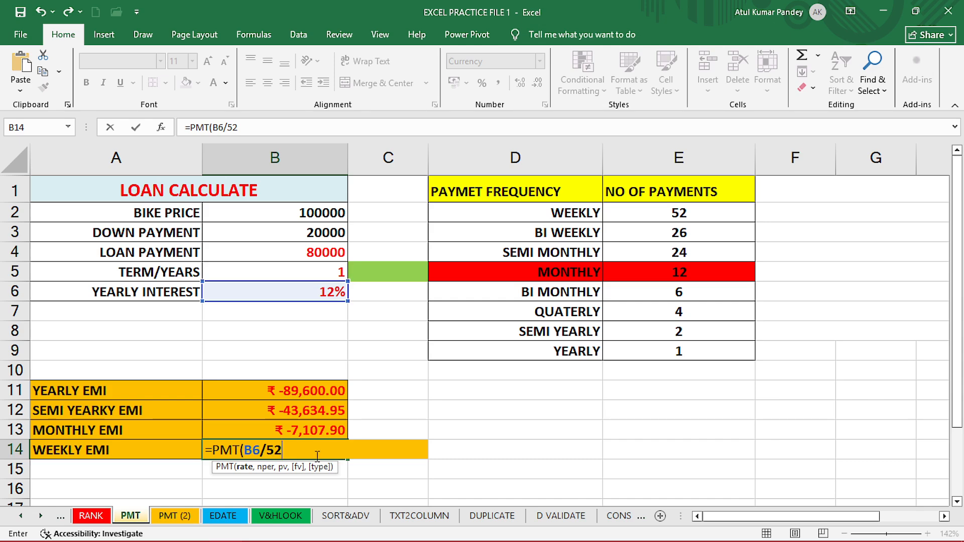
{"action": "type", "text": ","}
{"action": "left_click", "coordinate": [320, 274]}
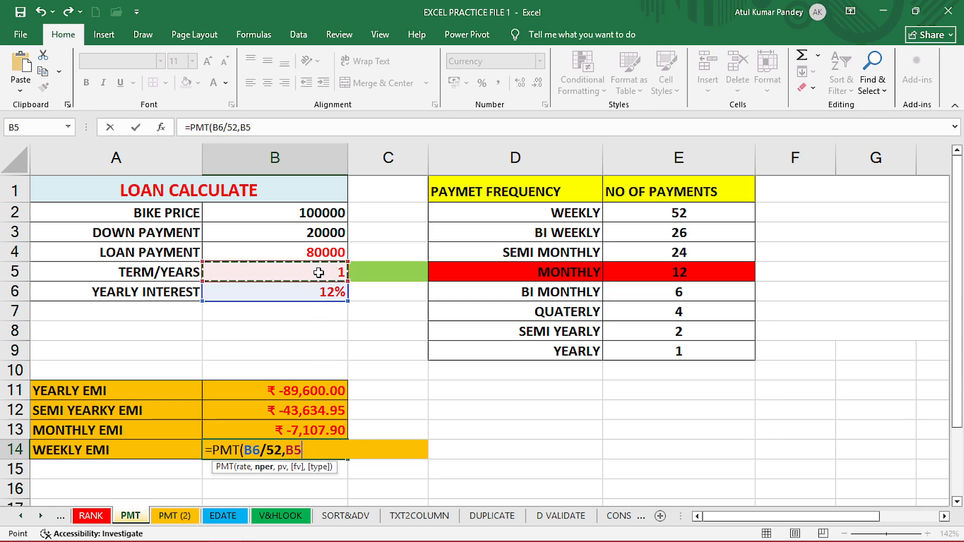
{"action": "type", "text": "*"}
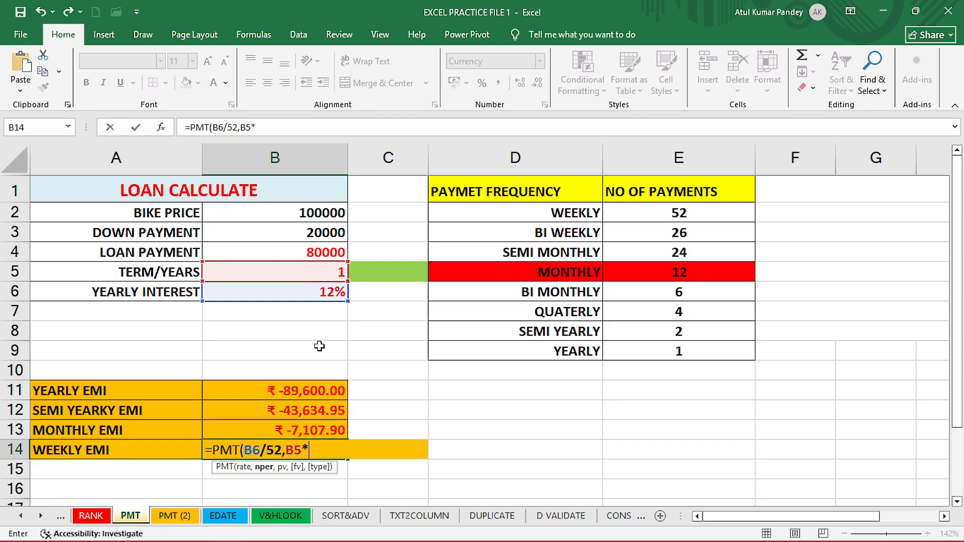
{"action": "left_click", "coordinate": [667, 215]}
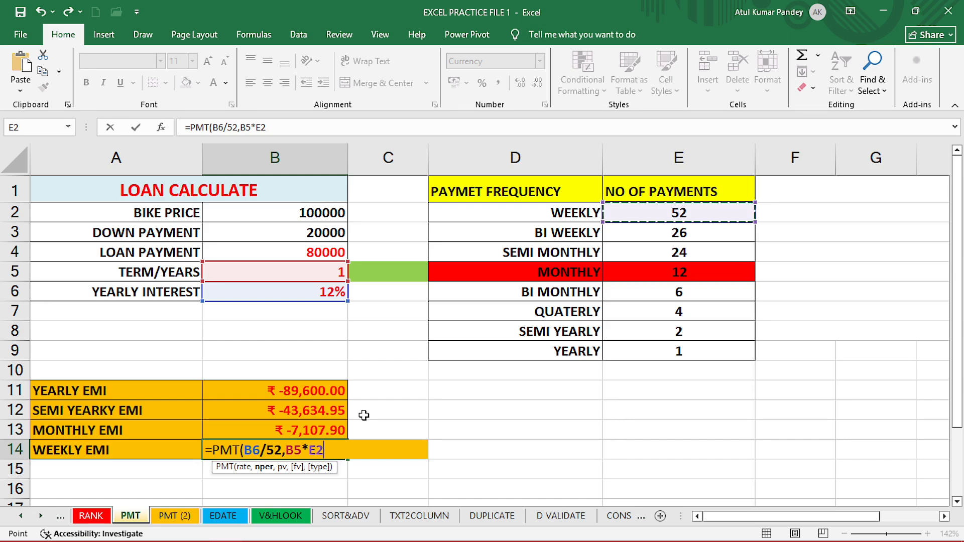
{"action": "type", "text": ","}
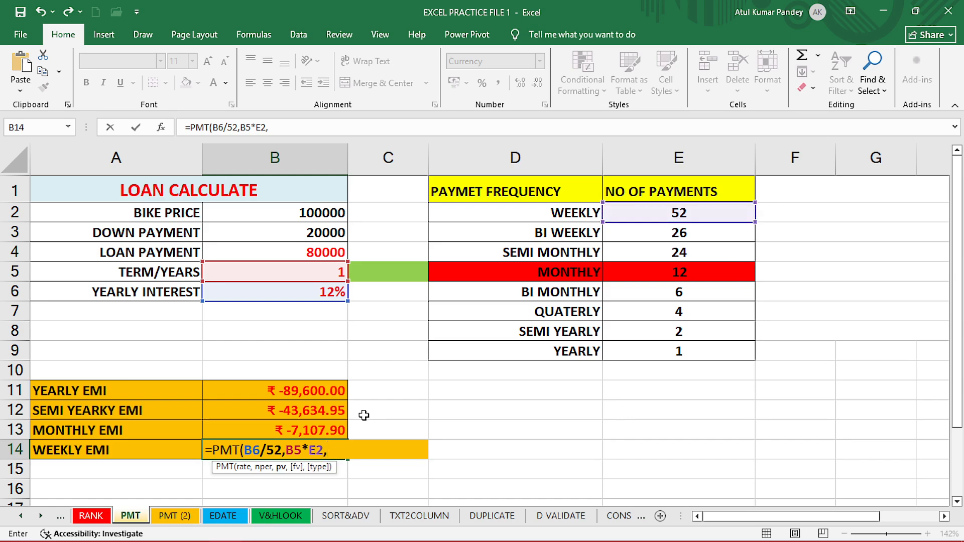
{"action": "left_click", "coordinate": [315, 251]}
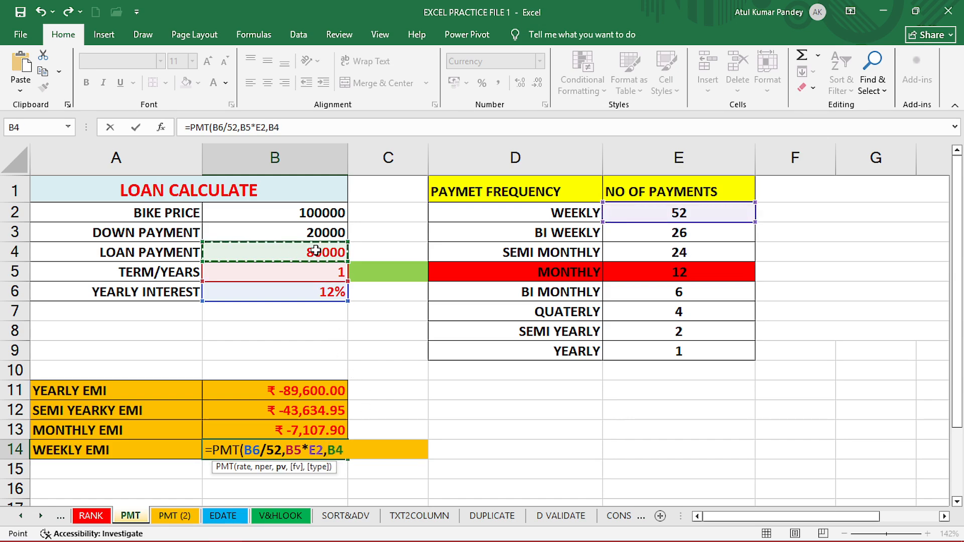
{"action": "key", "text": "Return"}
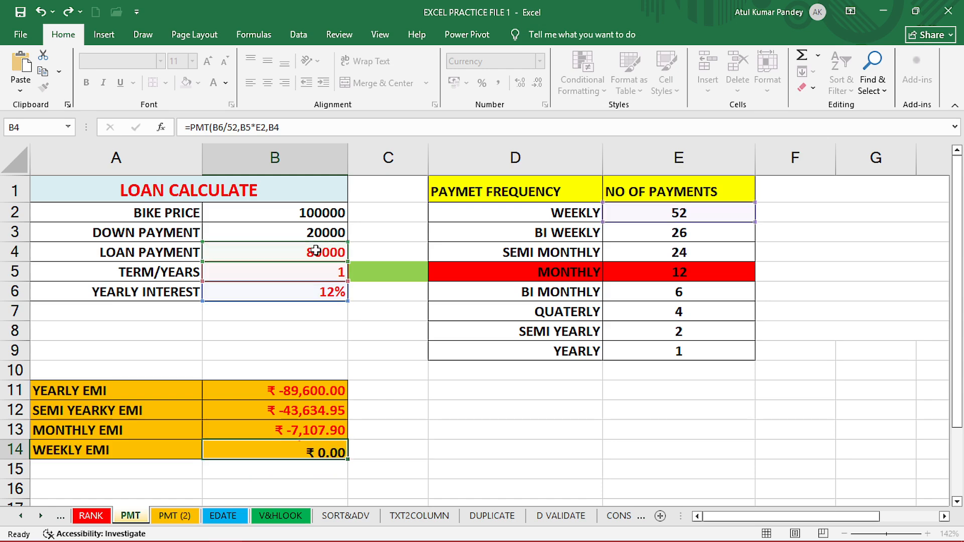
Review the payment frequency table, going row by row through each frequency and its number of payments.
{"action": "left_click", "coordinate": [297, 451]}
{"action": "left_click", "coordinate": [422, 448]}
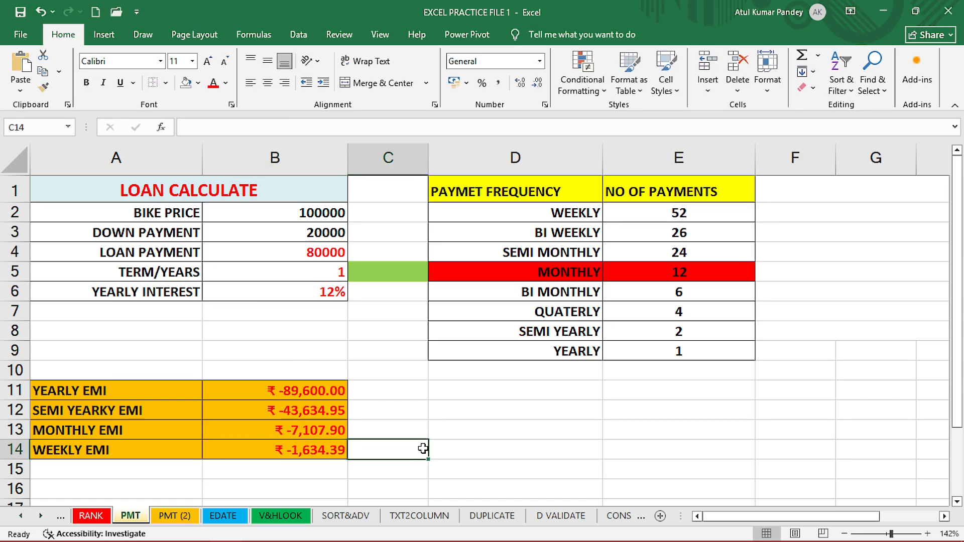
{"action": "left_click_drag", "start_coordinate": [515, 208], "coordinate": [698, 343]}
{"action": "left_click", "coordinate": [656, 366]}
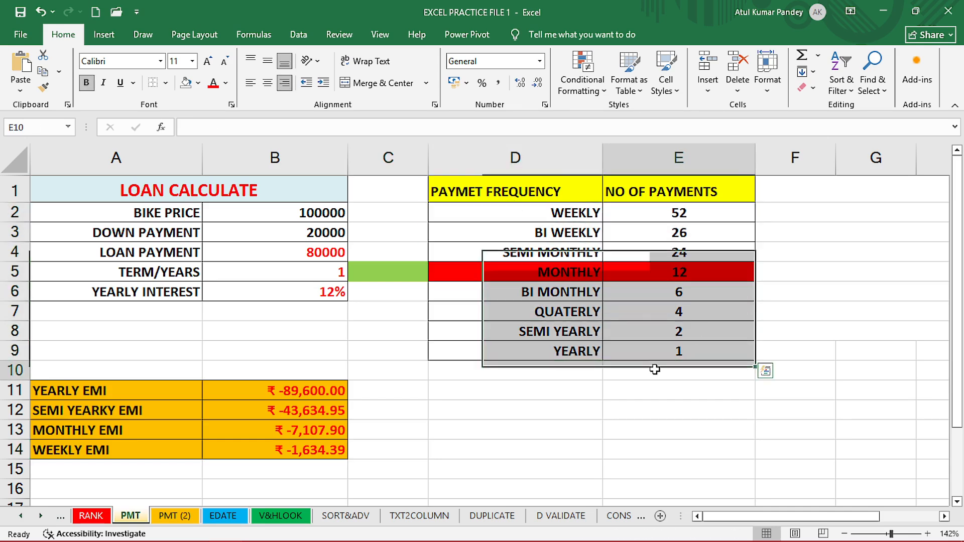
{"action": "left_click", "coordinate": [660, 351]}
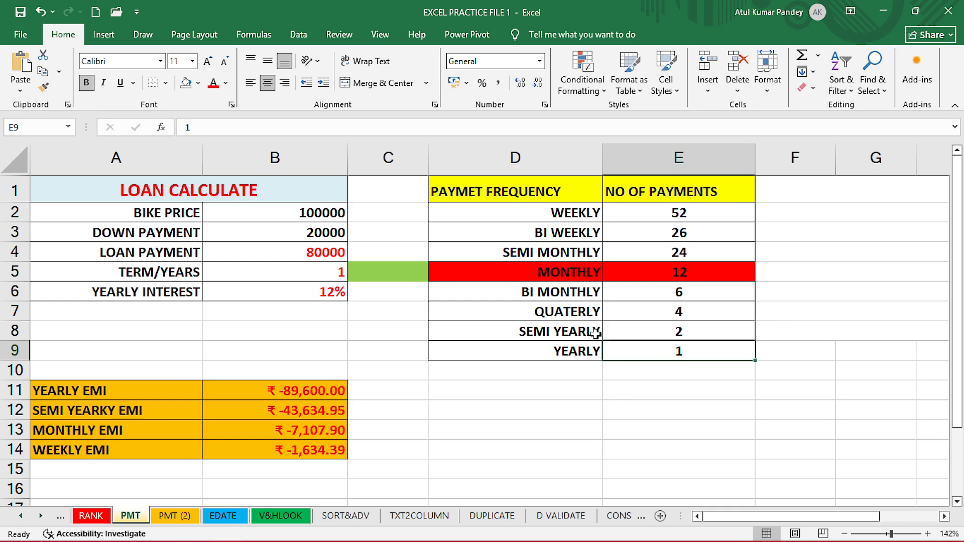
{"action": "left_click_drag", "start_coordinate": [597, 331], "coordinate": [676, 332]}
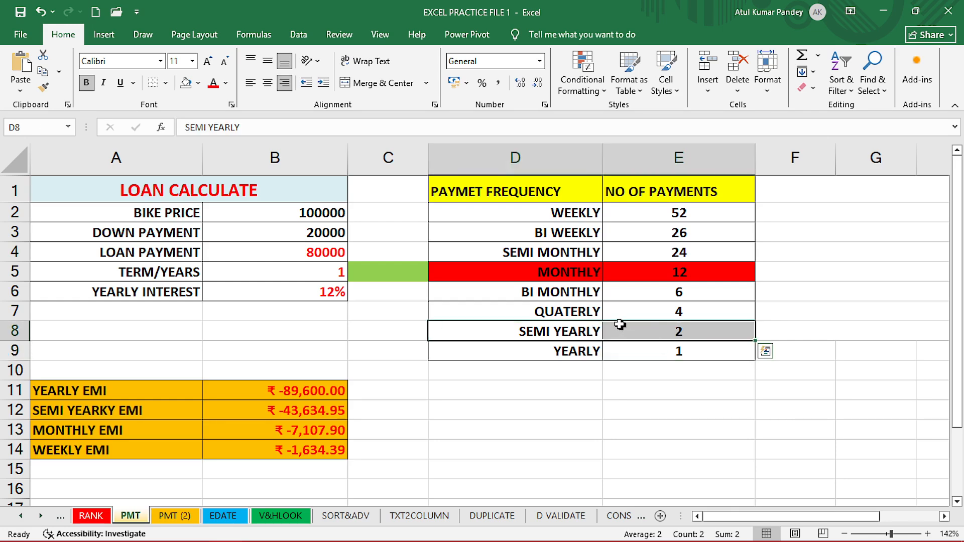
{"action": "left_click", "coordinate": [576, 313]}
{"action": "left_click_drag", "start_coordinate": [597, 312], "coordinate": [665, 311]}
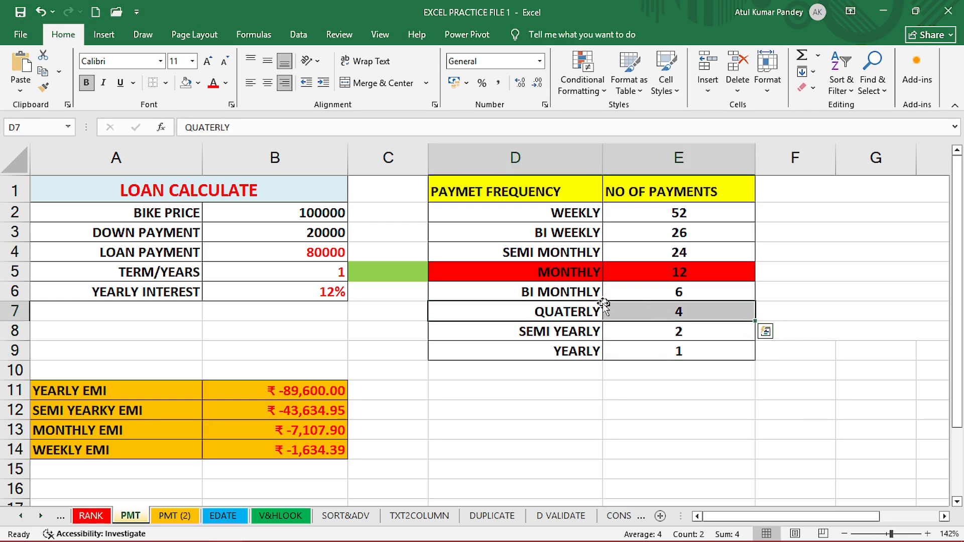
{"action": "left_click", "coordinate": [576, 292]}
{"action": "left_click_drag", "start_coordinate": [576, 292], "coordinate": [653, 293]}
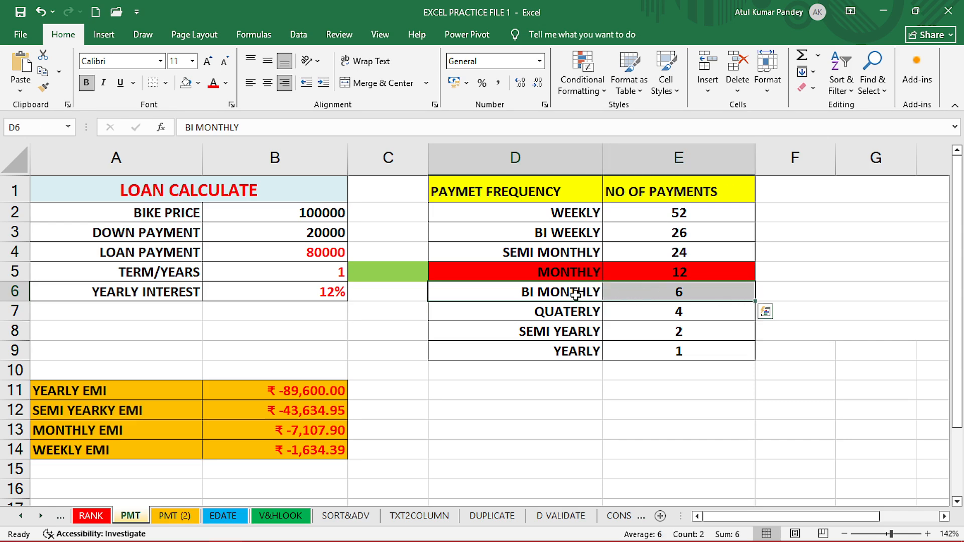
{"action": "left_click", "coordinate": [654, 293]}
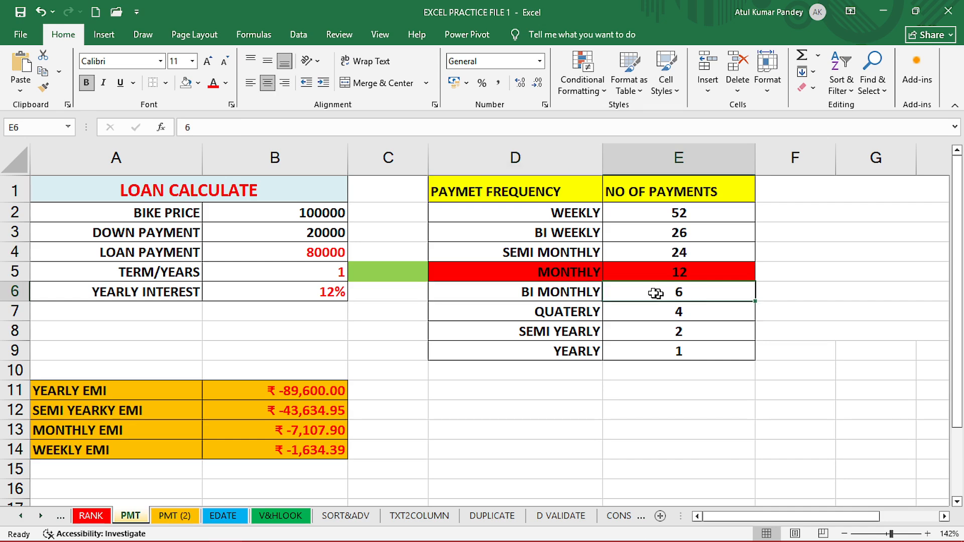
{"action": "left_click_drag", "start_coordinate": [585, 274], "coordinate": [650, 274]}
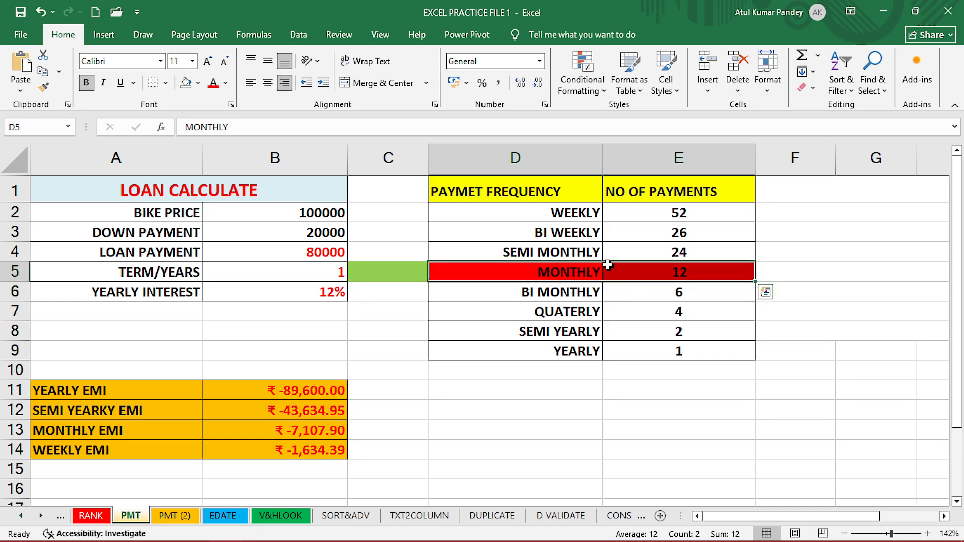
{"action": "left_click_drag", "start_coordinate": [585, 254], "coordinate": [650, 254]}
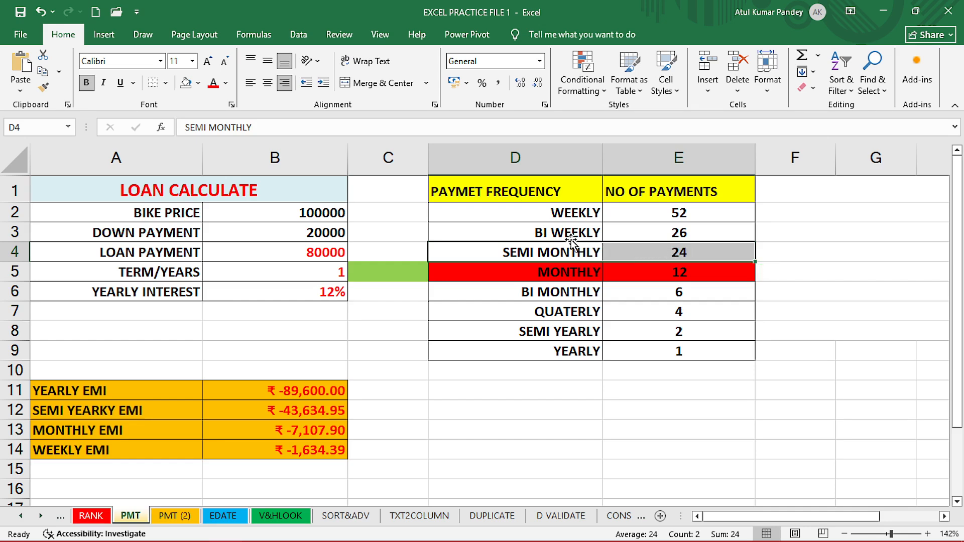
{"action": "left_click_drag", "start_coordinate": [568, 233], "coordinate": [642, 233]}
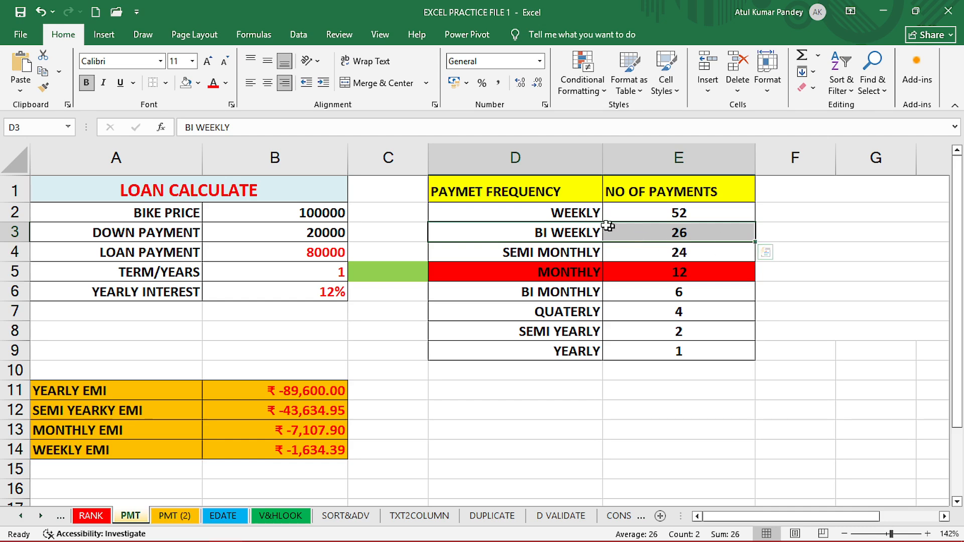
{"action": "left_click_drag", "start_coordinate": [598, 215], "coordinate": [633, 334]}
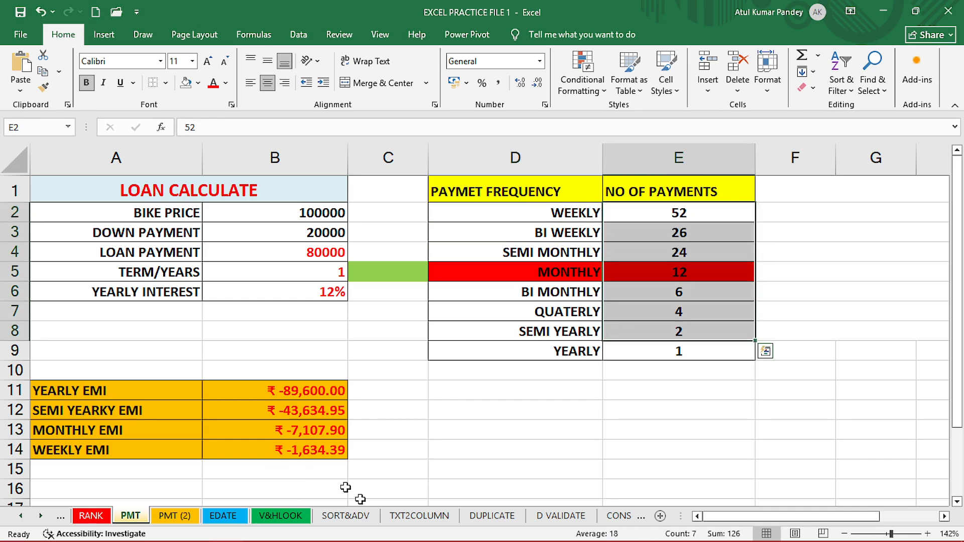
Switch to the PMT (2) sheet and review the EMI calculation inputs and the existing EMI formula in B8.
{"action": "left_click", "coordinate": [187, 516]}
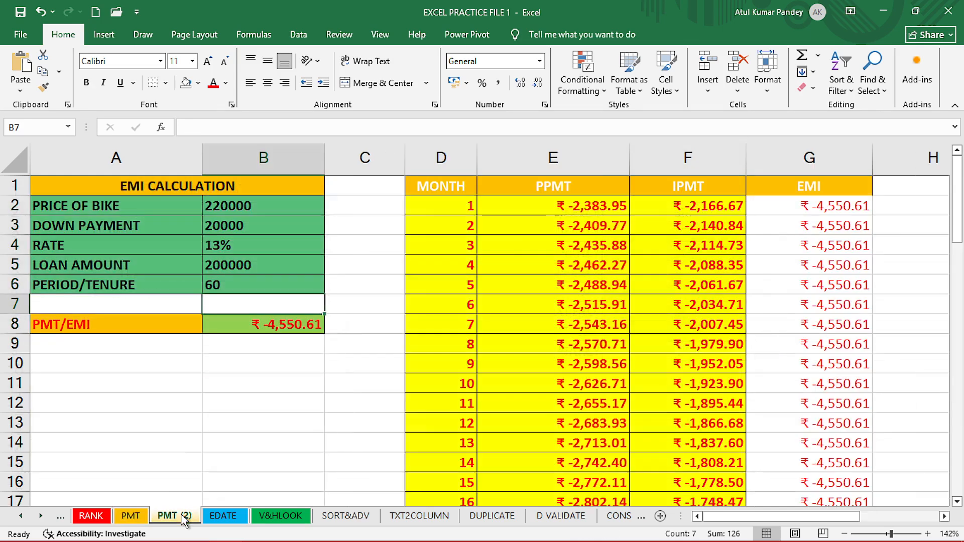
{"action": "left_click", "coordinate": [206, 421]}
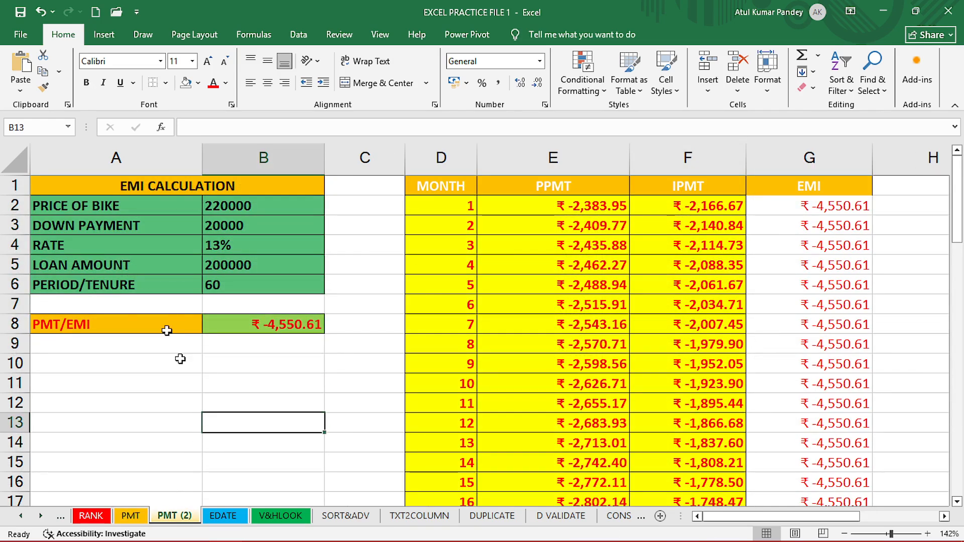
{"action": "left_click", "coordinate": [84, 207]}
{"action": "left_click_drag", "start_coordinate": [85, 208], "coordinate": [234, 208]}
{"action": "left_click", "coordinate": [146, 224]}
{"action": "left_click_drag", "start_coordinate": [146, 225], "coordinate": [245, 234]}
{"action": "left_click_drag", "start_coordinate": [155, 264], "coordinate": [232, 268]}
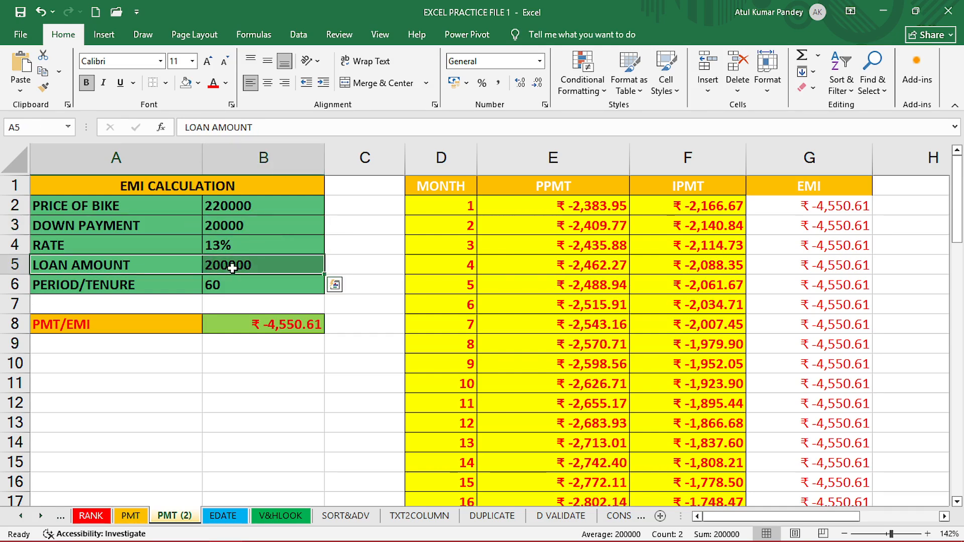
{"action": "left_click", "coordinate": [232, 267]}
{"action": "left_click", "coordinate": [238, 209]}
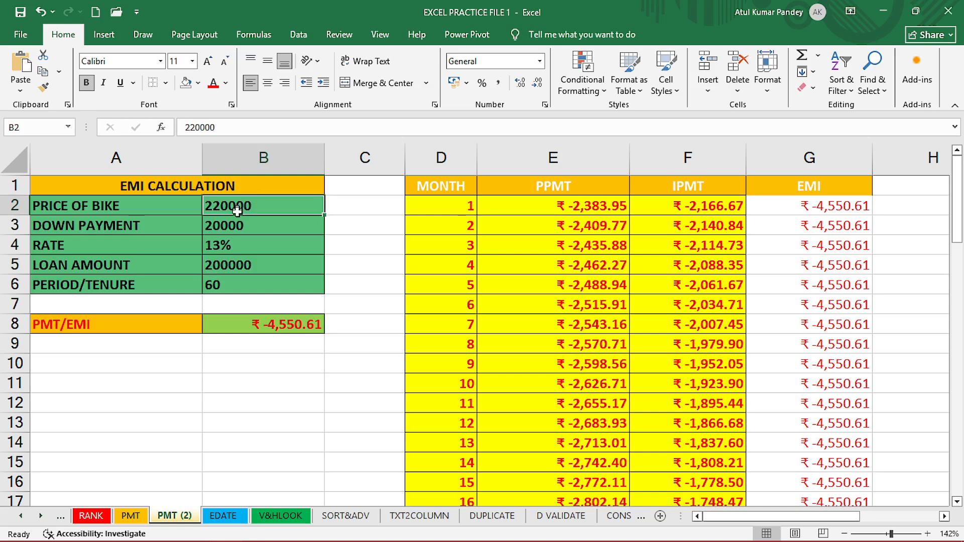
{"action": "left_click", "coordinate": [237, 229]}
{"action": "left_click", "coordinate": [245, 268]}
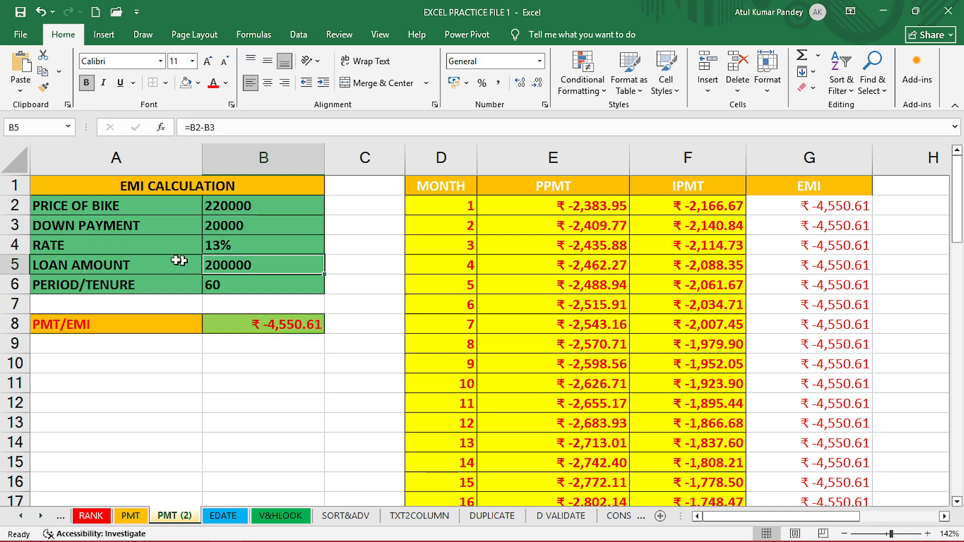
{"action": "left_click", "coordinate": [113, 245]}
{"action": "left_click_drag", "start_coordinate": [113, 245], "coordinate": [213, 247]}
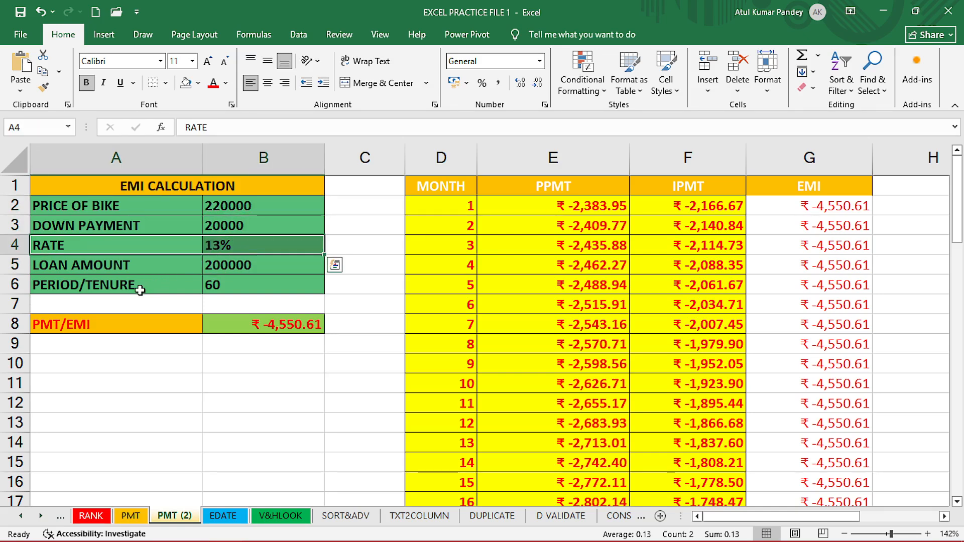
{"action": "left_click_drag", "start_coordinate": [124, 289], "coordinate": [217, 290]}
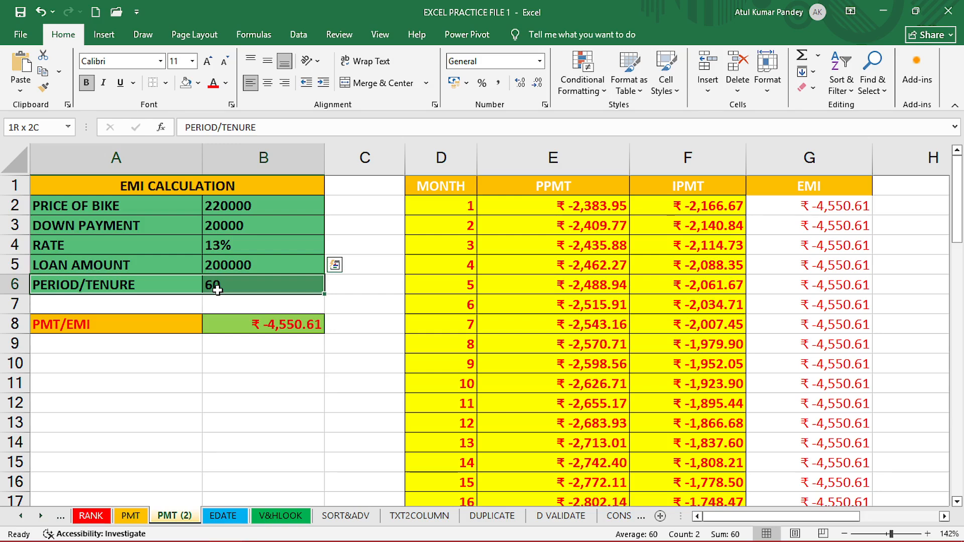
{"action": "left_click_drag", "start_coordinate": [217, 290], "coordinate": [217, 290]}
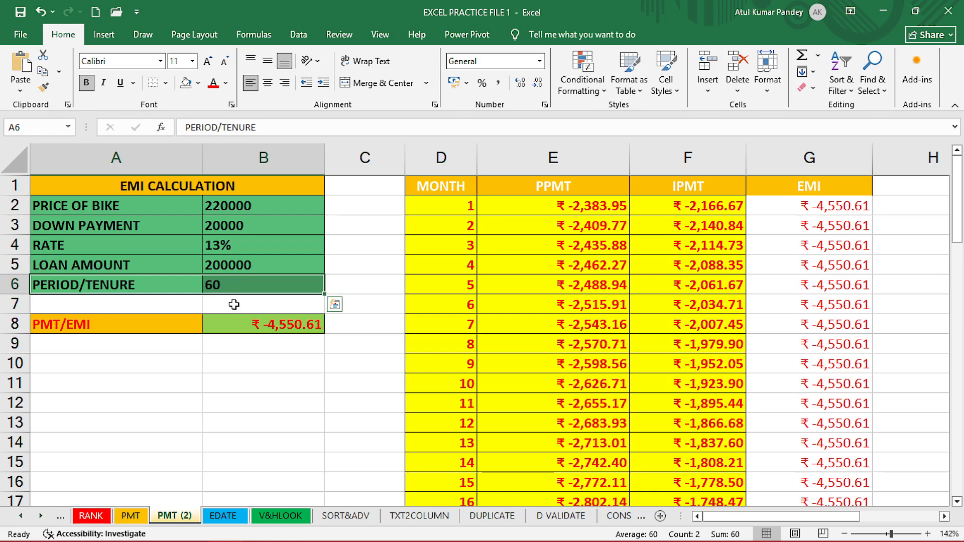
{"action": "left_click", "coordinate": [239, 323]}
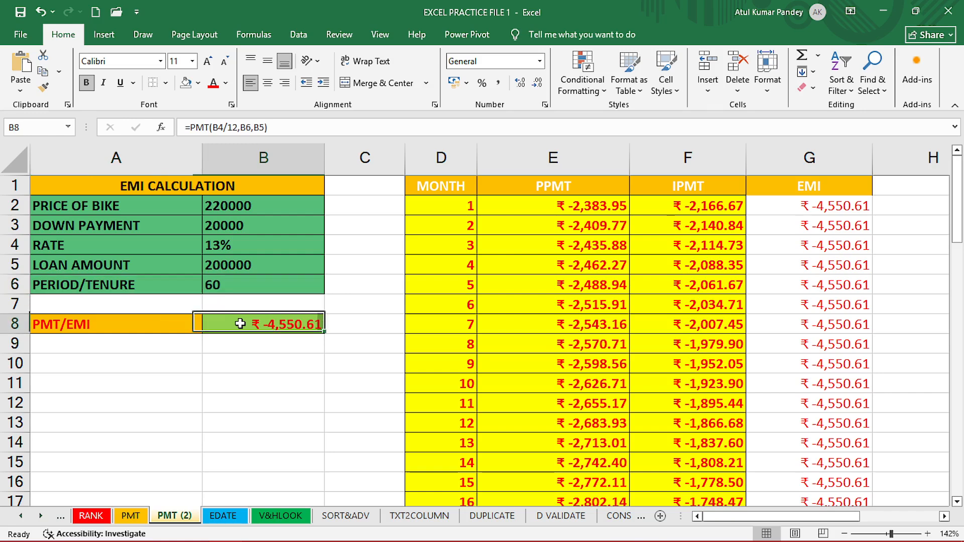
Re-enter the EMI formula in B8 as =PMT(B4/12,B6,B5).
{"action": "key", "text": "Delete"}
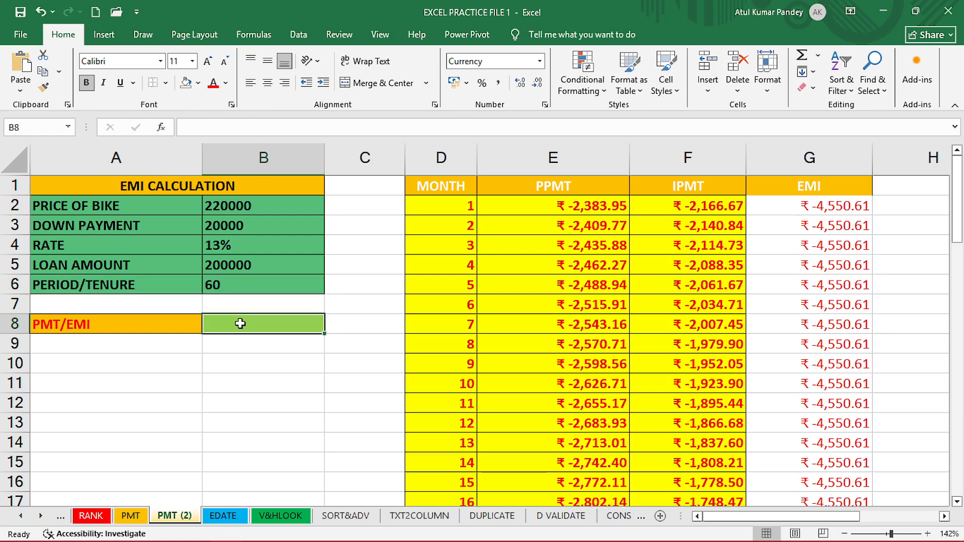
{"action": "type", "text": "=PMY"}
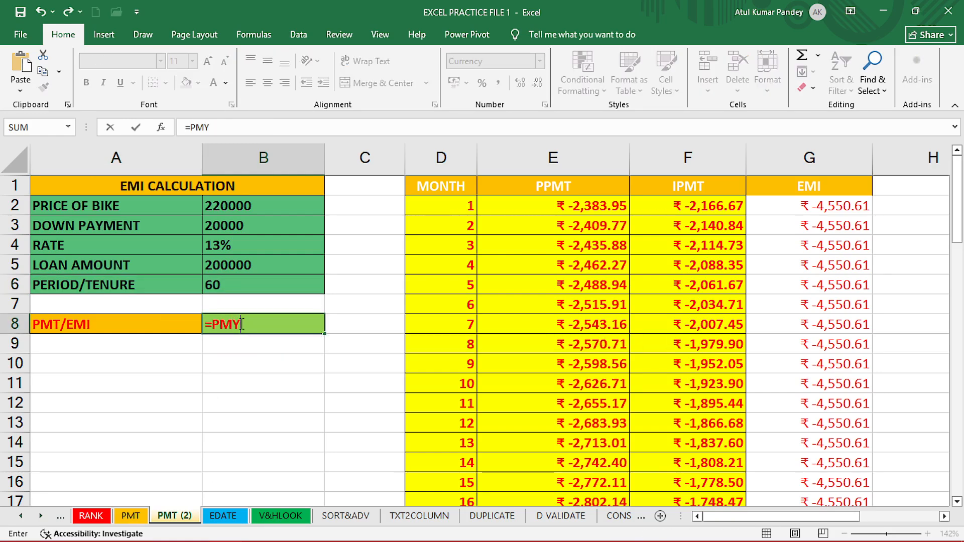
{"action": "key", "text": "BackSpace"}
{"action": "type", "text": "T("}
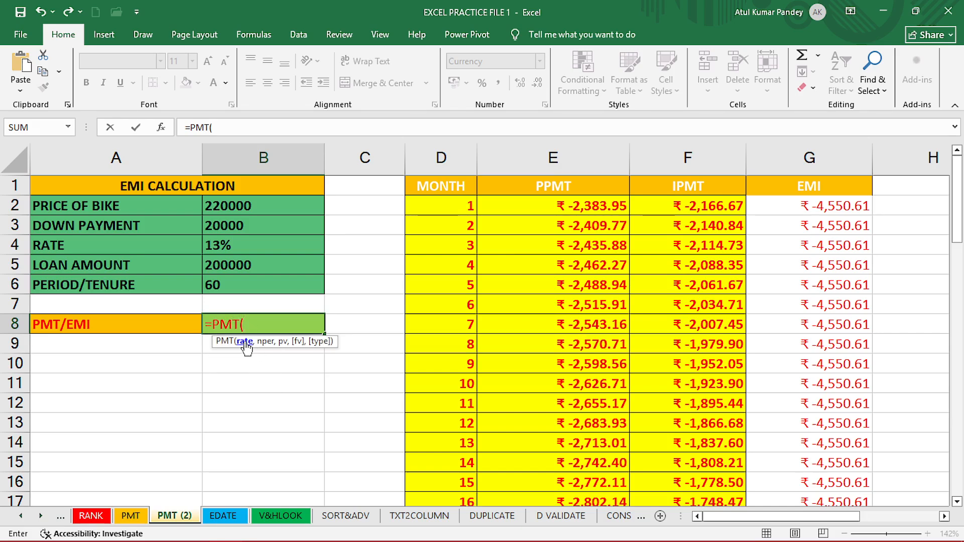
{"action": "left_click", "coordinate": [241, 249]}
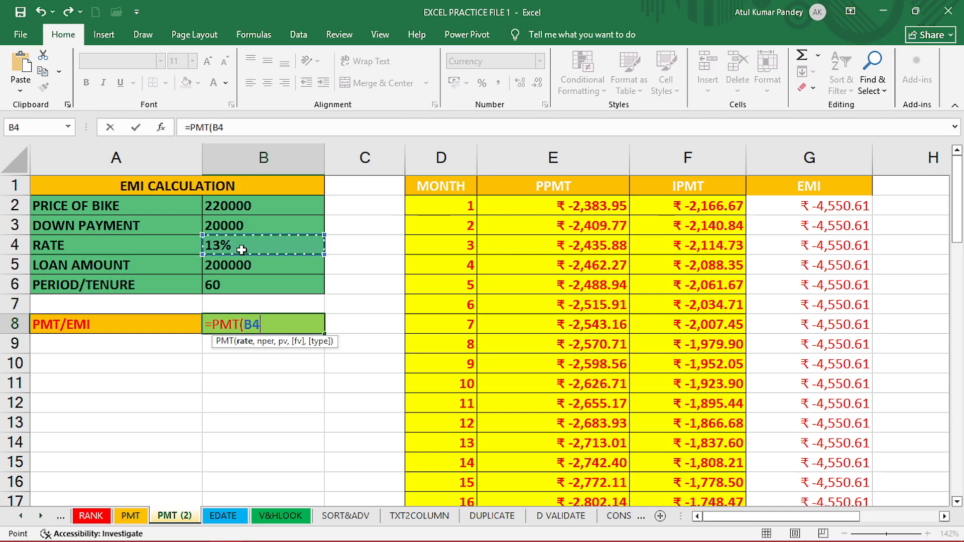
{"action": "type", "text": "/"}
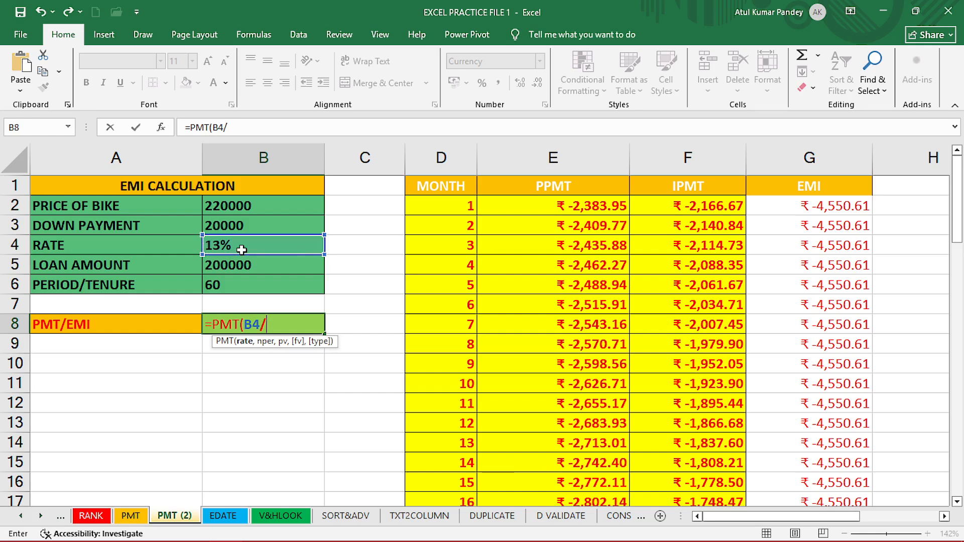
{"action": "type", "text": "12,"}
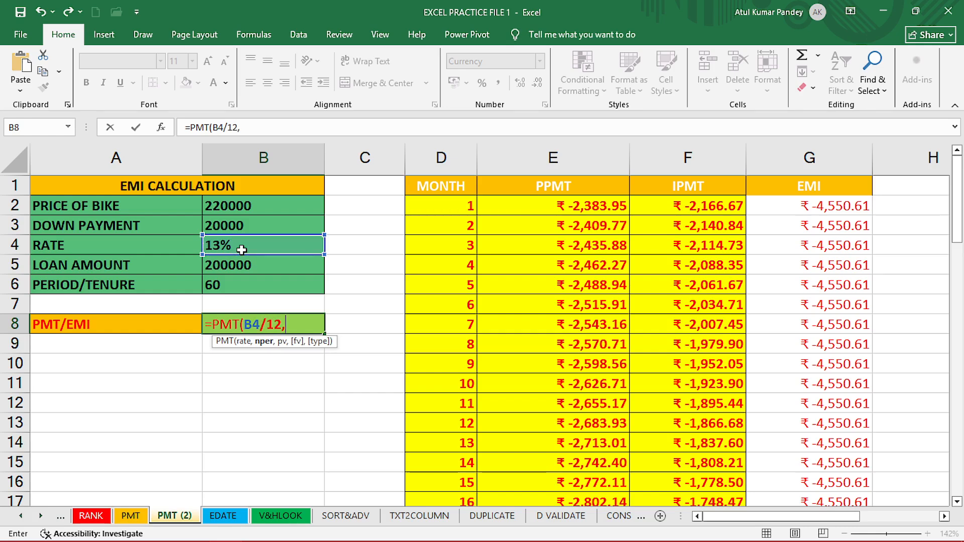
{"action": "left_click", "coordinate": [247, 293]}
{"action": "type", "text": ","}
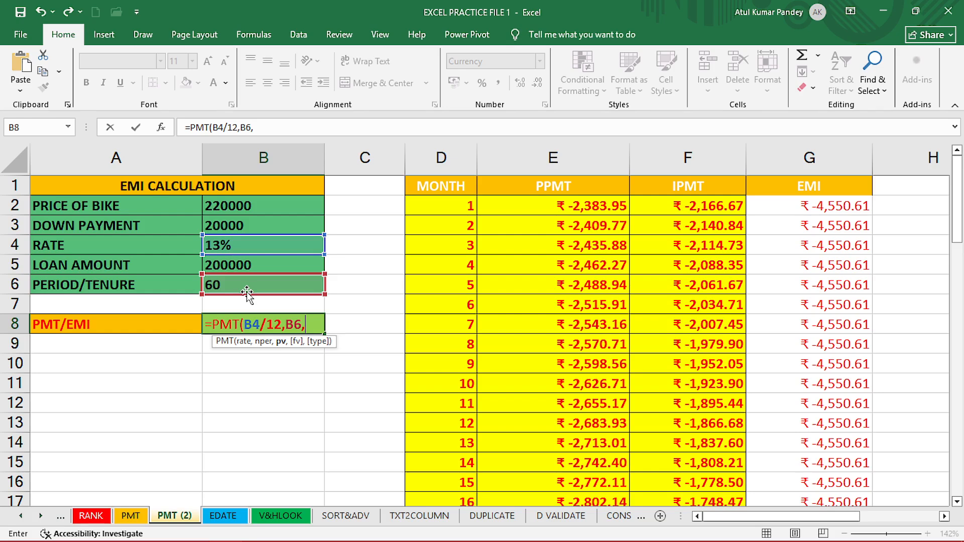
{"action": "left_click", "coordinate": [247, 264]}
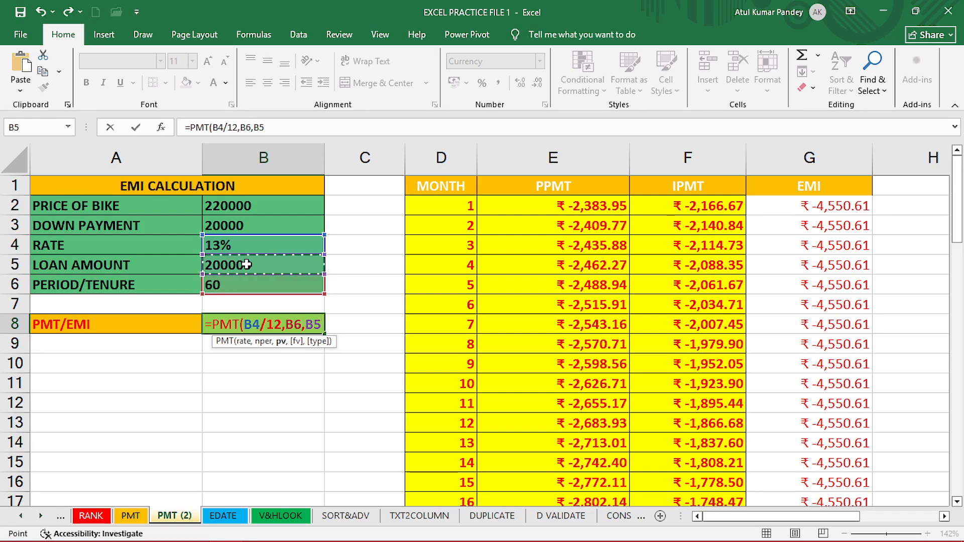
{"action": "key", "text": "Return"}
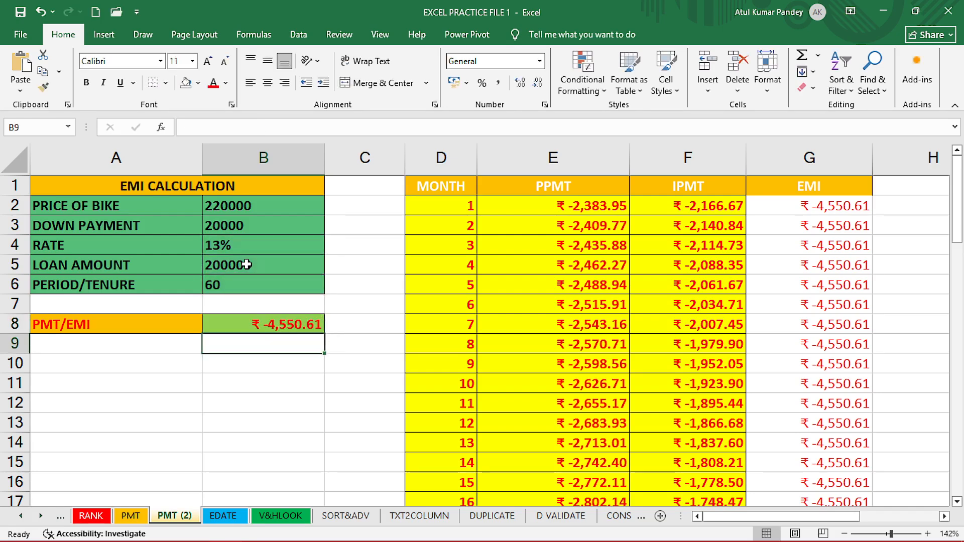
Add a minus sign before PMT in B8's formula so the EMI shows as a positive amount.
{"action": "left_click", "coordinate": [274, 324]}
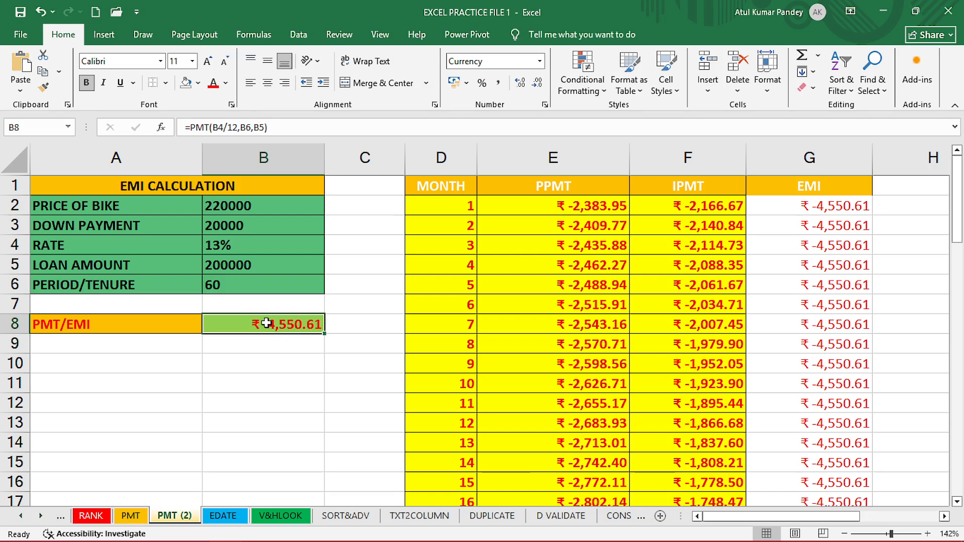
{"action": "double_click", "coordinate": [268, 323]}
{"action": "left_click", "coordinate": [214, 325]}
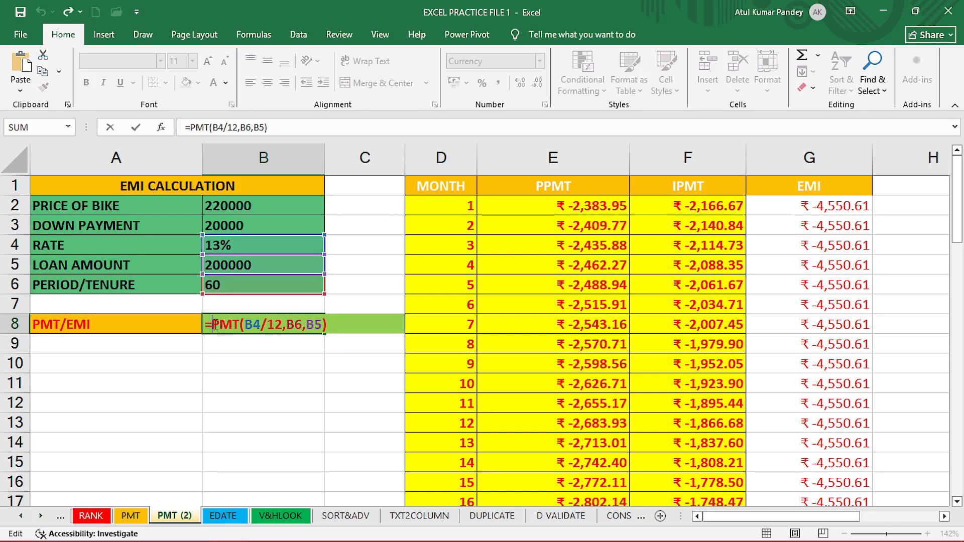
{"action": "key", "text": "Return"}
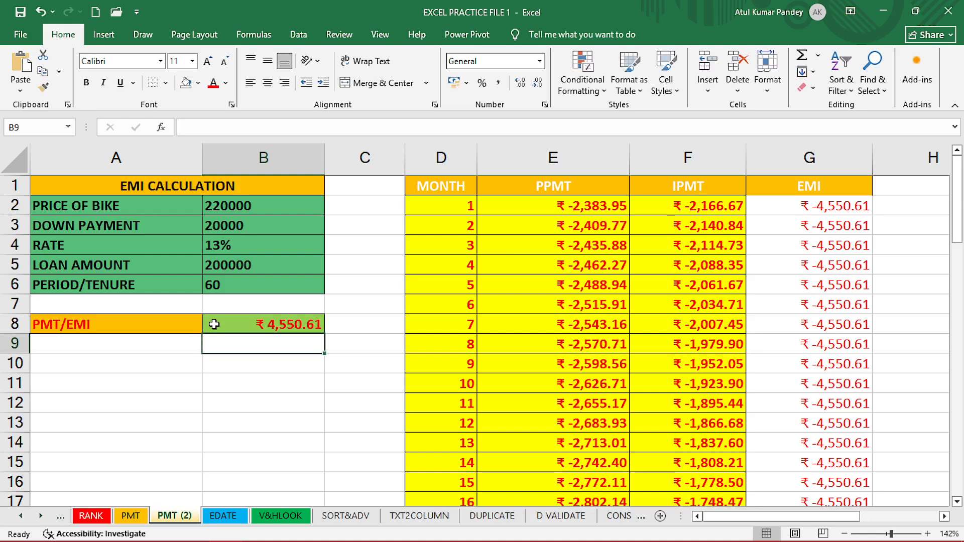
Inspect the formulas in B8, the month column and the first PPMT cell of the schedule.
{"action": "left_click", "coordinate": [265, 325]}
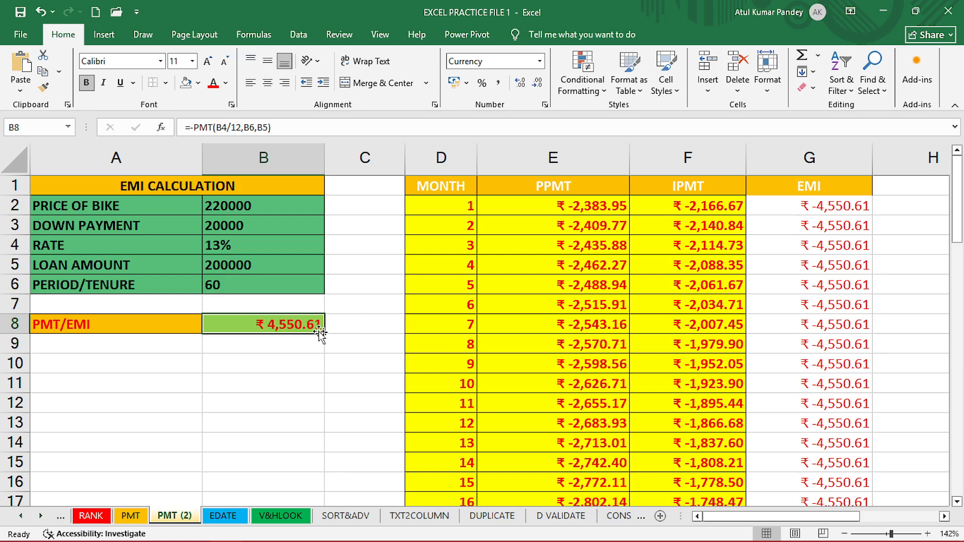
{"action": "left_click", "coordinate": [426, 205]}
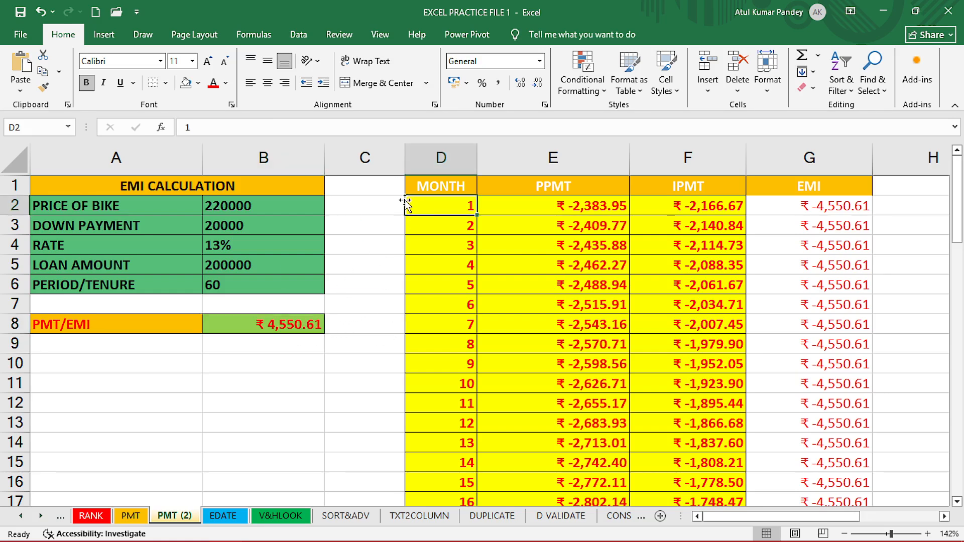
{"action": "left_click", "coordinate": [544, 207]}
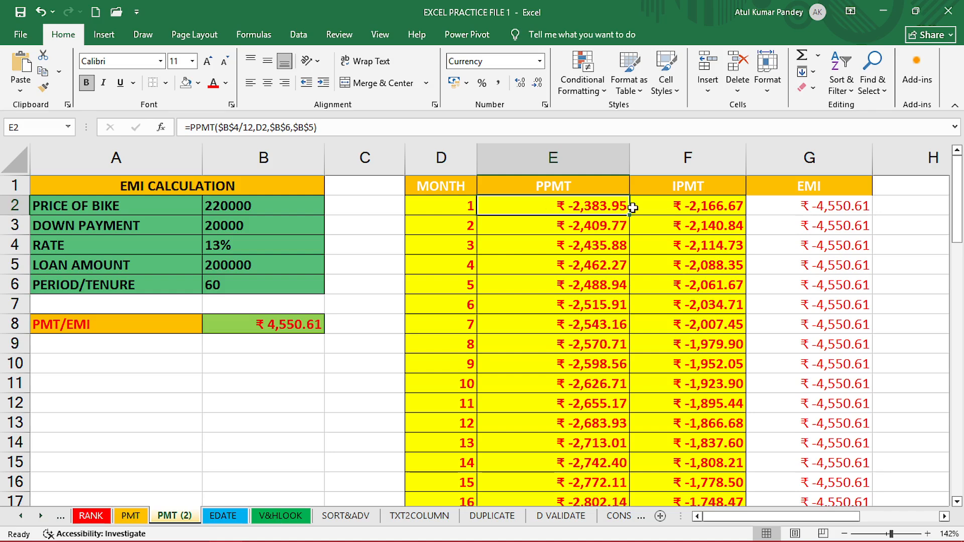
Inspect the PPMT and IPMT formulas and values in the repayment schedule's first rows.
{"action": "left_click", "coordinate": [655, 208]}
{"action": "left_click_drag", "start_coordinate": [616, 207], "coordinate": [703, 205]}
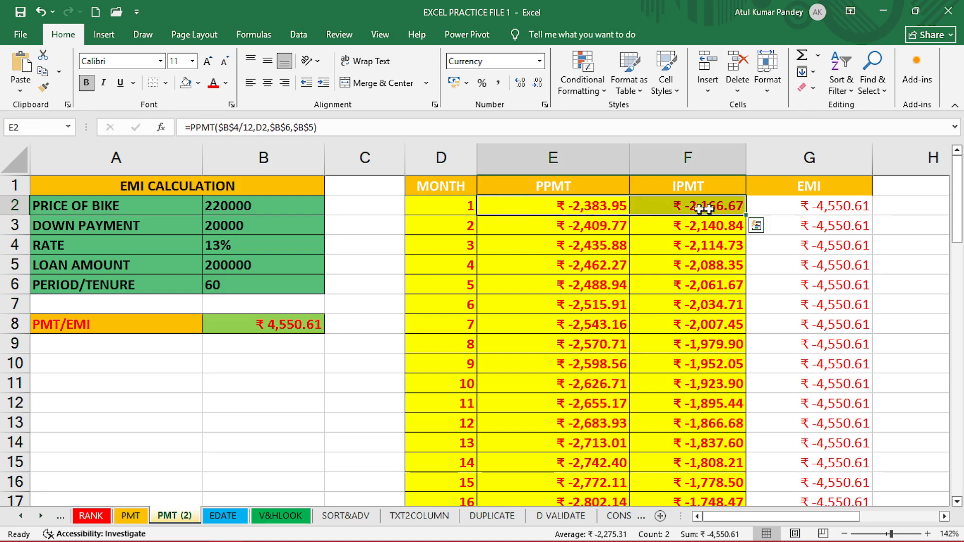
{"action": "left_click", "coordinate": [790, 206]}
{"action": "key", "text": "shift+Down"}
{"action": "mouse_move", "coordinate": [789, 211]}
{"action": "left_mouse_down"}
{"action": "mouse_move", "coordinate": [798, 229]}
{"action": "mouse_move", "coordinate": [798, 211]}
{"action": "left_mouse_up"}
{"action": "left_click_drag", "start_coordinate": [568, 206], "coordinate": [675, 210]}
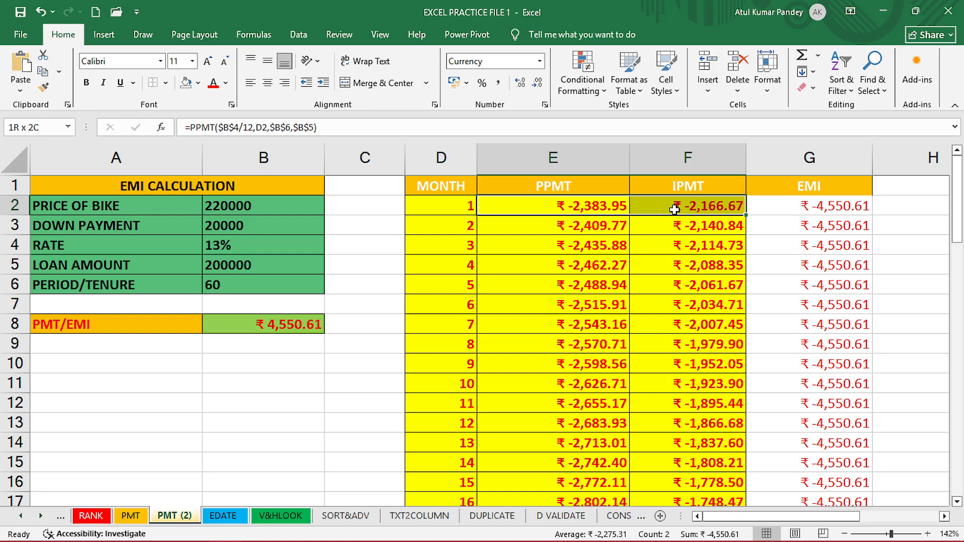
{"action": "left_click", "coordinate": [573, 206]}
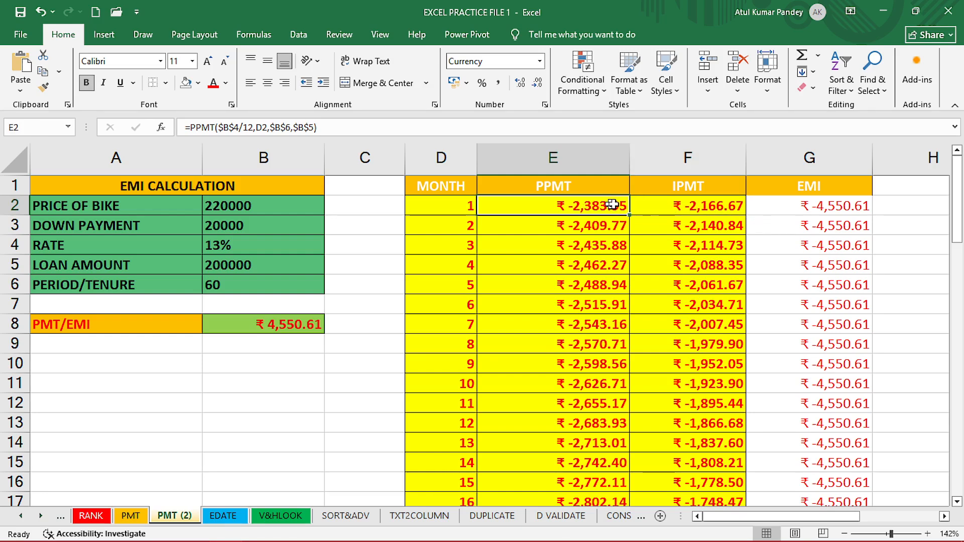
{"action": "left_click", "coordinate": [669, 204]}
{"action": "left_click", "coordinate": [660, 251]}
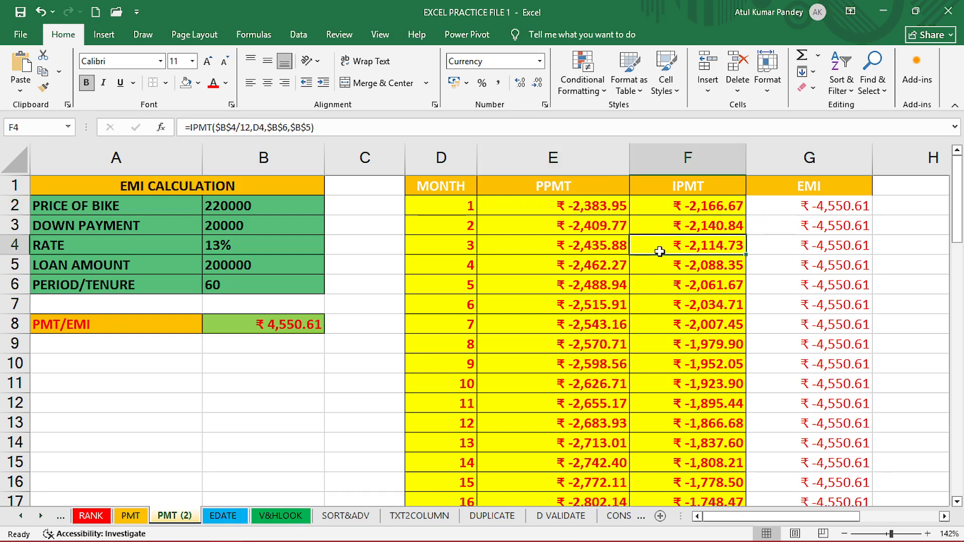
{"action": "left_click", "coordinate": [595, 207]}
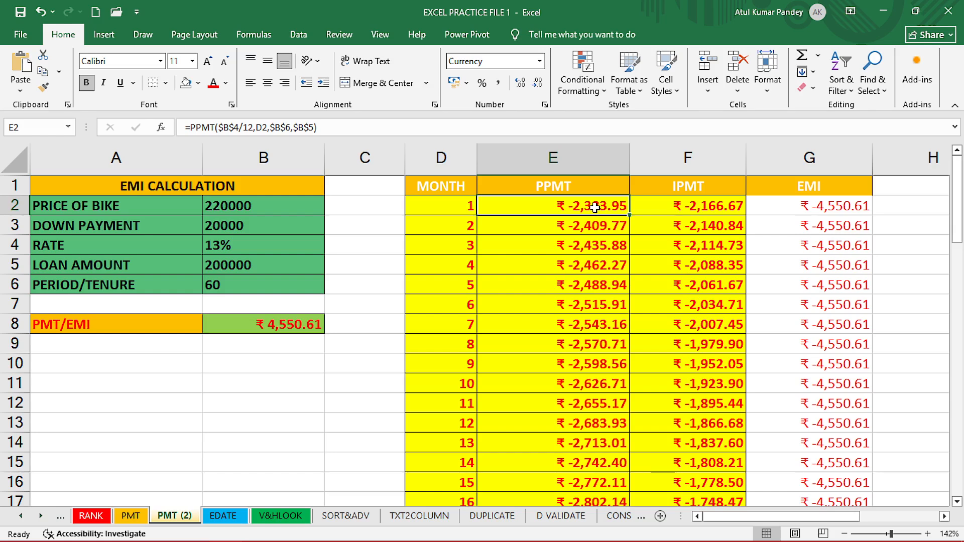
Clear the PPMT and IPMT results for months 1 to 9 in E2:F10.
{"action": "left_click_drag", "start_coordinate": [595, 206], "coordinate": [590, 264]}
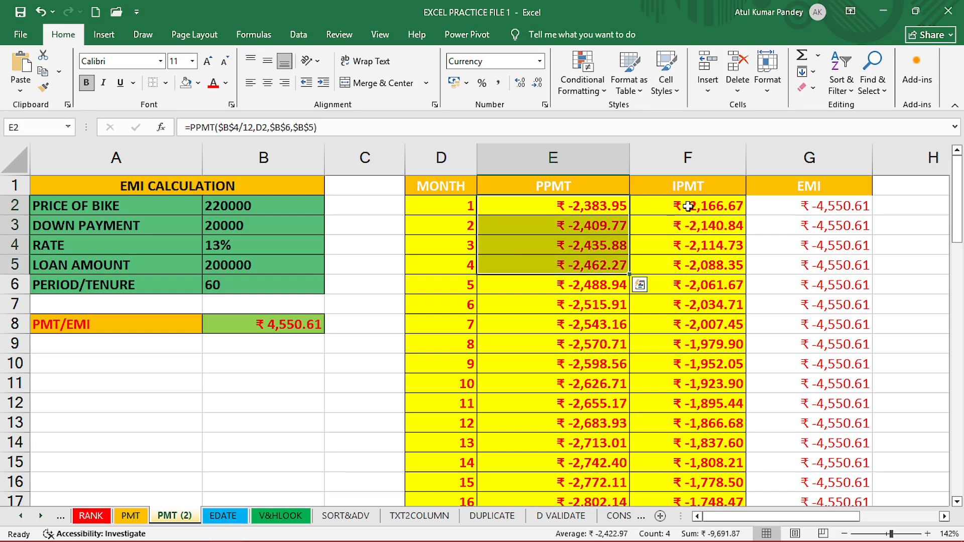
{"action": "left_click_drag", "start_coordinate": [688, 207], "coordinate": [679, 402]}
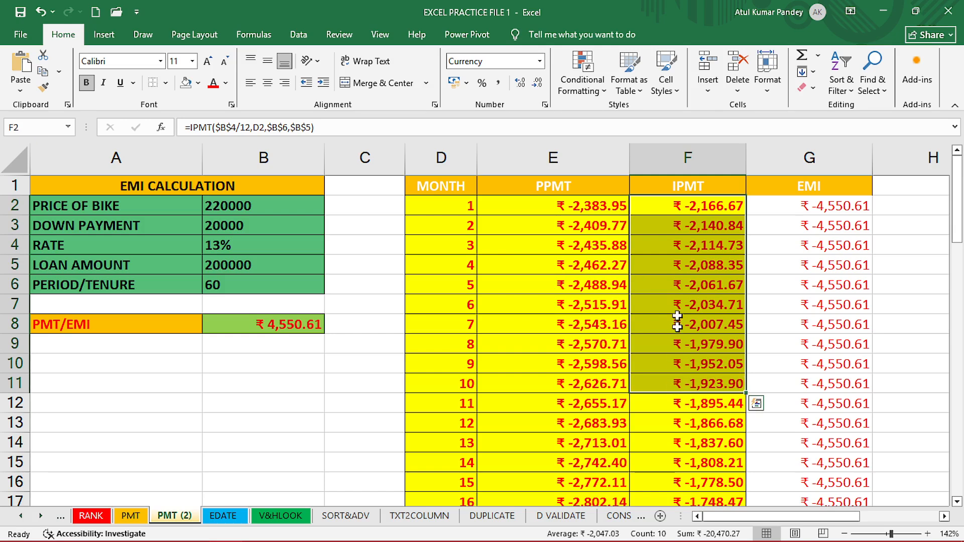
{"action": "left_click_drag", "start_coordinate": [680, 208], "coordinate": [675, 327]}
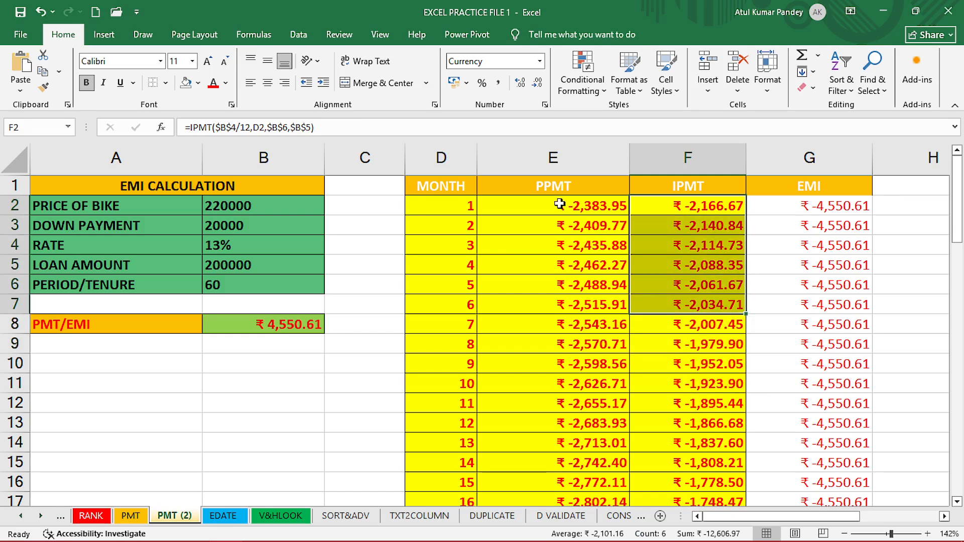
{"action": "left_click_drag", "start_coordinate": [555, 206], "coordinate": [670, 359]}
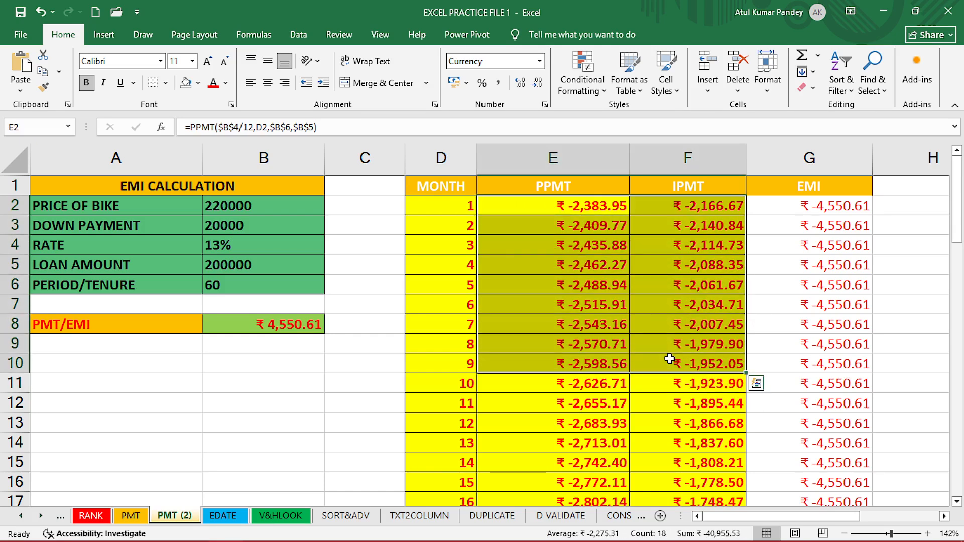
{"action": "key", "text": "Delete"}
Enter =PPMT(B4/12,D2,B6,B5) in E2 to compute the first month's principal payment.
{"action": "left_click", "coordinate": [559, 333]}
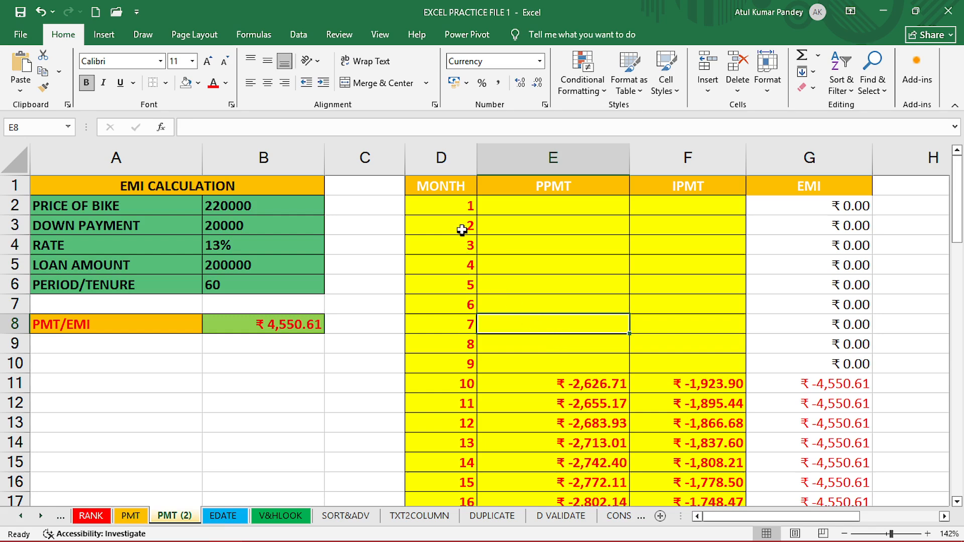
{"action": "left_click_drag", "start_coordinate": [457, 209], "coordinate": [459, 480]}
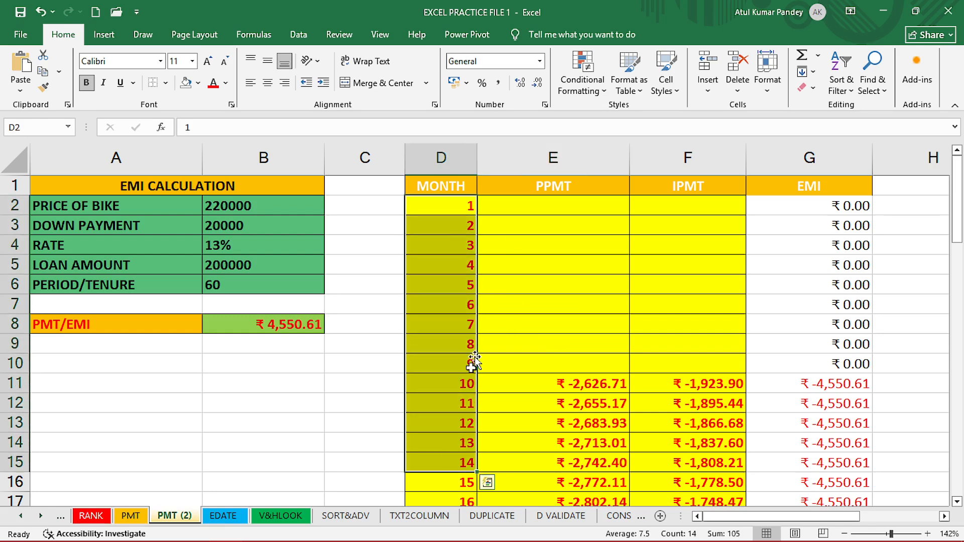
{"action": "left_click", "coordinate": [532, 200]}
{"action": "left_click", "coordinate": [473, 205]}
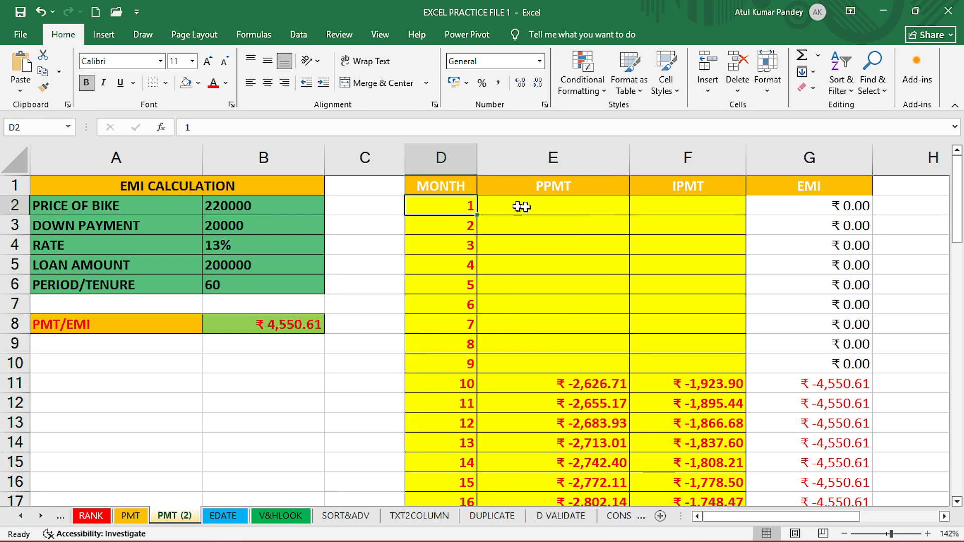
{"action": "left_click", "coordinate": [521, 207]}
{"action": "left_click", "coordinate": [671, 210]}
{"action": "left_click", "coordinate": [564, 208]}
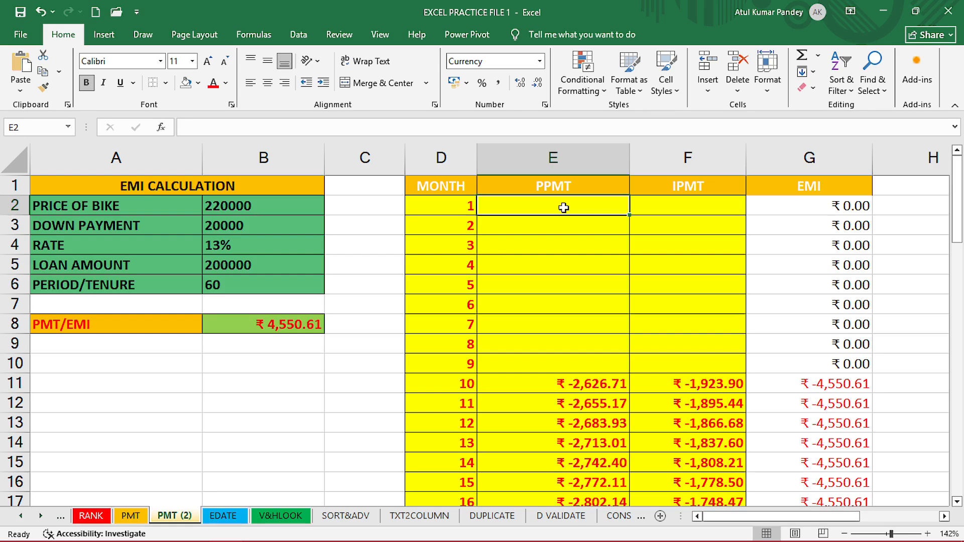
{"action": "type", "text": "=PP"}
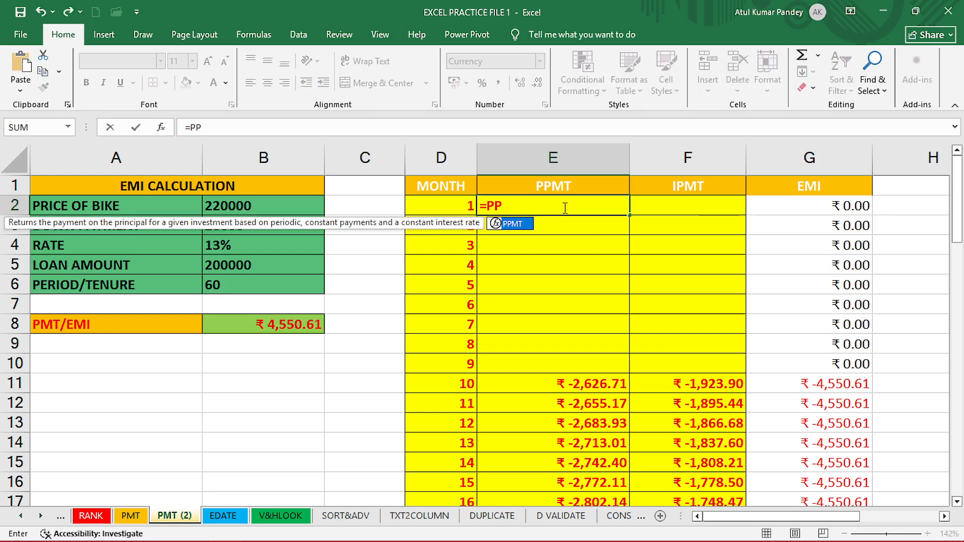
{"action": "key", "text": "Tab"}
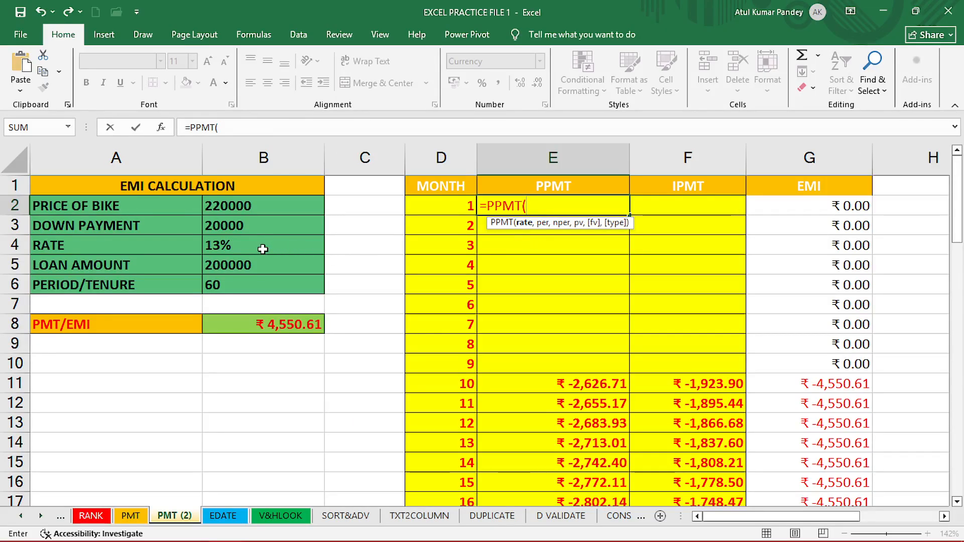
{"action": "left_click", "coordinate": [262, 249]}
{"action": "type", "text": "/"}
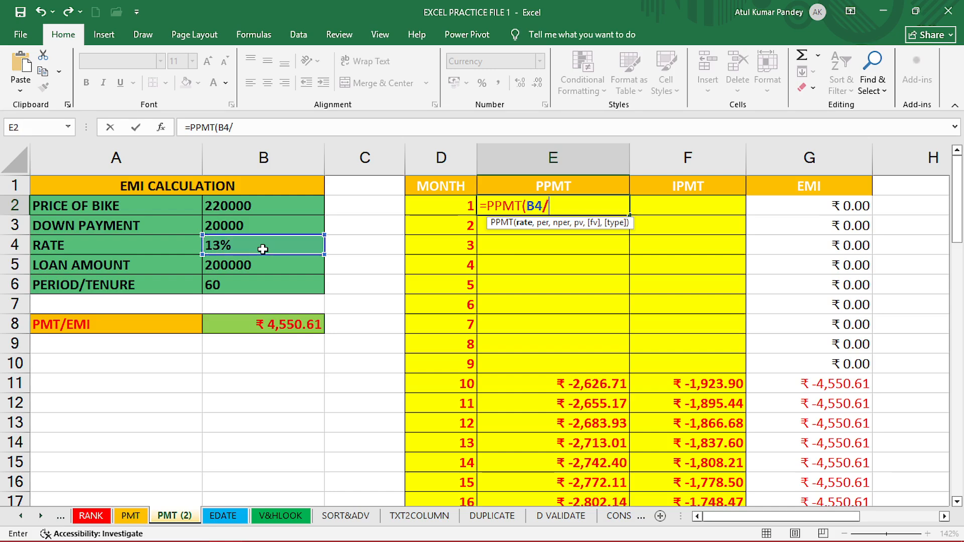
{"action": "type", "text": "12,"}
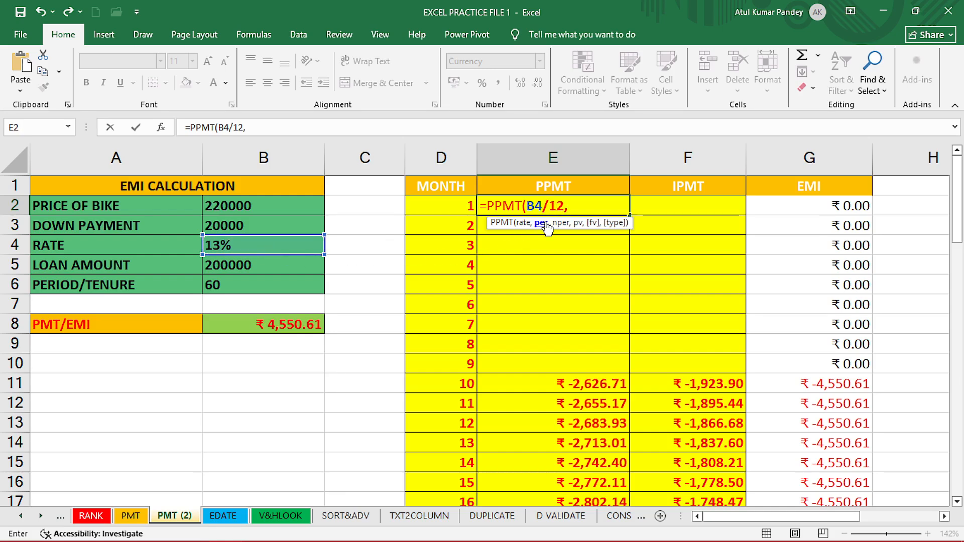
{"action": "left_click", "coordinate": [451, 205]}
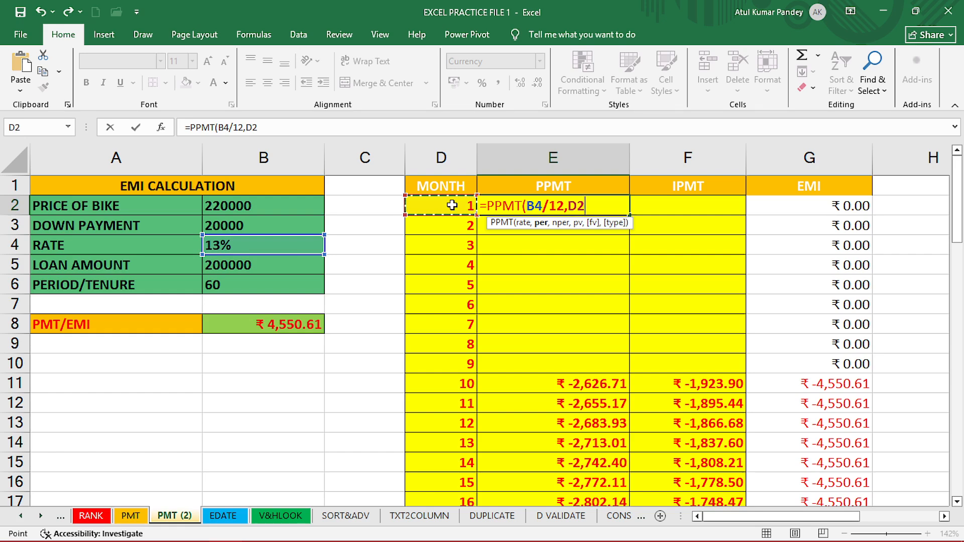
{"action": "type", "text": ","}
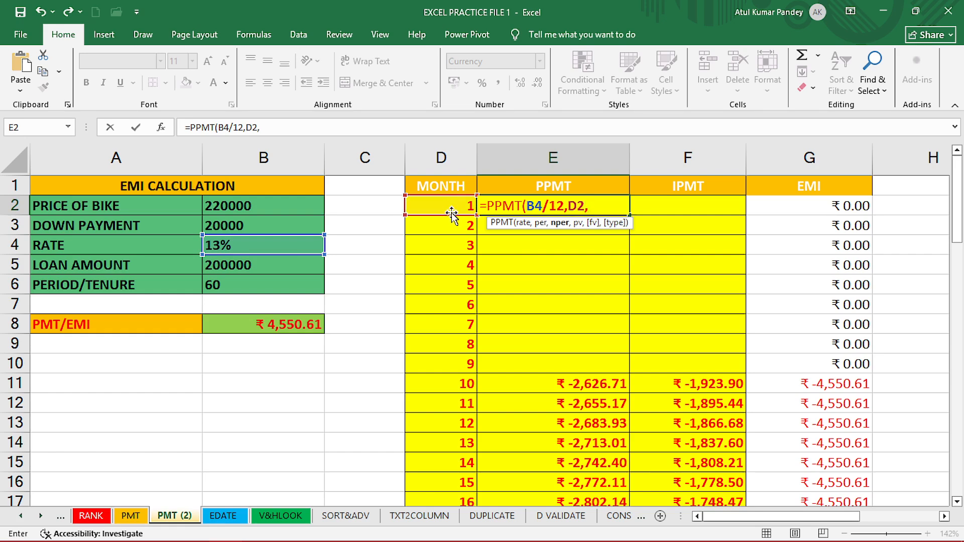
{"action": "left_click", "coordinate": [245, 289]}
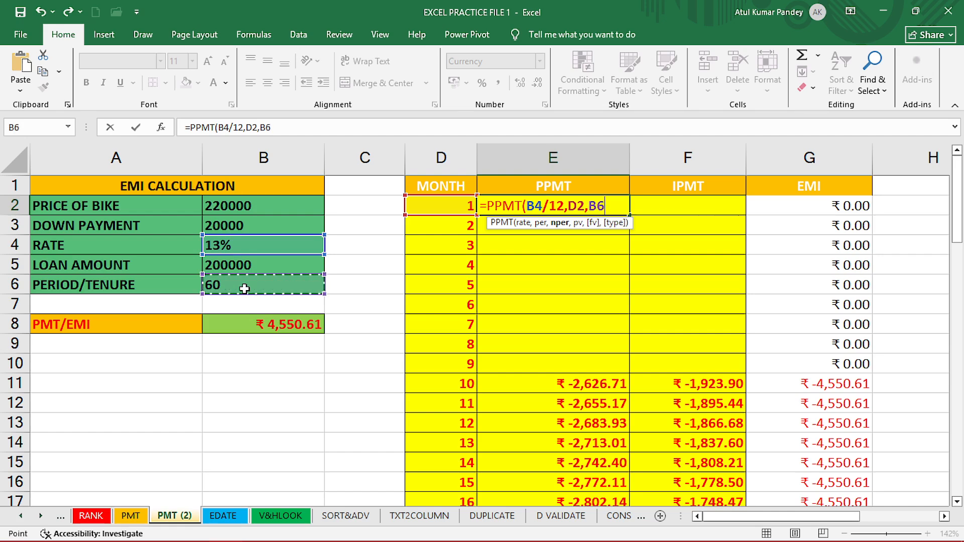
{"action": "type", "text": ","}
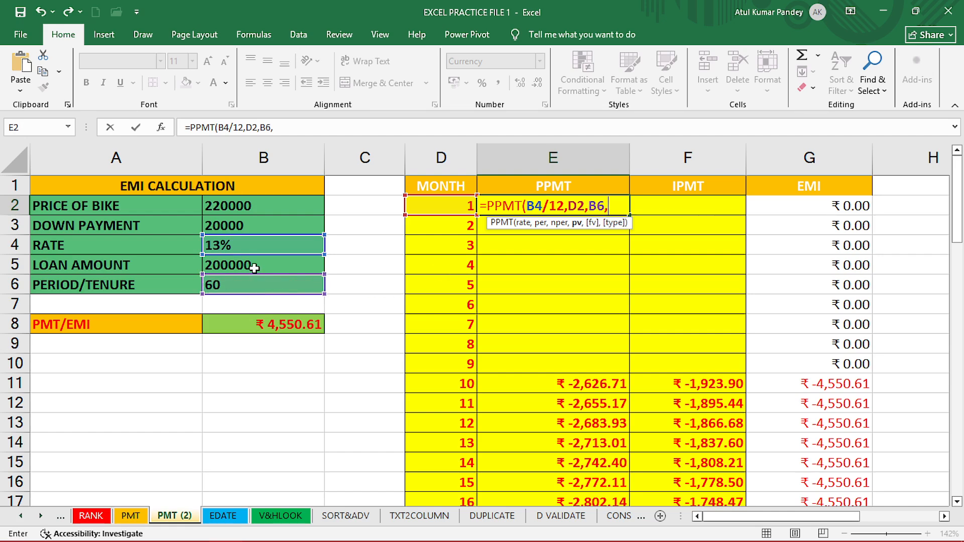
{"action": "left_click", "coordinate": [255, 269]}
{"action": "type", "text": ")"}
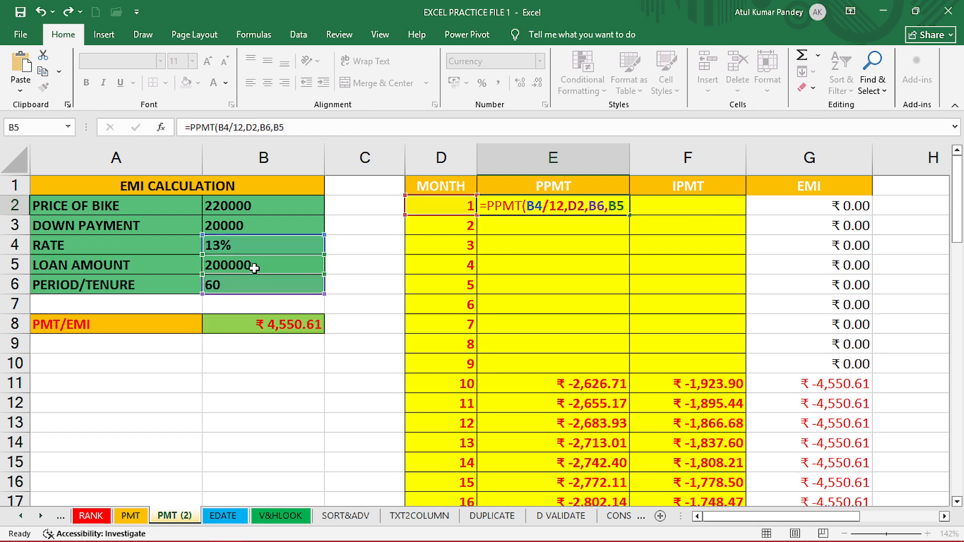
{"action": "key", "text": "Return"}
Fill E2's PPMT formula down the PPMT column through month 9.
{"action": "left_click", "coordinate": [562, 207]}
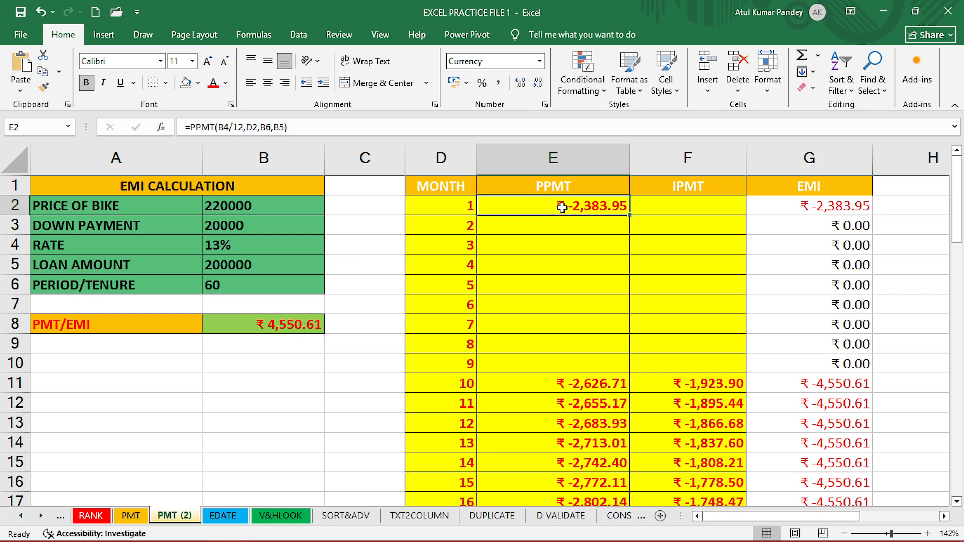
{"action": "double_click", "coordinate": [561, 207]}
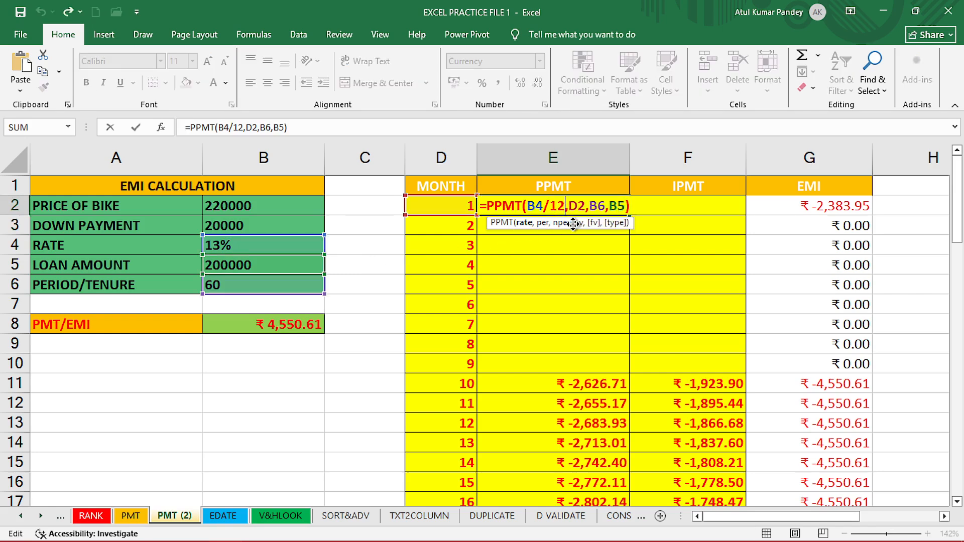
{"action": "key", "text": "Return"}
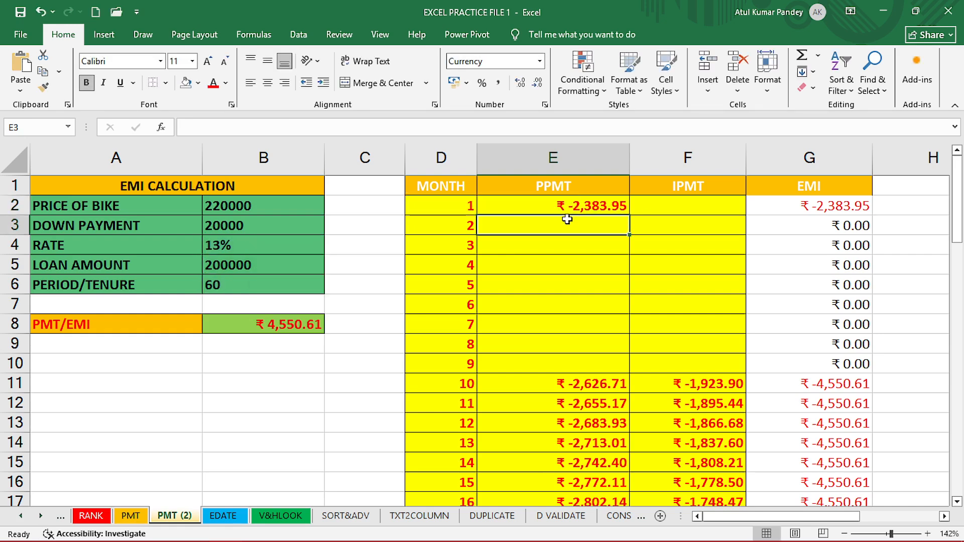
{"action": "left_click", "coordinate": [607, 206]}
{"action": "double_click", "coordinate": [629, 215]}
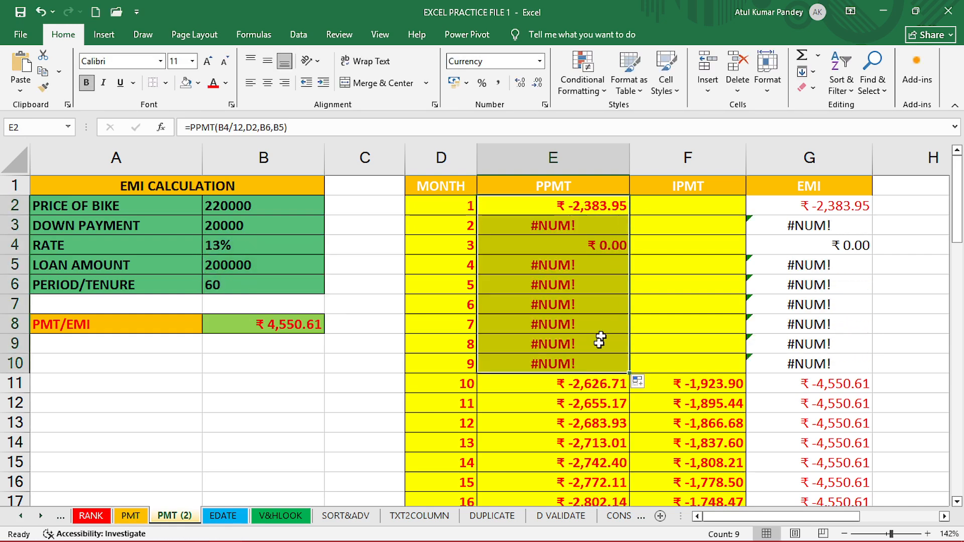
Change E2's formula to =PPMT(4,D2,$B$6,$B$5), making the tenure and loan amount references absolute.
{"action": "left_click", "coordinate": [597, 358]}
{"action": "double_click", "coordinate": [564, 210]}
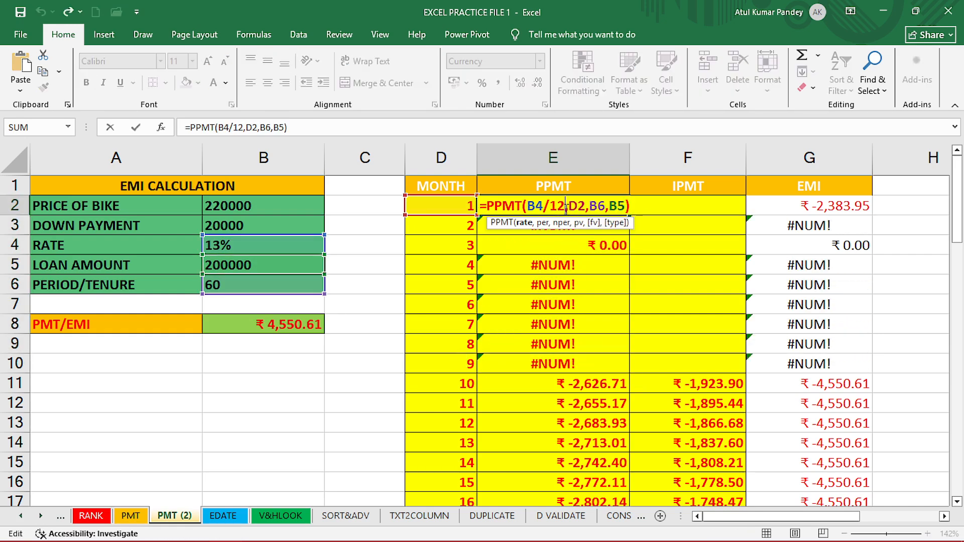
{"action": "left_click", "coordinate": [524, 223]}
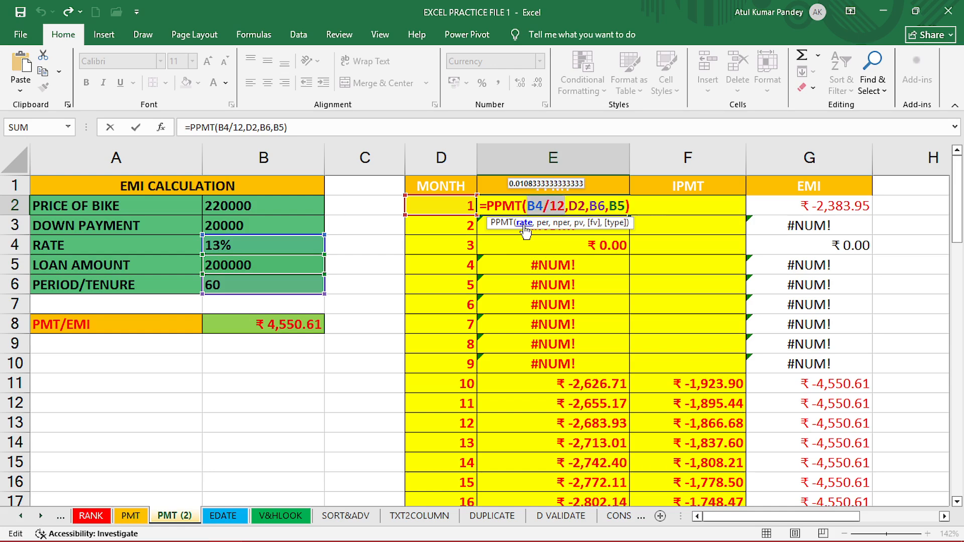
{"action": "type", "text": "4"}
{"action": "left_click", "coordinate": [558, 223]}
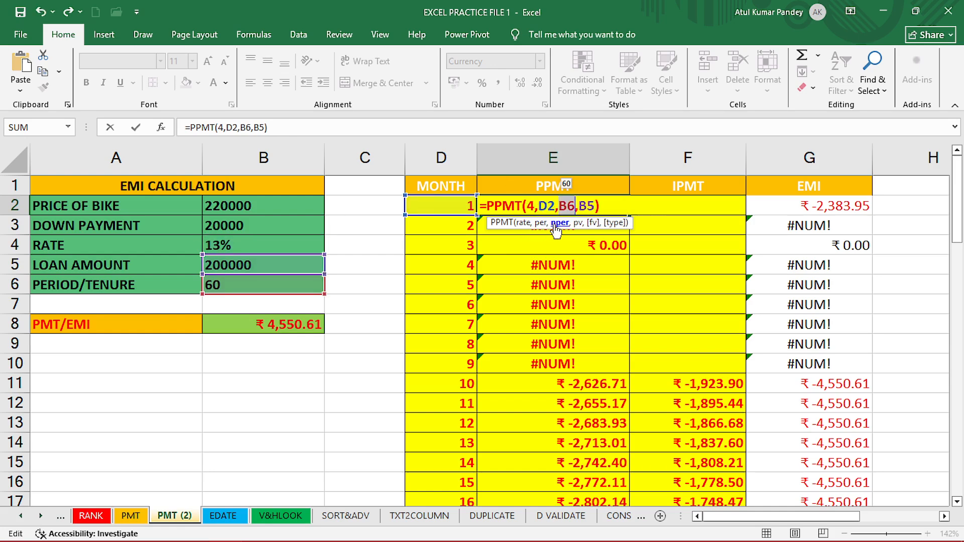
{"action": "key", "text": "F4"}
{"action": "left_click", "coordinate": [577, 223]}
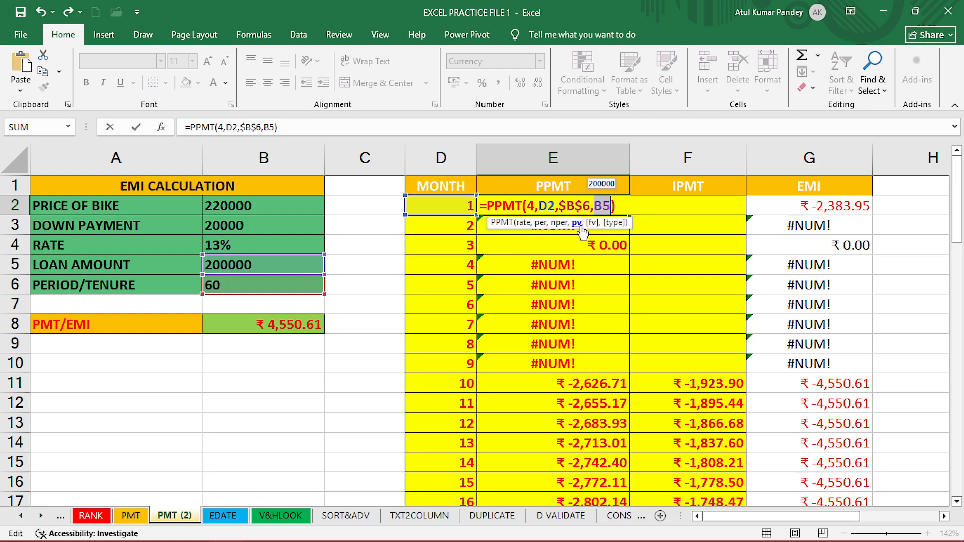
{"action": "key", "text": "F4"}
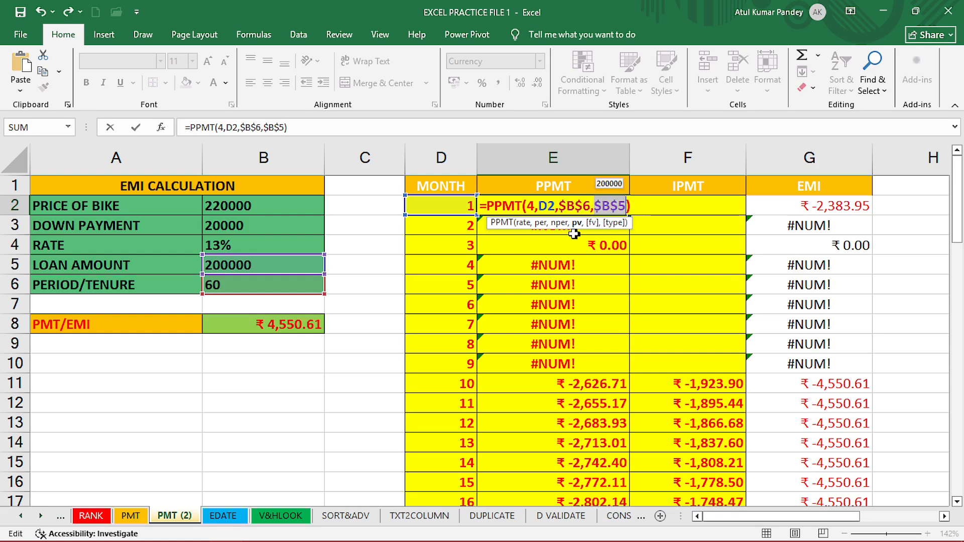
{"action": "left_click", "coordinate": [541, 224]}
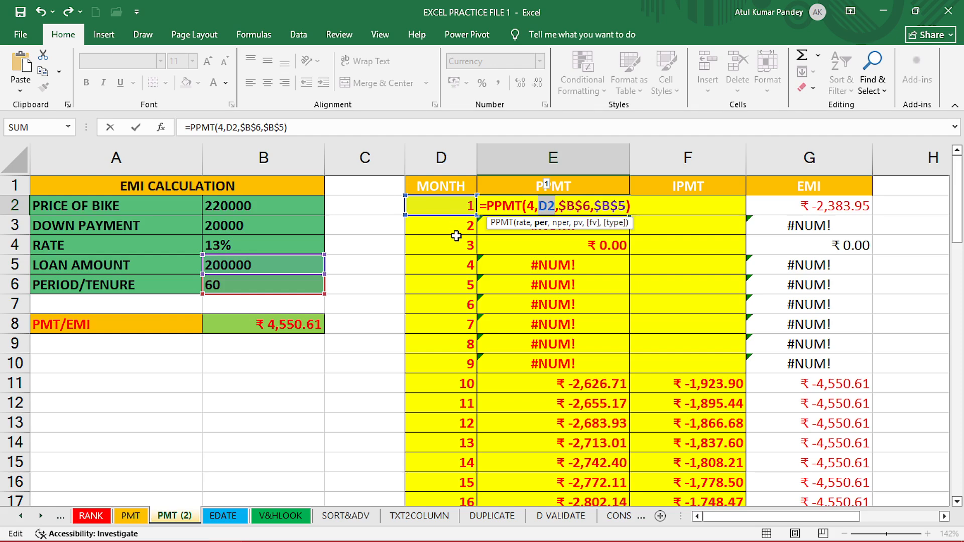
{"action": "key", "text": "Return"}
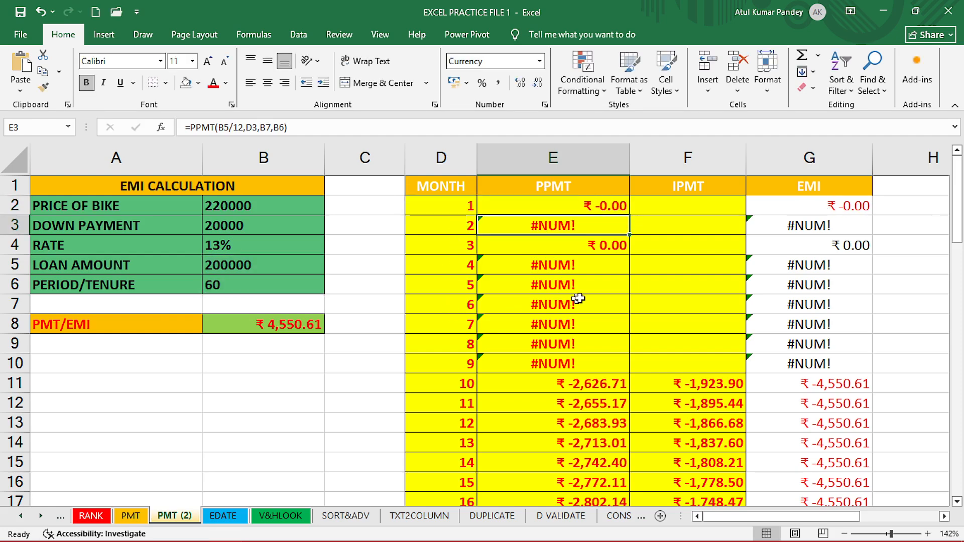
{"action": "double_click", "coordinate": [594, 210]}
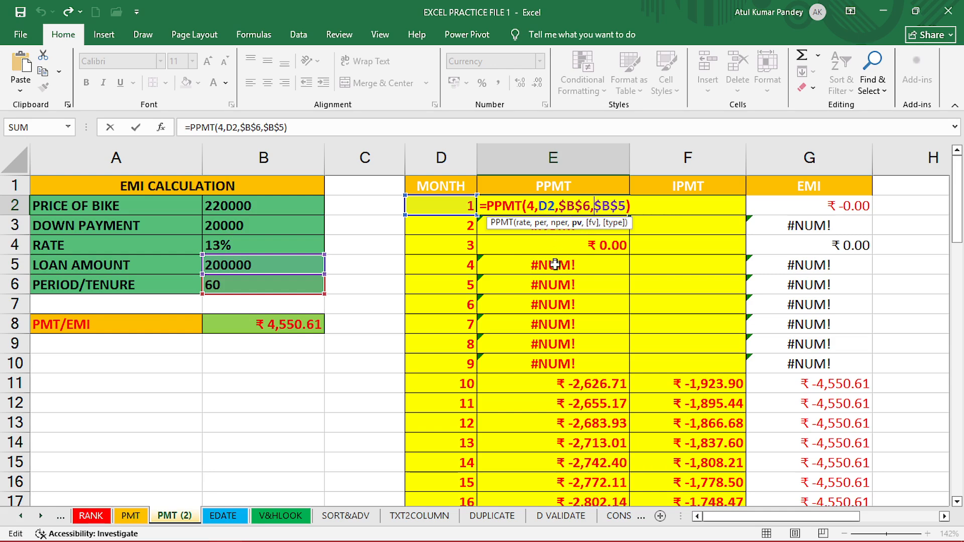
{"action": "key", "text": "Return"}
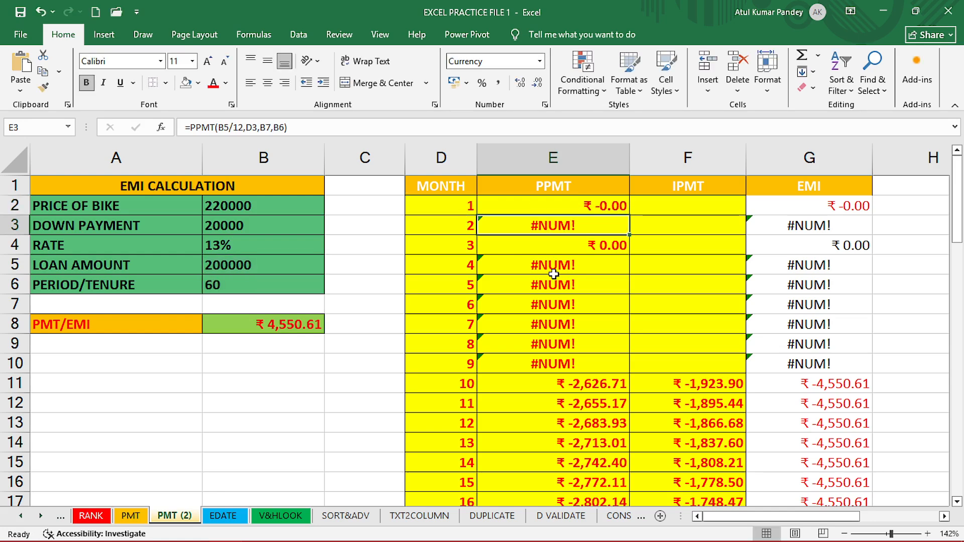
Undo the last edit and rewrite E2 as =PPMT($B$4/12,D2,$B$6,$B$5) with absolute rate, tenure and loan references.
{"action": "key", "text": "ctrl+z"}
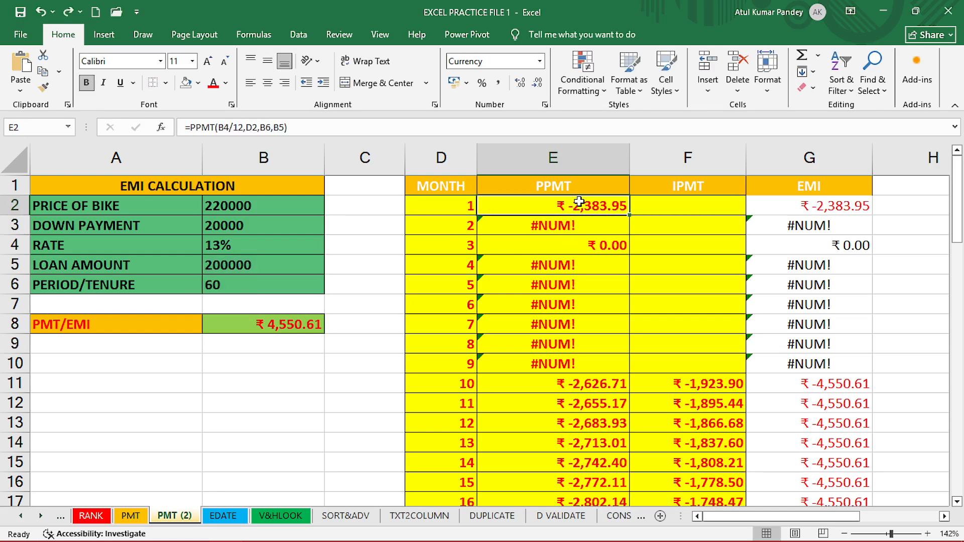
{"action": "double_click", "coordinate": [580, 204]}
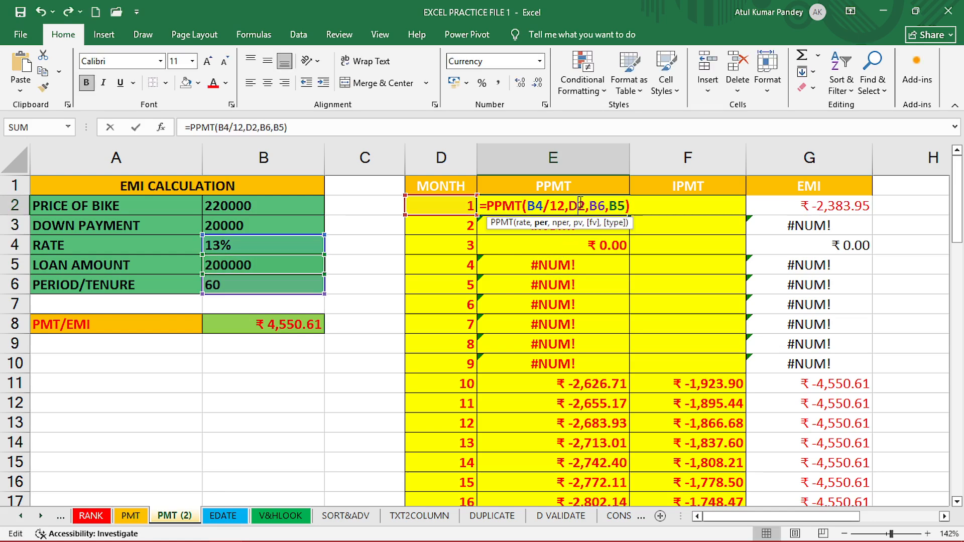
{"action": "left_click", "coordinate": [524, 224]}
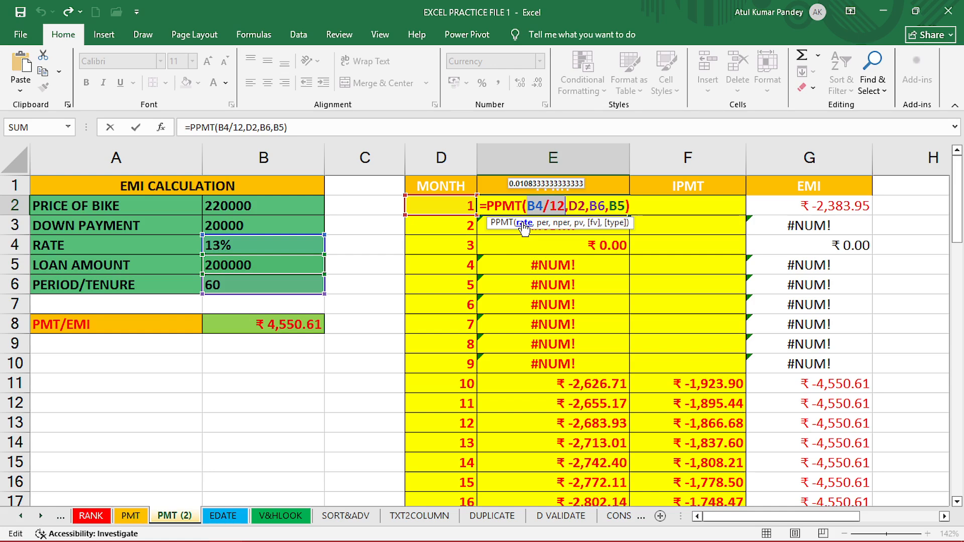
{"action": "key", "text": "F4"}
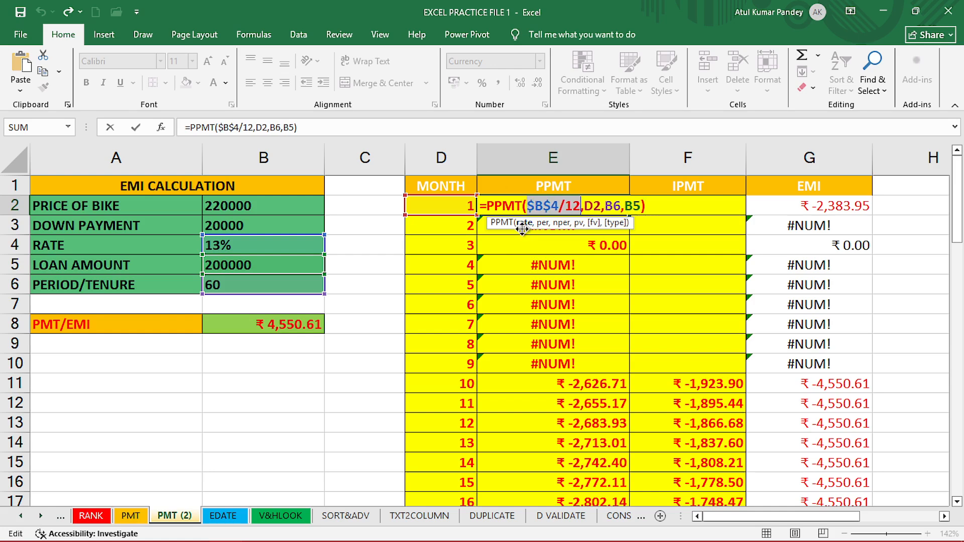
{"action": "left_click", "coordinate": [560, 224]}
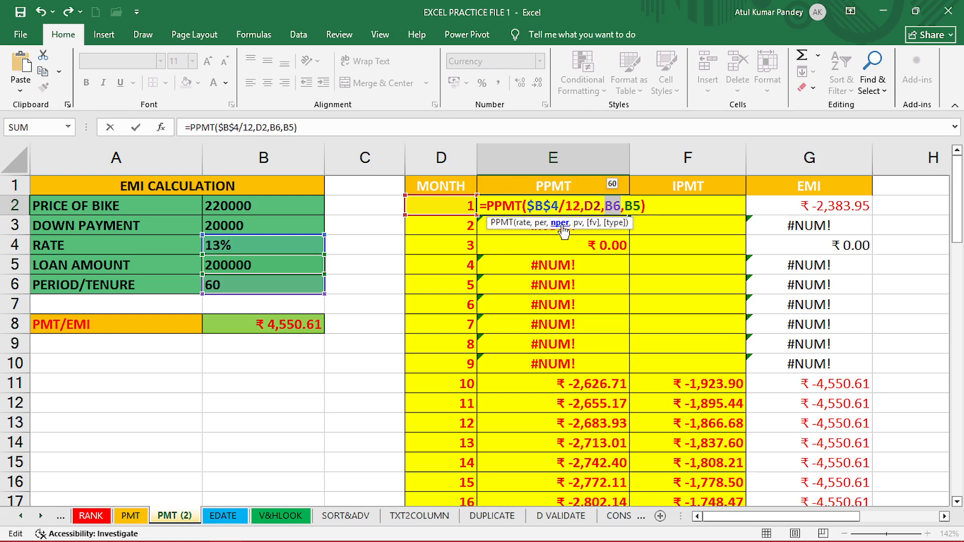
{"action": "key", "text": "F4"}
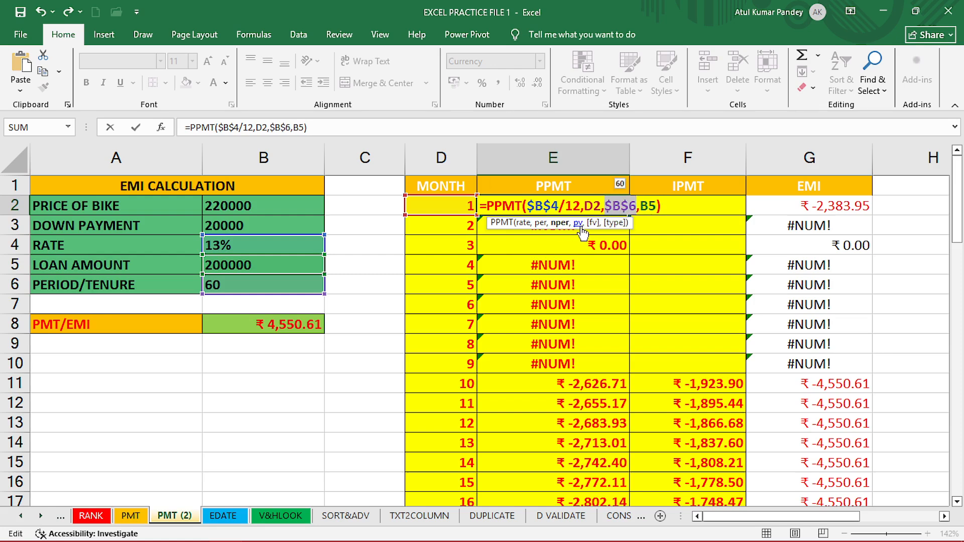
{"action": "left_click", "coordinate": [579, 225]}
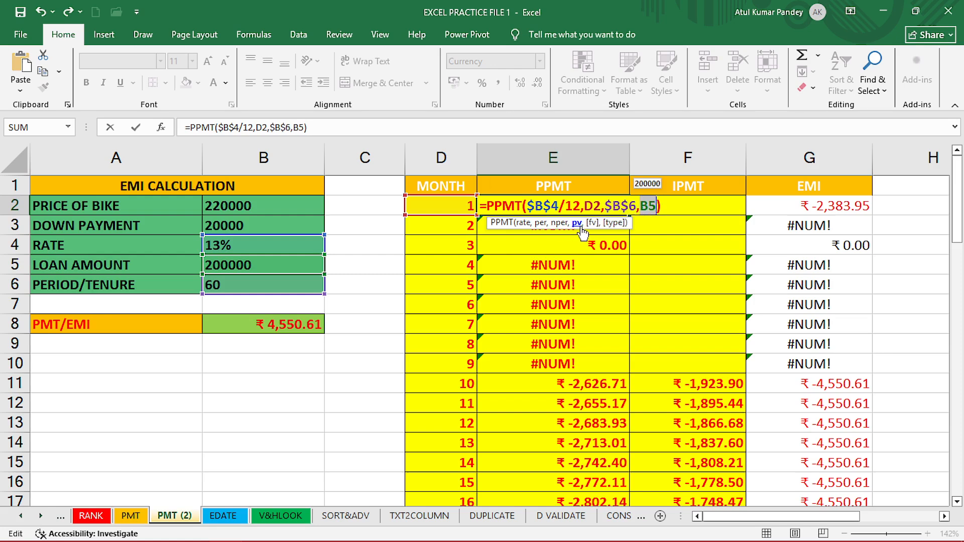
{"action": "key", "text": "F4"}
{"action": "key", "text": "ctrl+Return"}
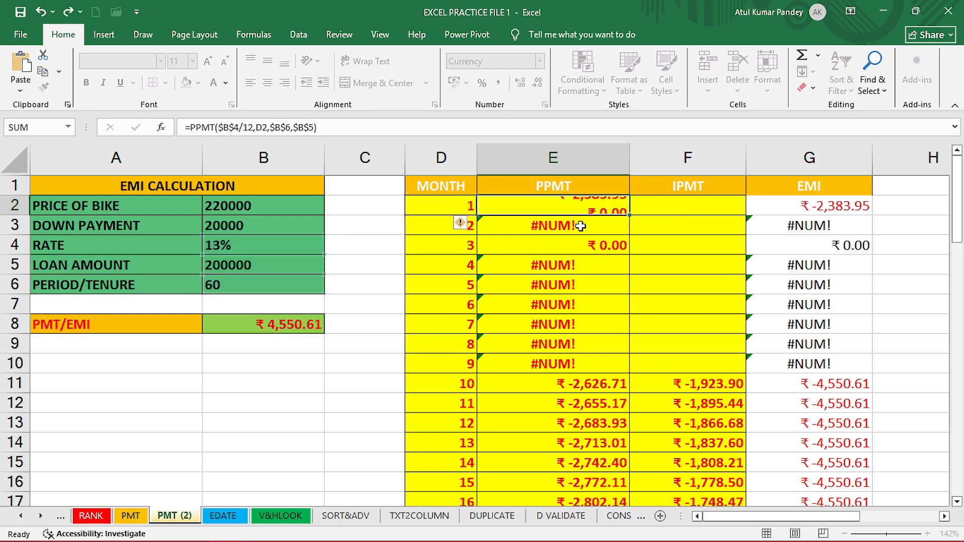
Fill E2's PPMT formula down the PPMT column through month 9.
{"action": "left_click", "coordinate": [579, 203]}
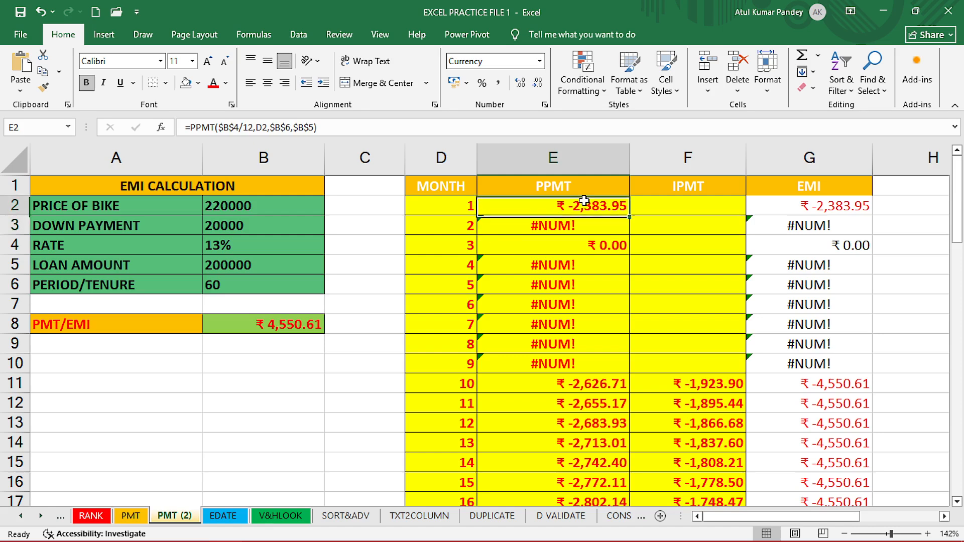
{"action": "double_click", "coordinate": [627, 216]}
{"action": "left_click", "coordinate": [581, 328]}
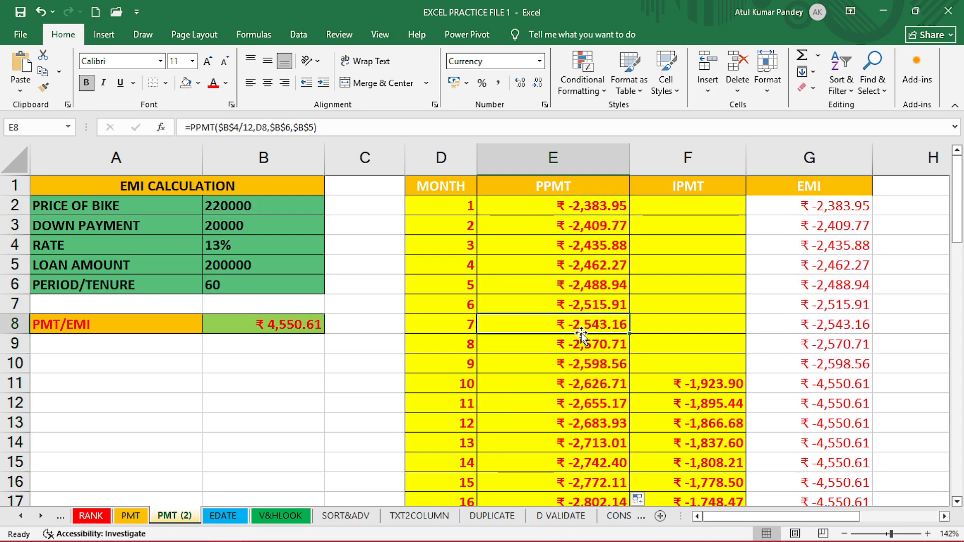
Start an IPMT formula in F2 using B4/12, D2, B6 and B5 as its arguments.
{"action": "left_click", "coordinate": [680, 207]}
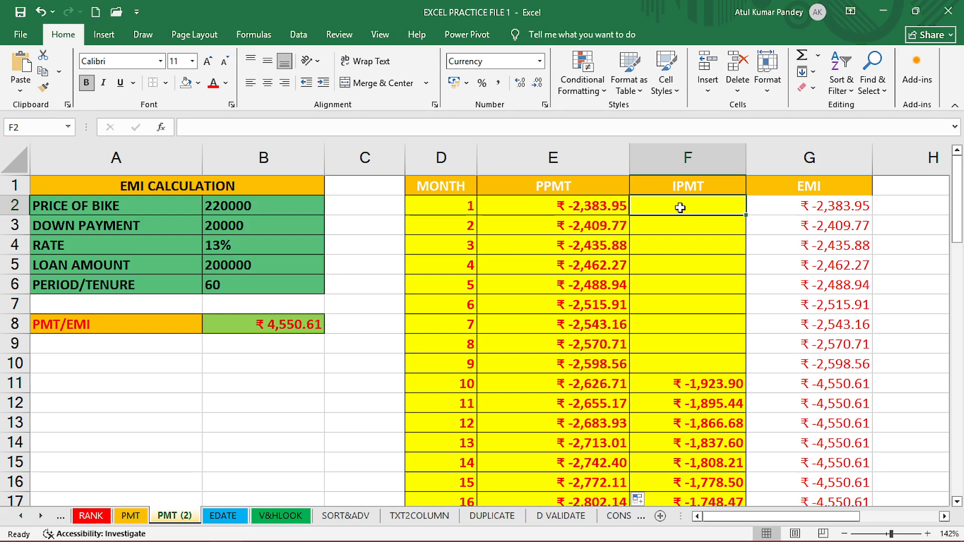
{"action": "type", "text": "="}
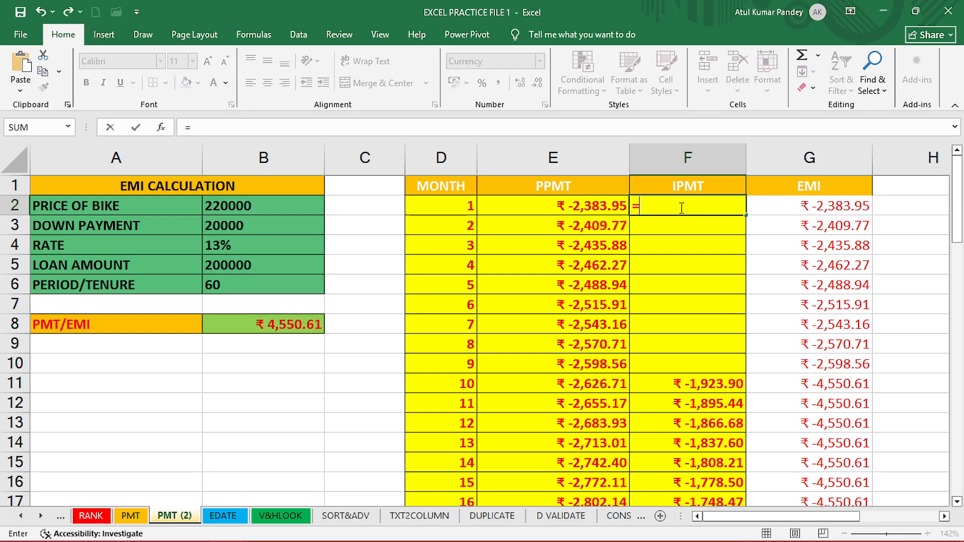
{"action": "type", "text": "I"}
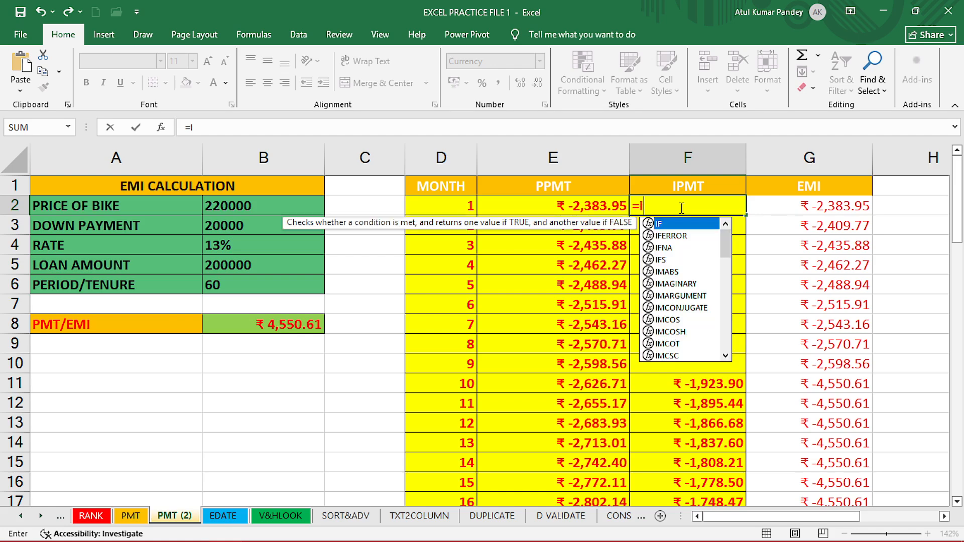
{"action": "type", "text": "PM"}
{"action": "key", "text": "Tab"}
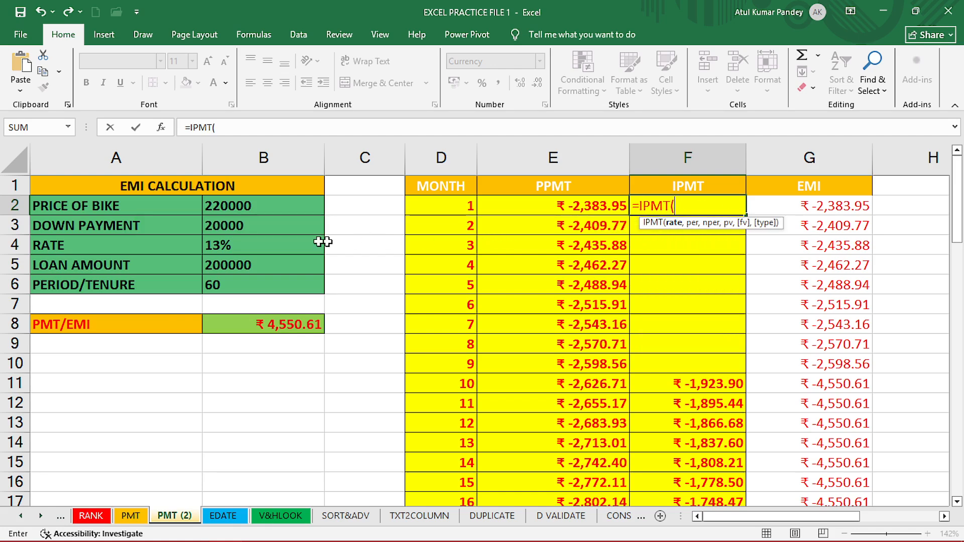
{"action": "left_click", "coordinate": [256, 244]}
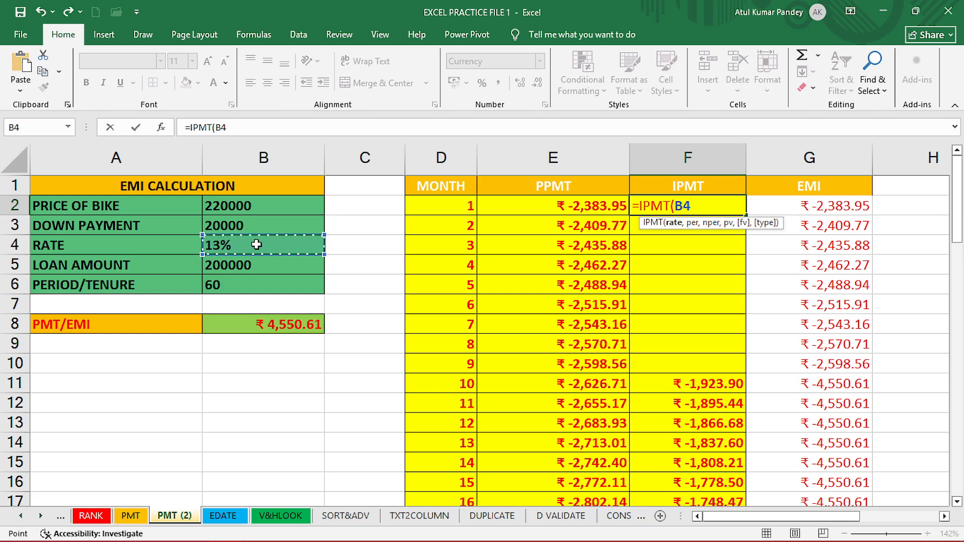
{"action": "type", "text": "/12"}
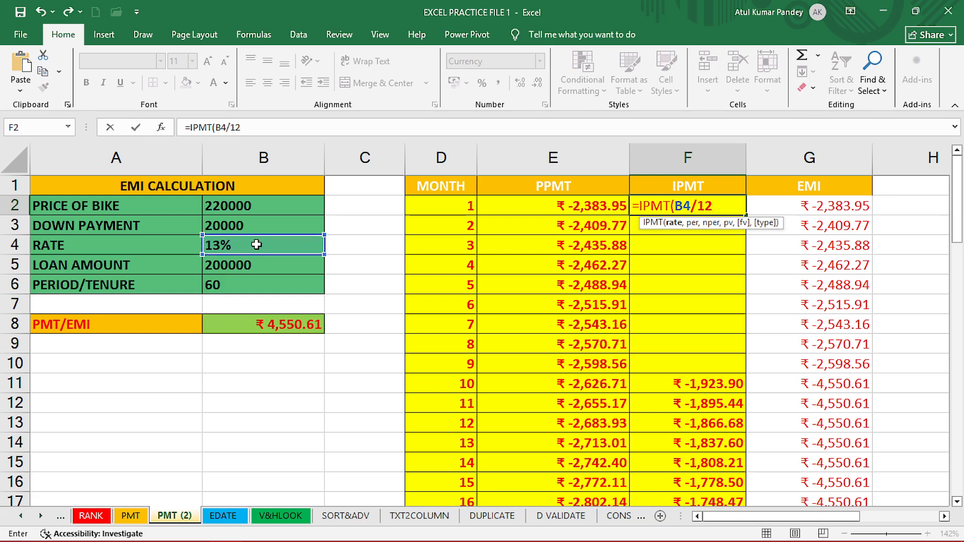
{"action": "type", "text": ","}
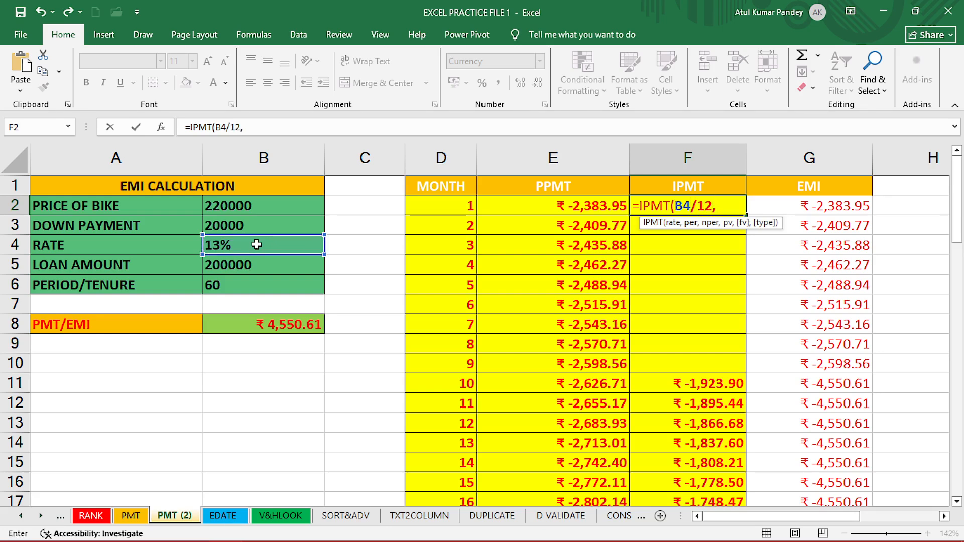
{"action": "left_click", "coordinate": [447, 209]}
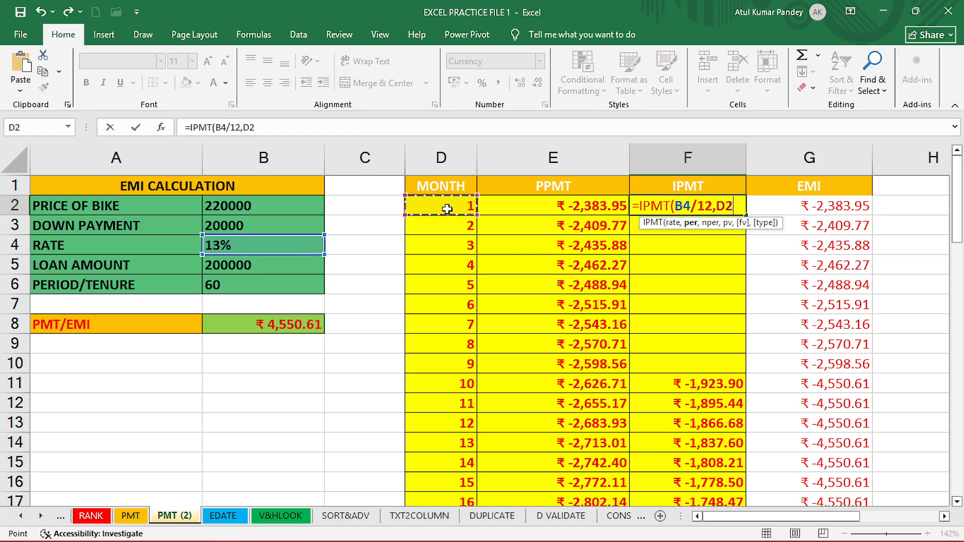
{"action": "type", "text": ","}
{"action": "left_click", "coordinate": [265, 285]}
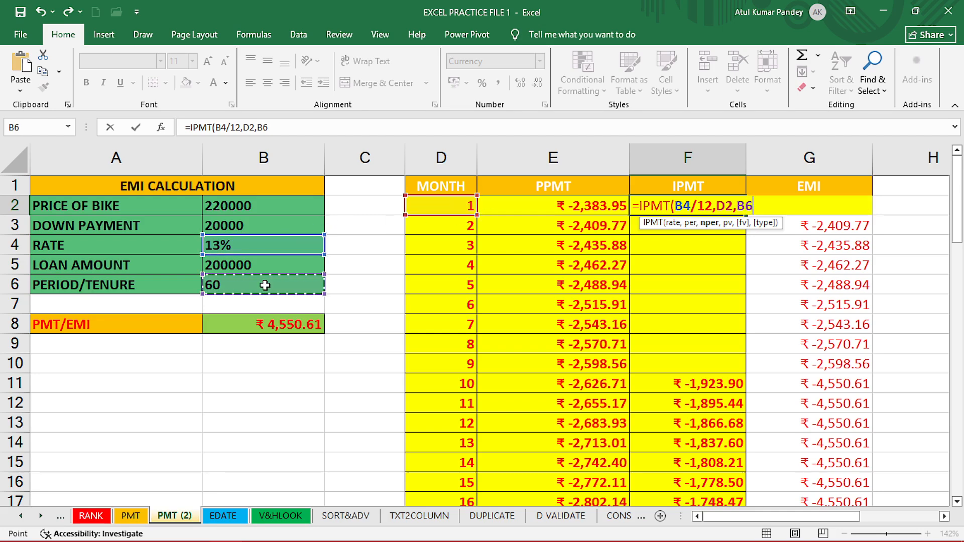
{"action": "type", "text": ","}
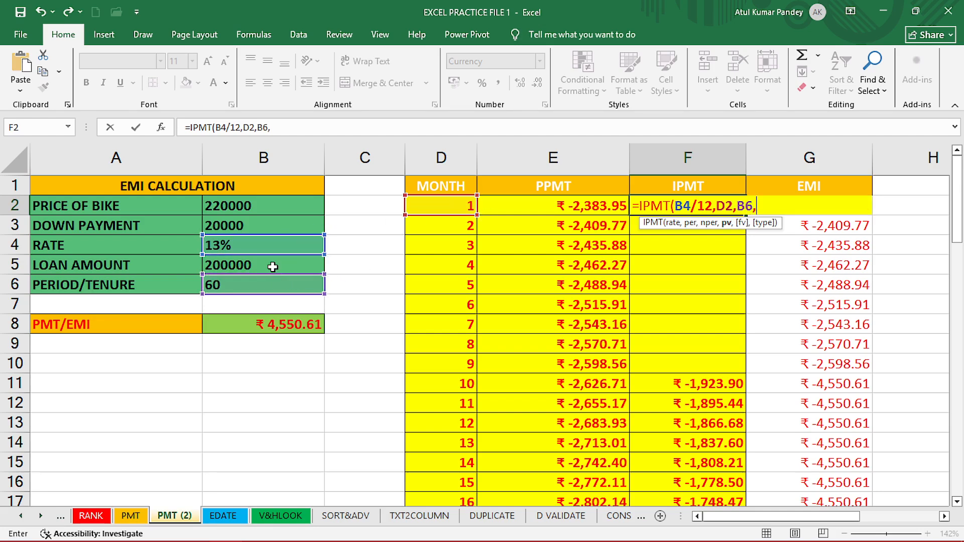
{"action": "left_click", "coordinate": [273, 267]}
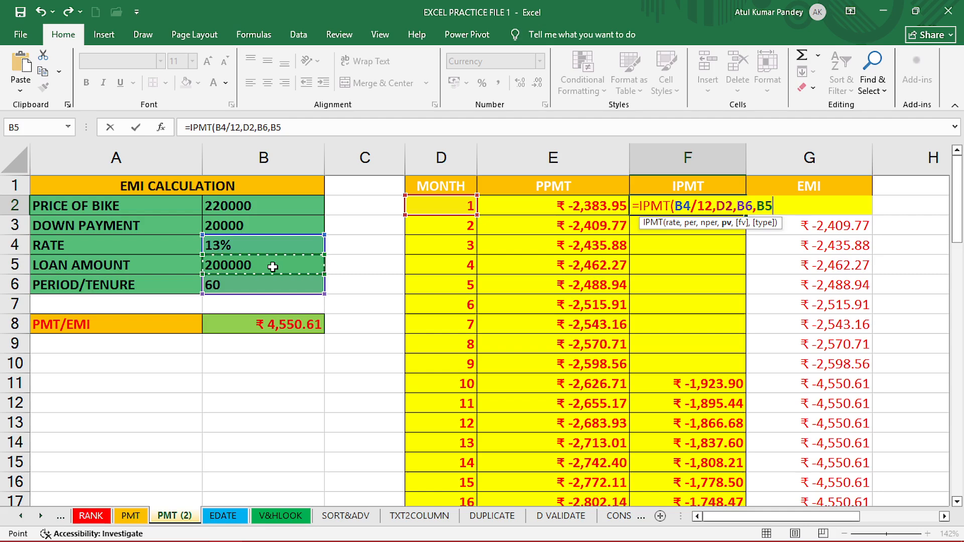
Replace the IPMT arguments to make F2 read =IPMT($B$5,D2,B$5,$B5) and enter it.
{"action": "left_click", "coordinate": [676, 226]}
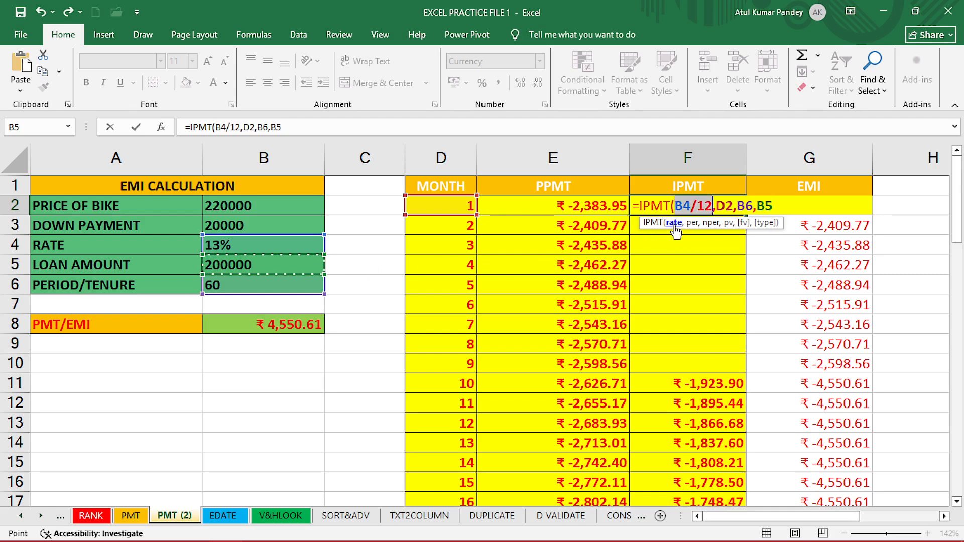
{"action": "type", "text": "$B$5"}
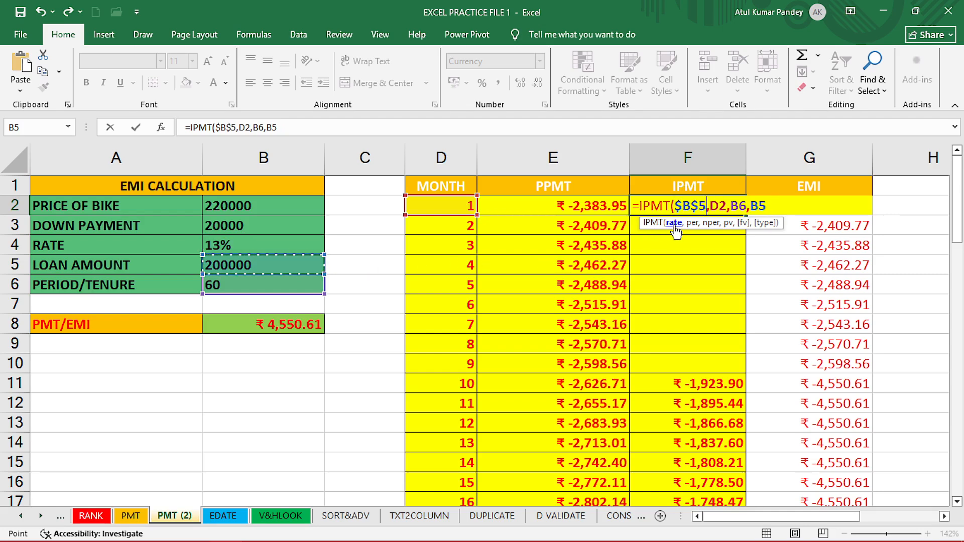
{"action": "left_click", "coordinate": [706, 226]}
{"action": "type", "text": "B$5"}
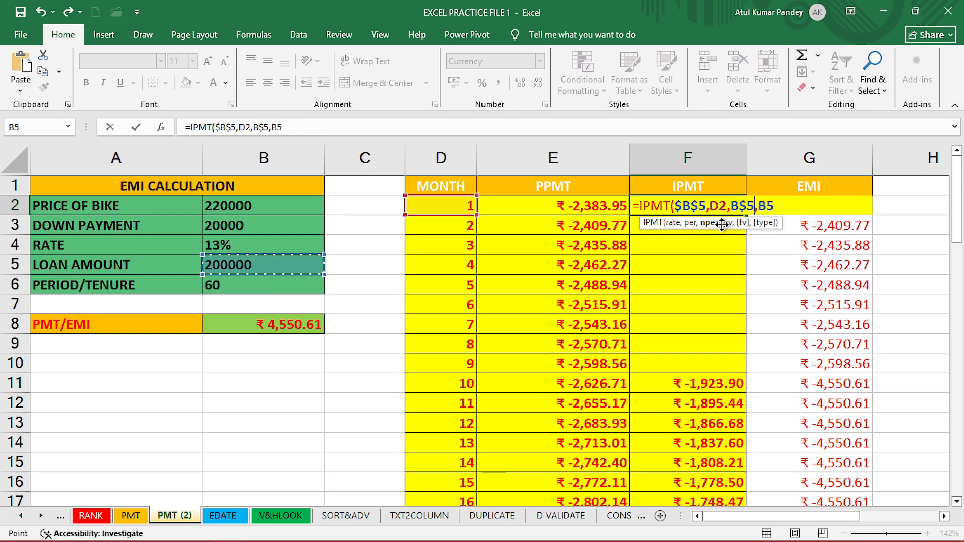
{"action": "left_click", "coordinate": [726, 226]}
{"action": "type", "text": "$B5"}
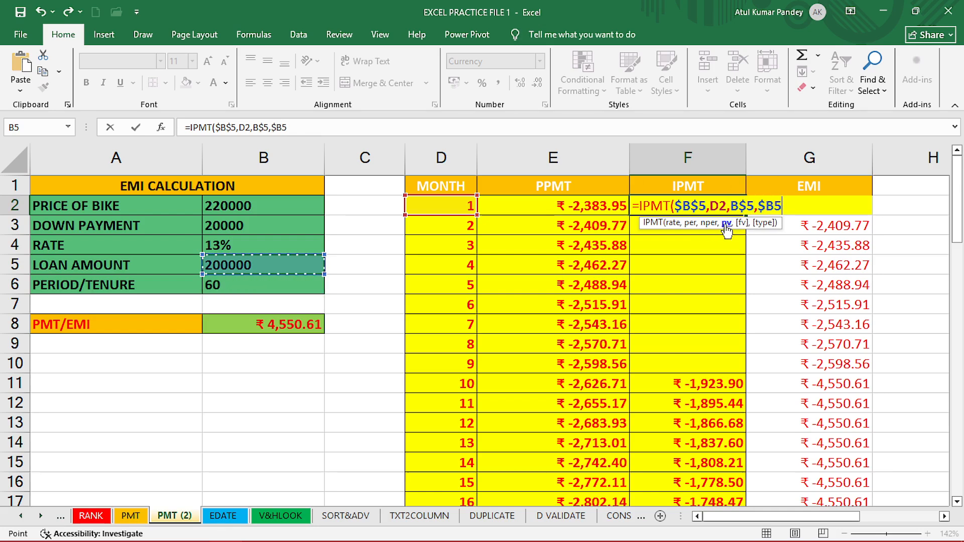
{"action": "left_click", "coordinate": [691, 223]}
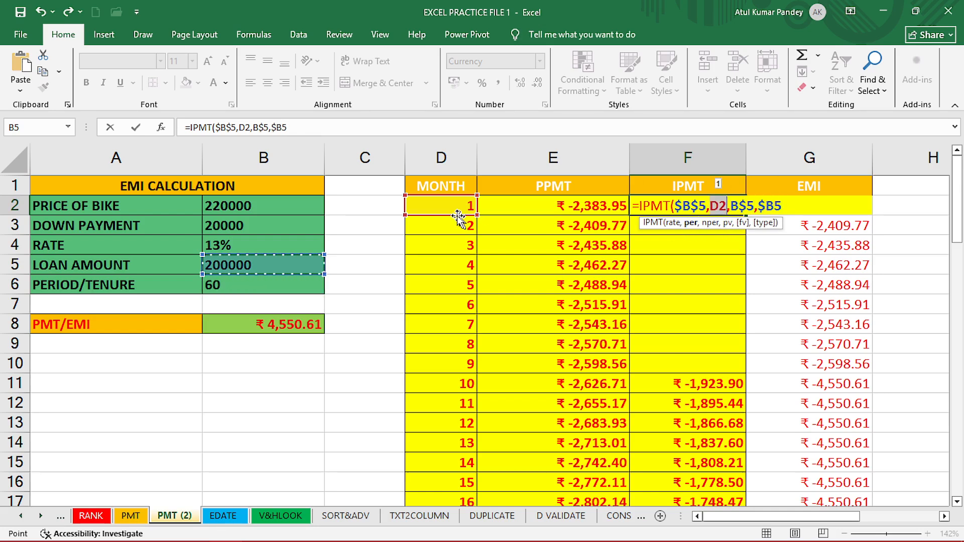
{"action": "key", "text": "Return"}
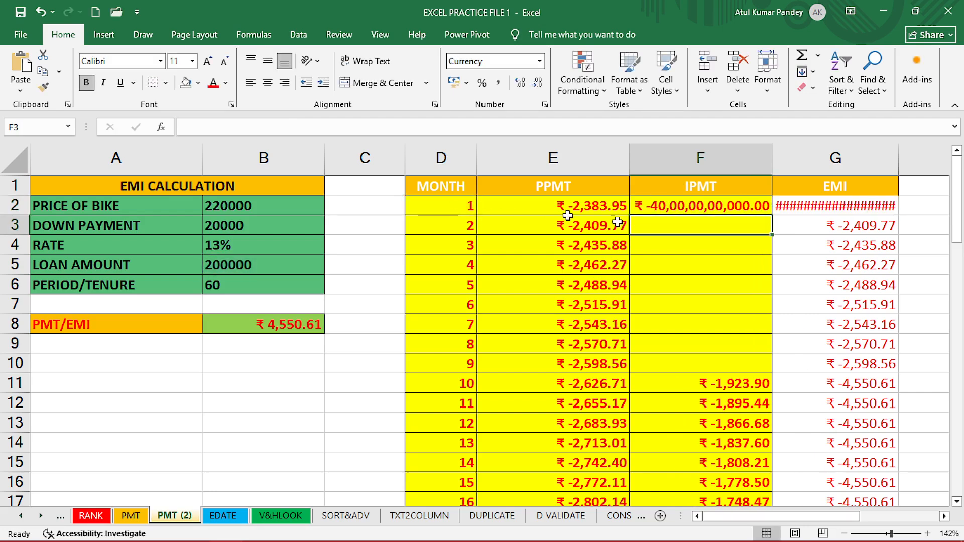
Clear F2's IPMT arguments and re-enter them as B4/12, D2, B6 and B5, then confirm the formula.
{"action": "double_click", "coordinate": [710, 207]}
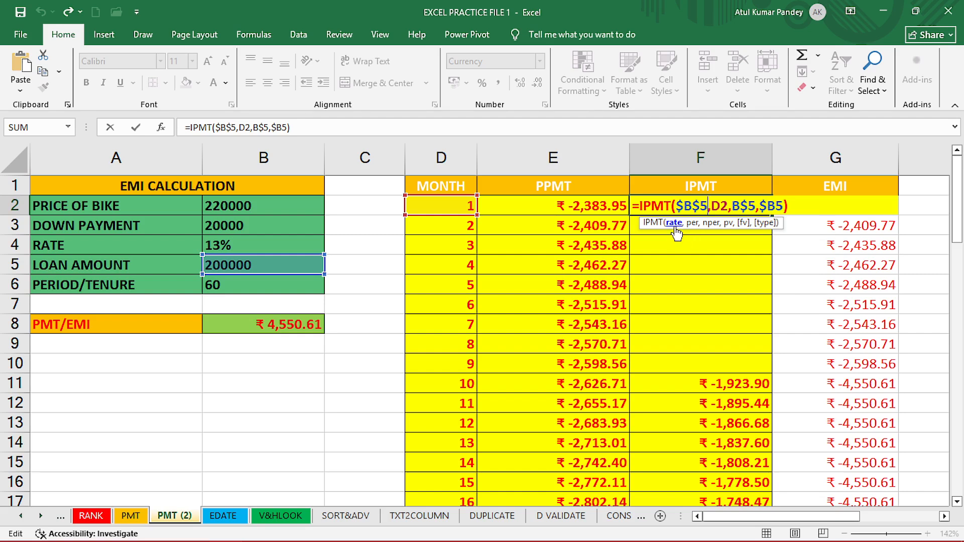
{"action": "double_click", "coordinate": [691, 206]}
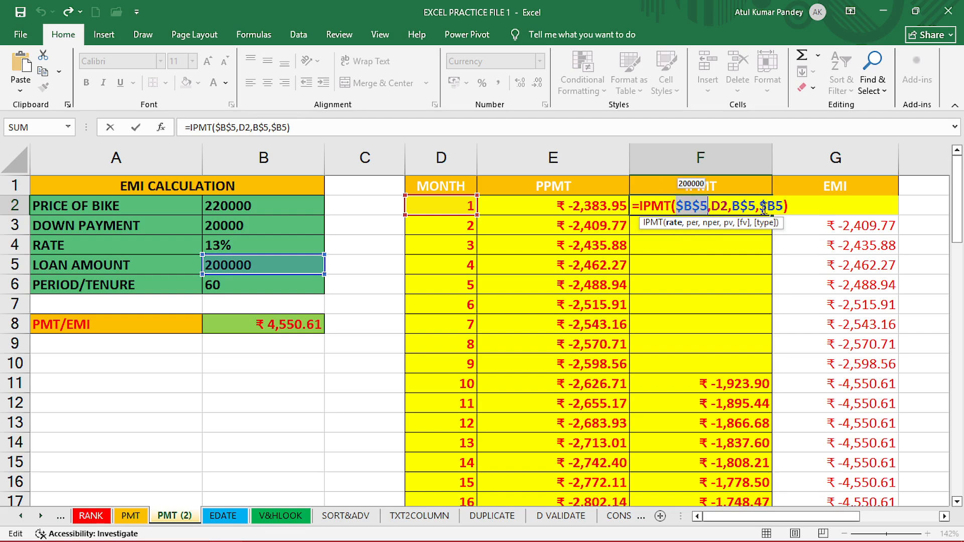
{"action": "left_click_drag", "start_coordinate": [784, 206], "coordinate": [686, 206]}
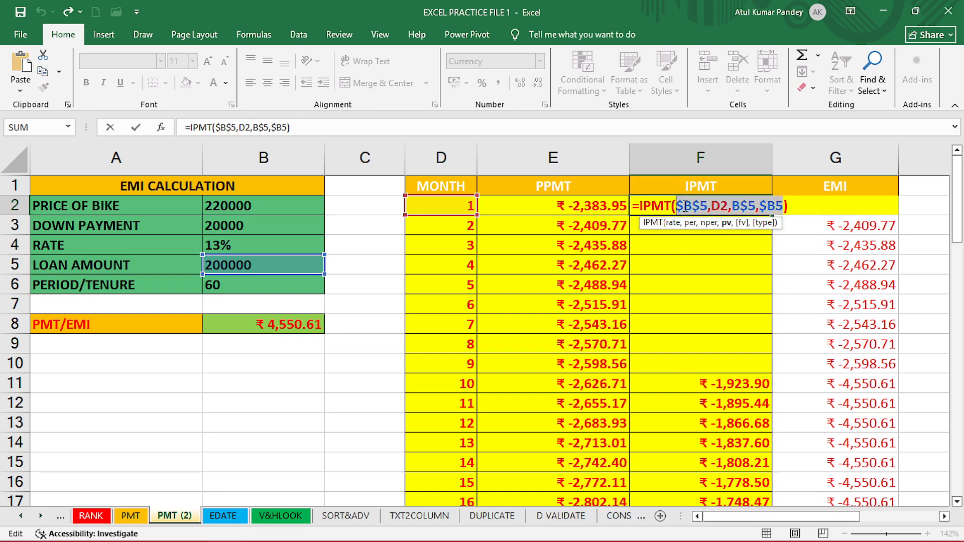
{"action": "key", "text": "BackSpace"}
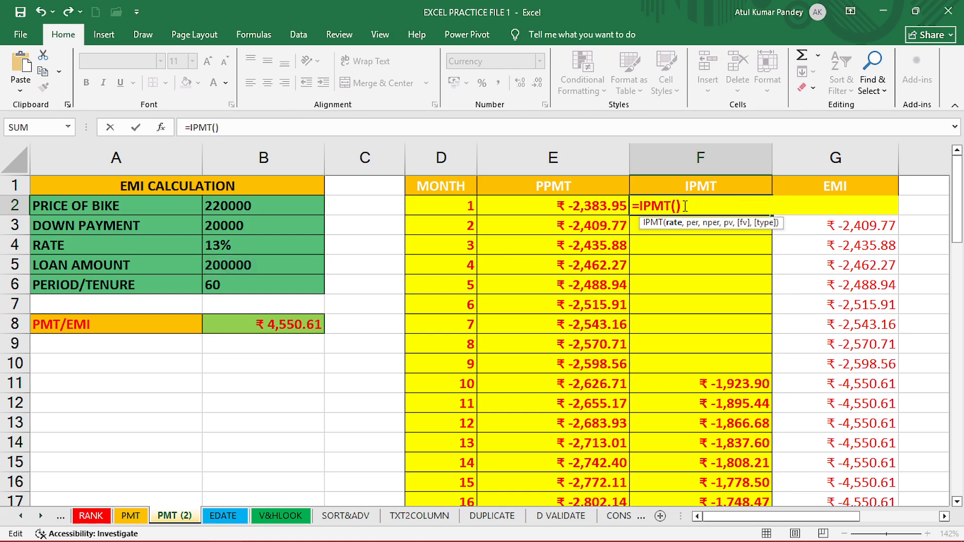
{"action": "left_click", "coordinate": [235, 248]}
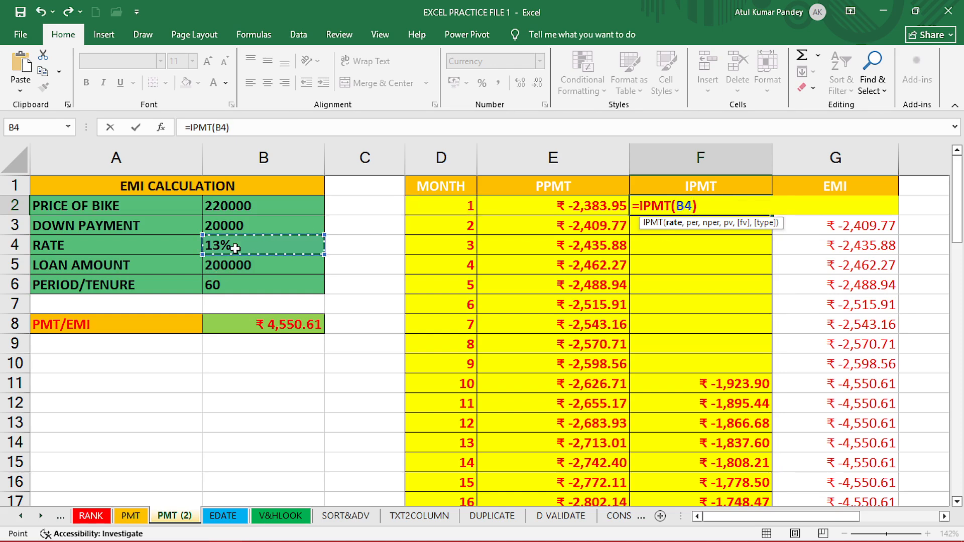
{"action": "type", "text": "/12"}
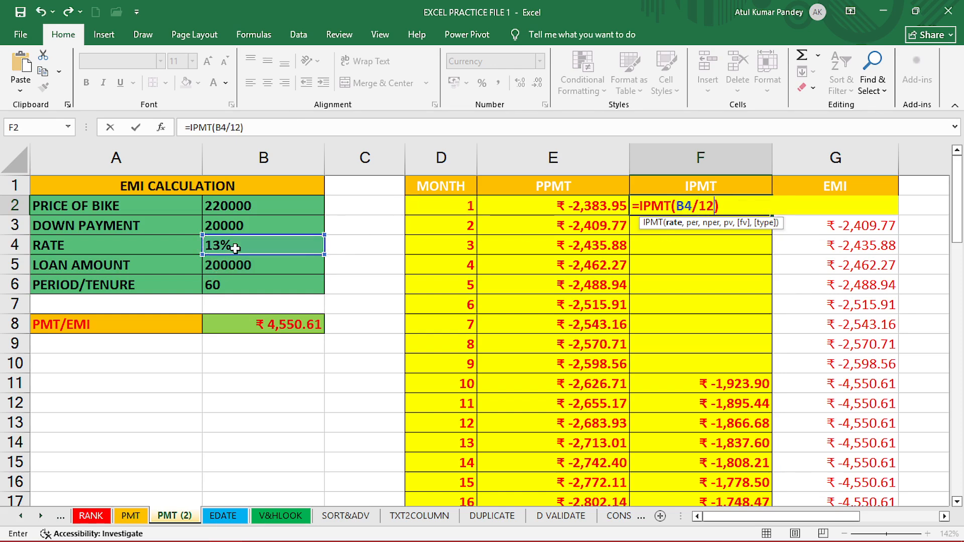
{"action": "type", "text": ","}
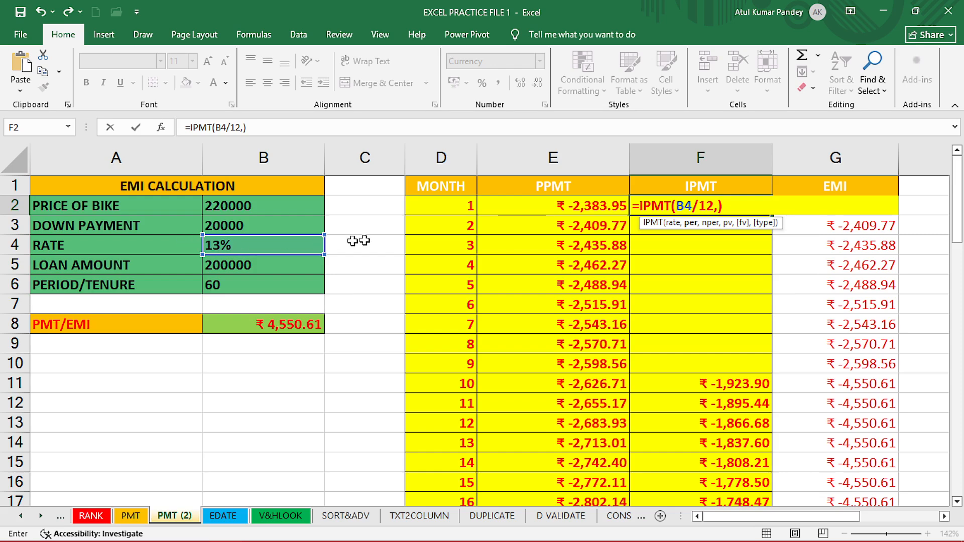
{"action": "left_click", "coordinate": [455, 205]}
{"action": "type", "text": ","}
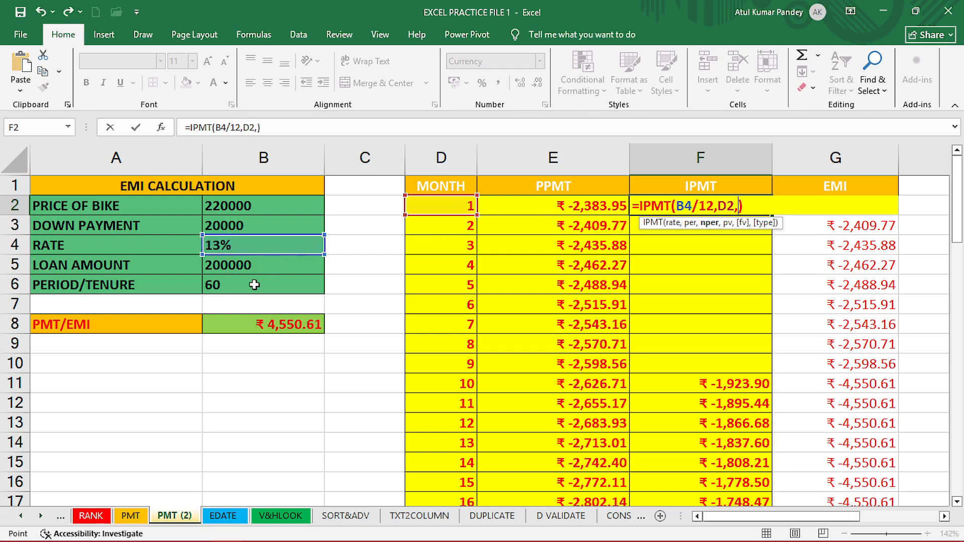
{"action": "left_click", "coordinate": [255, 284]}
{"action": "type", "text": ","}
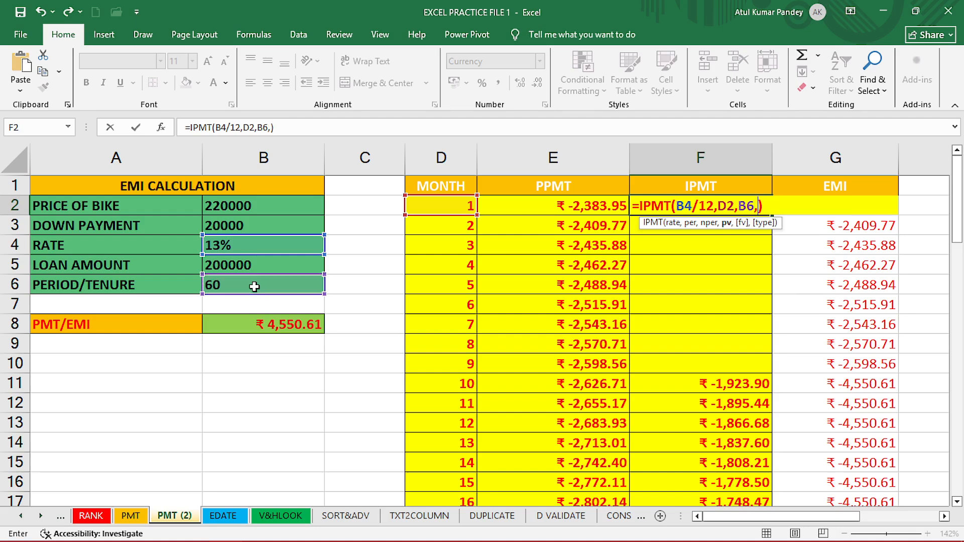
{"action": "left_click", "coordinate": [239, 265]}
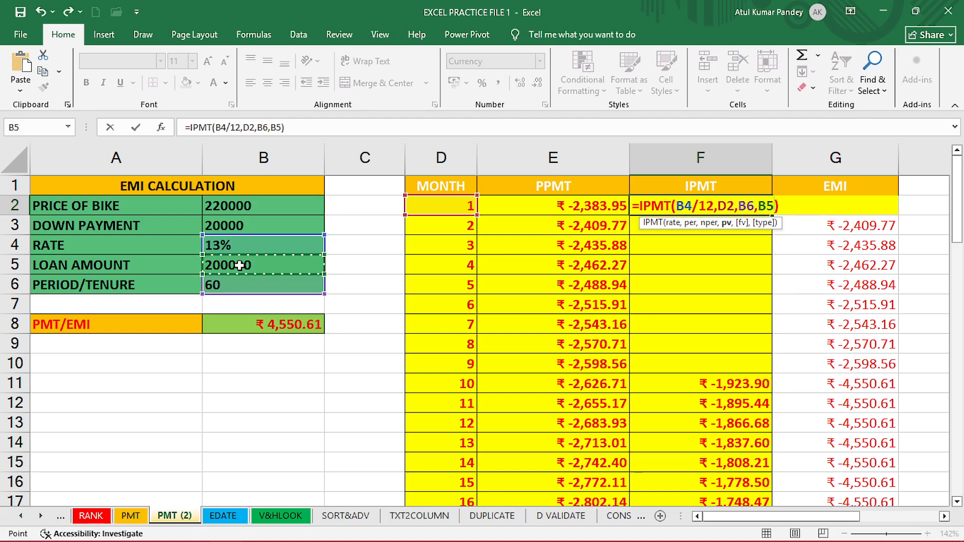
{"action": "type", "text": ")"}
{"action": "key", "text": "Return"}
Make F2's rate, tenure and loan references absolute so it reads =IPMT($B$4/12,D2,$B$6,$B$5).
{"action": "double_click", "coordinate": [688, 211]}
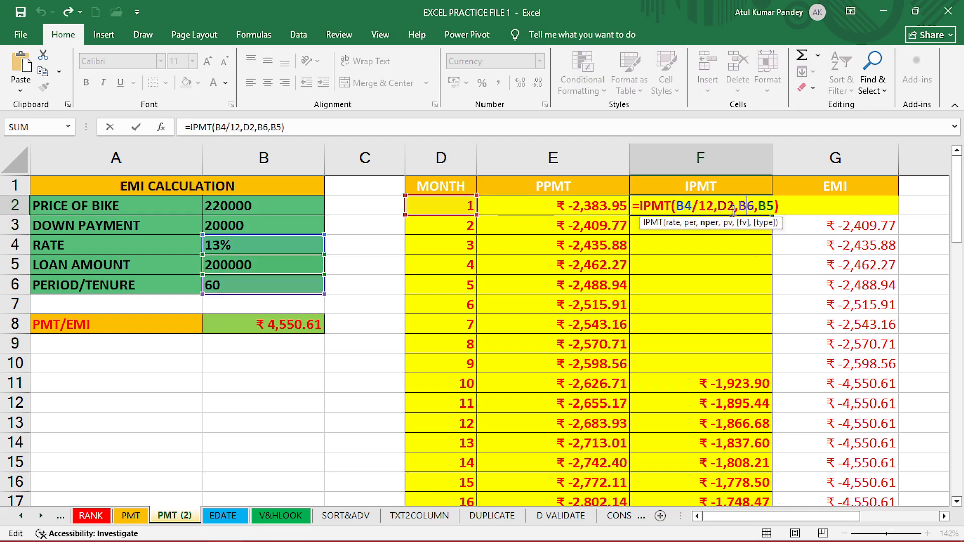
{"action": "left_click", "coordinate": [672, 223]}
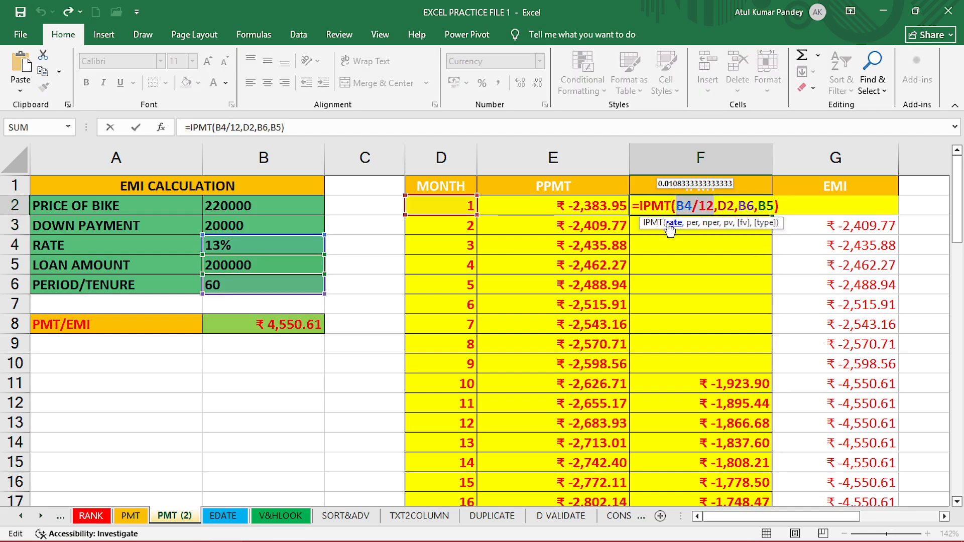
{"action": "key", "text": "F4"}
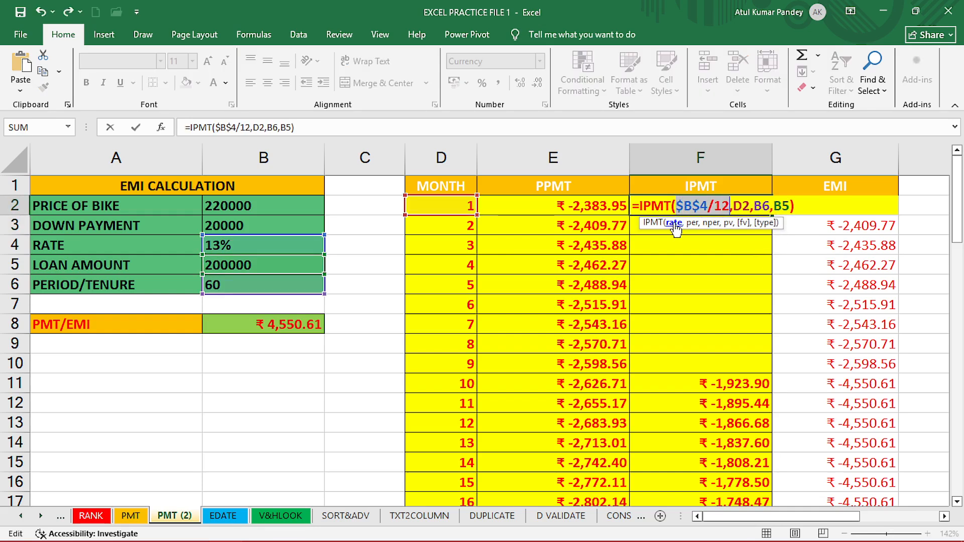
{"action": "left_click", "coordinate": [705, 227]}
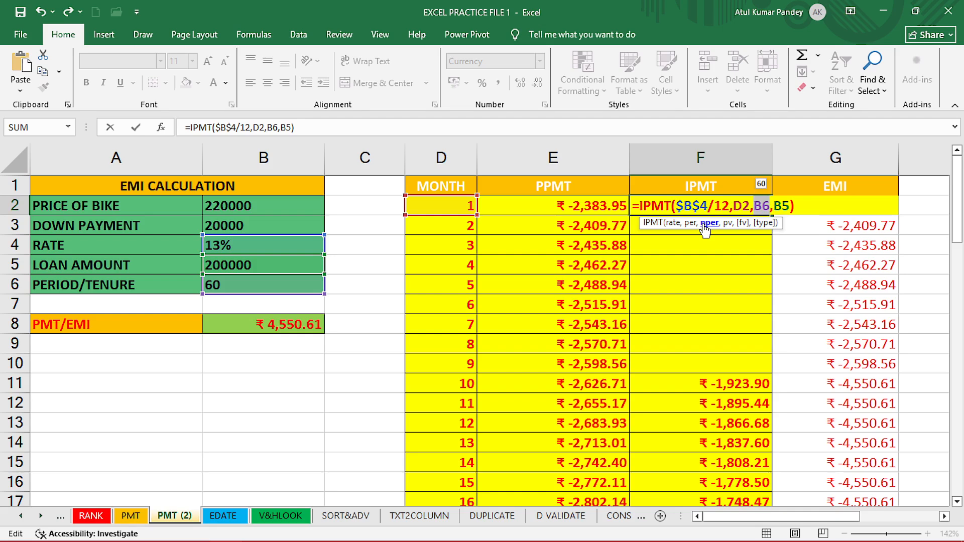
{"action": "key", "text": "F4"}
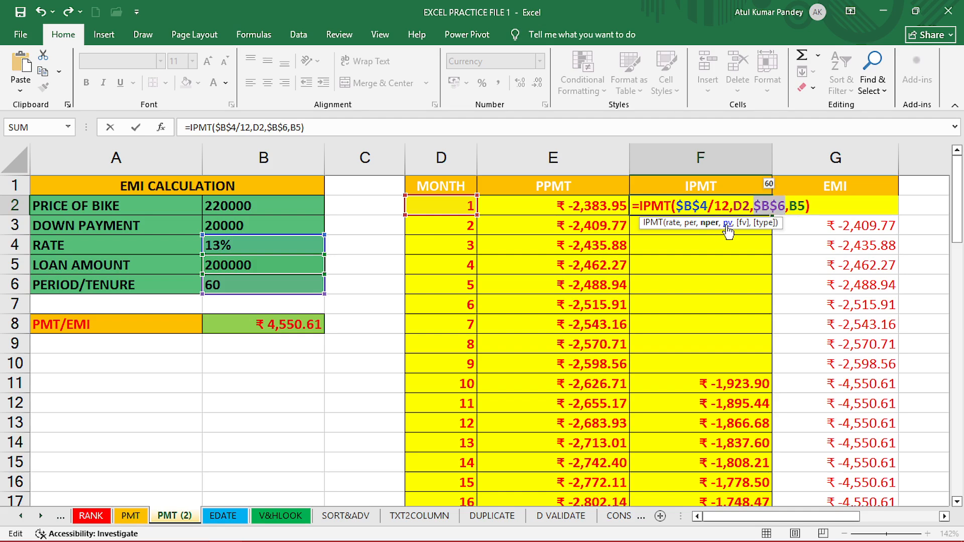
{"action": "left_click", "coordinate": [726, 227]}
{"action": "key", "text": "F4"}
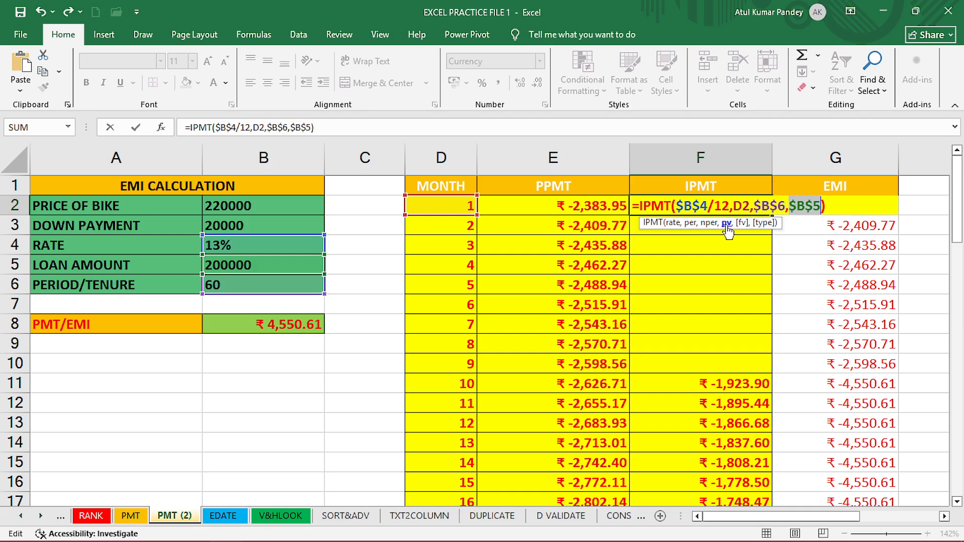
{"action": "key", "text": "Return"}
Fill F2's IPMT formula down the whole IPMT column of the schedule.
{"action": "left_click", "coordinate": [733, 207]}
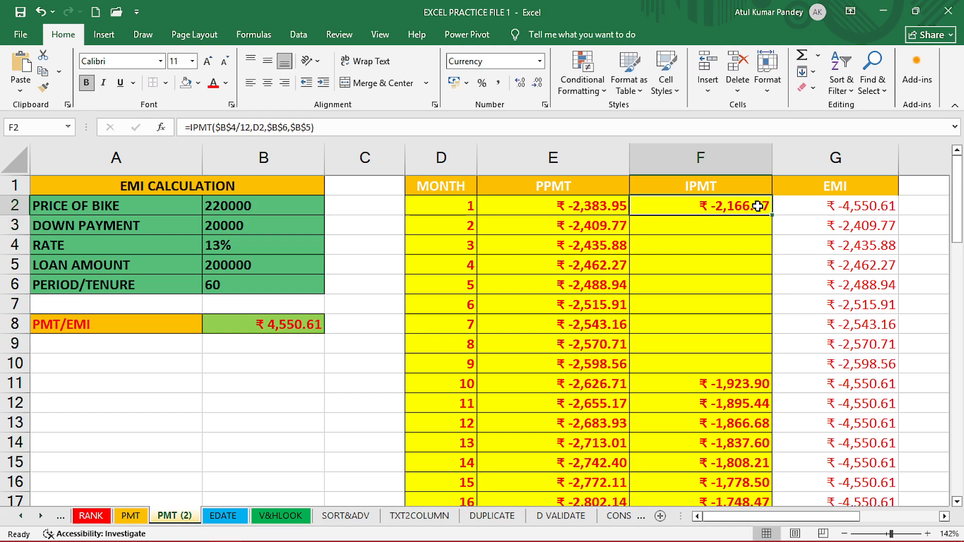
{"action": "double_click", "coordinate": [771, 215]}
{"action": "left_click", "coordinate": [732, 399]}
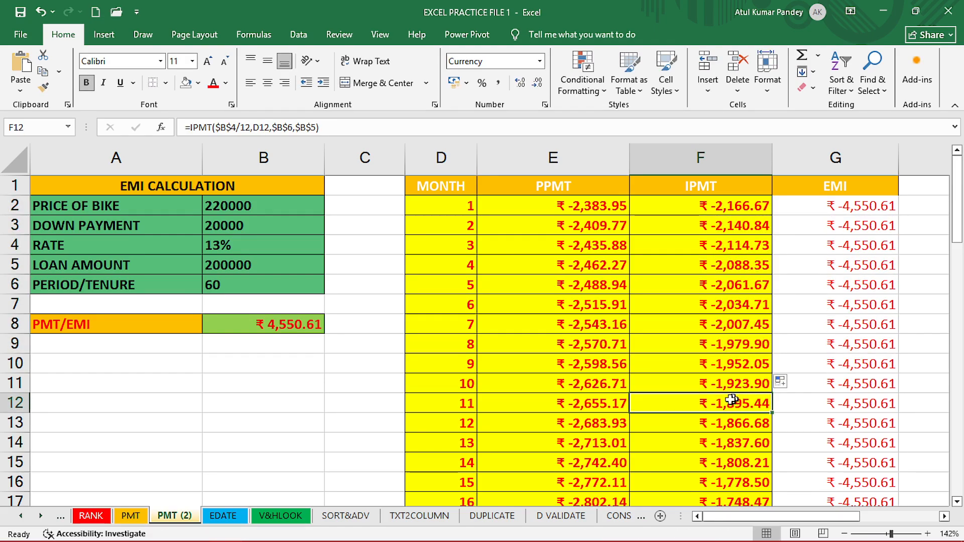
Examine the last schedule rows and the totals formulas in row 62 for the PPMT, IPMT and EMI columns.
{"action": "scroll", "coordinate": [550, 313], "scroll_direction": "down", "scroll_amount": 20}
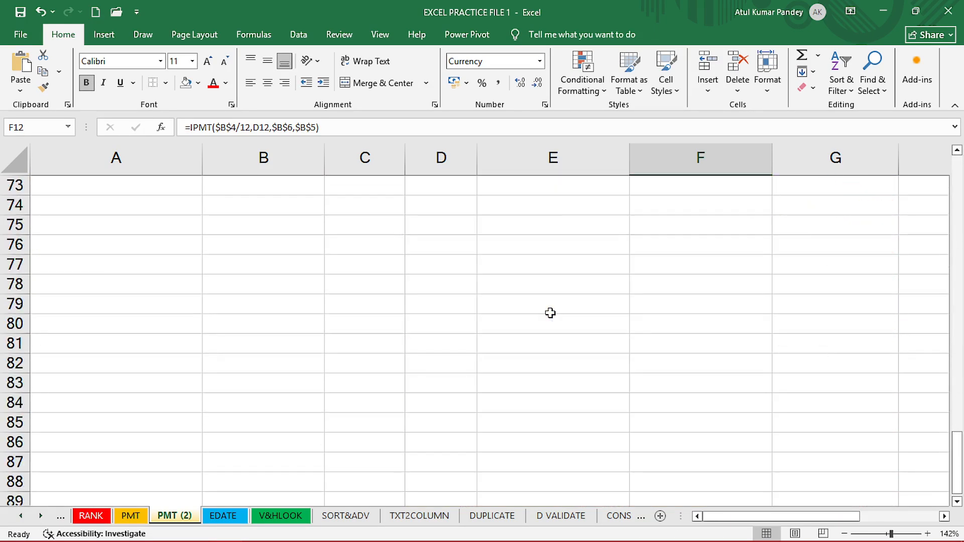
{"action": "scroll", "coordinate": [551, 313], "scroll_direction": "up", "scroll_amount": 6}
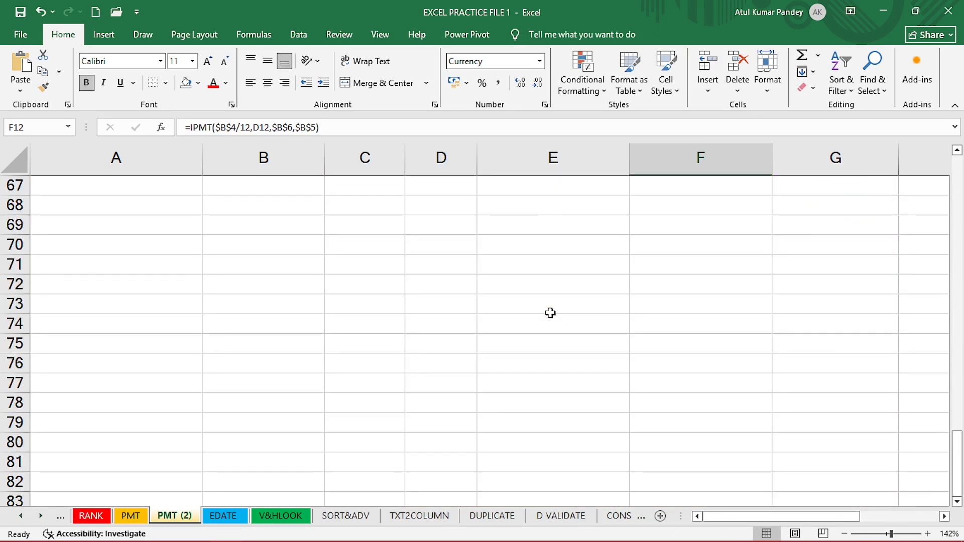
{"action": "left_click", "coordinate": [468, 323]}
{"action": "left_click_drag", "start_coordinate": [572, 283], "coordinate": [572, 323]}
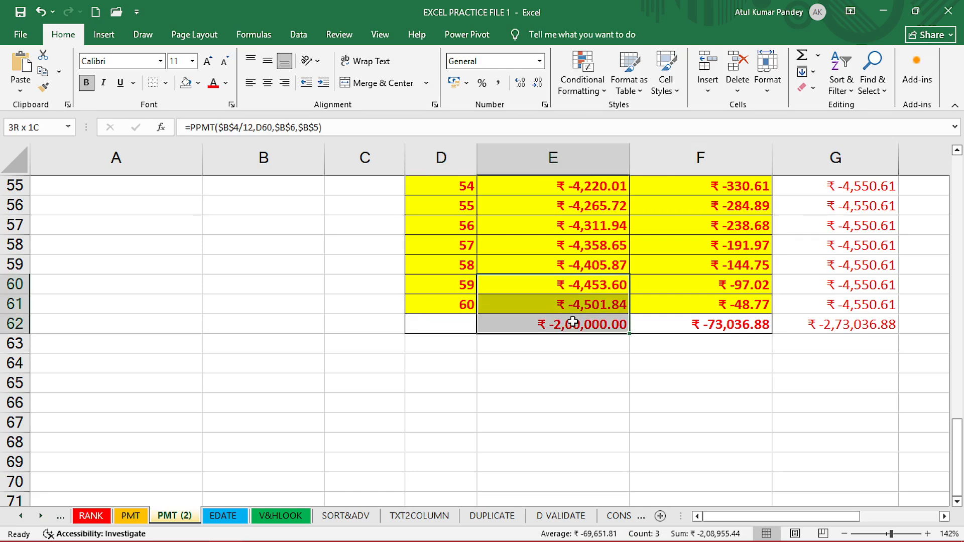
{"action": "left_click", "coordinate": [572, 327]}
{"action": "left_click_drag", "start_coordinate": [745, 288], "coordinate": [754, 312]}
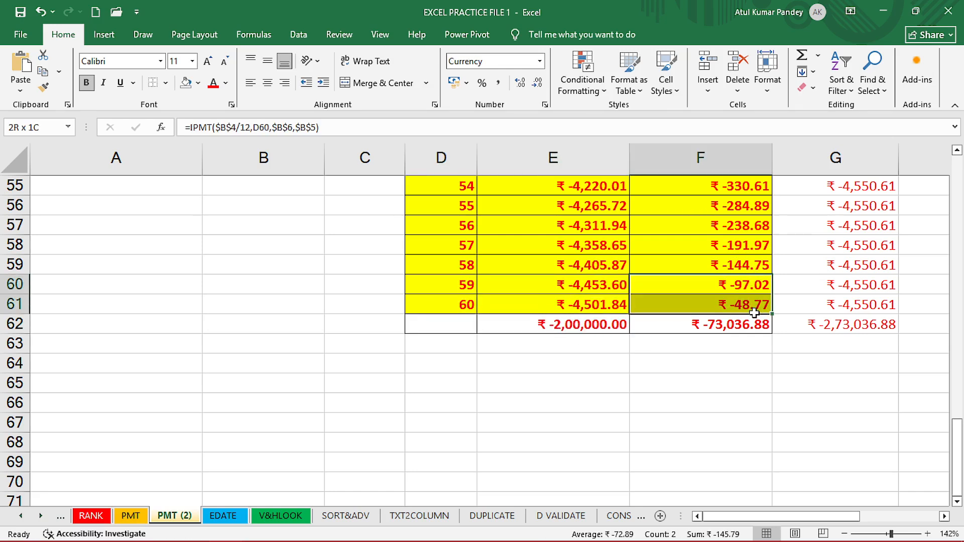
{"action": "left_click", "coordinate": [727, 324]}
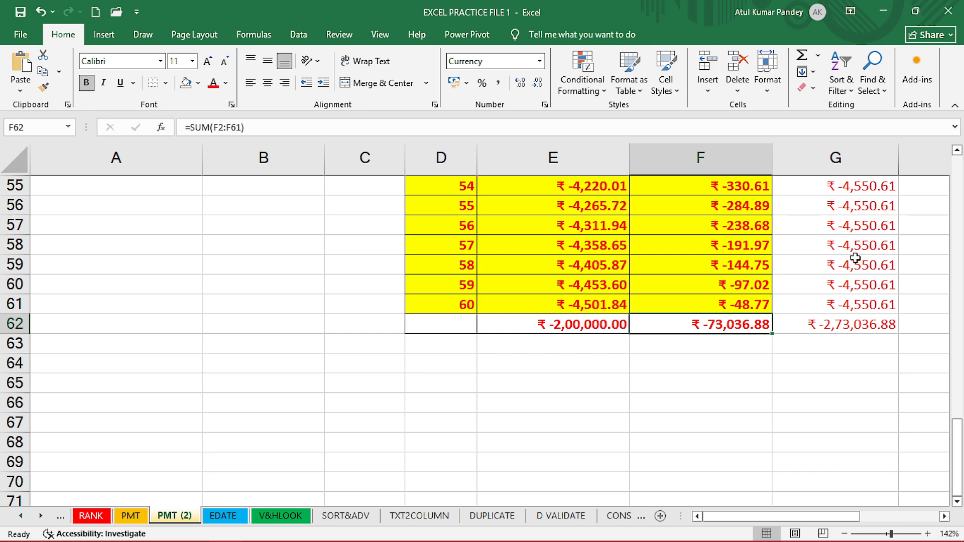
{"action": "left_click_drag", "start_coordinate": [855, 258], "coordinate": [856, 305]}
{"action": "left_click", "coordinate": [849, 324]}
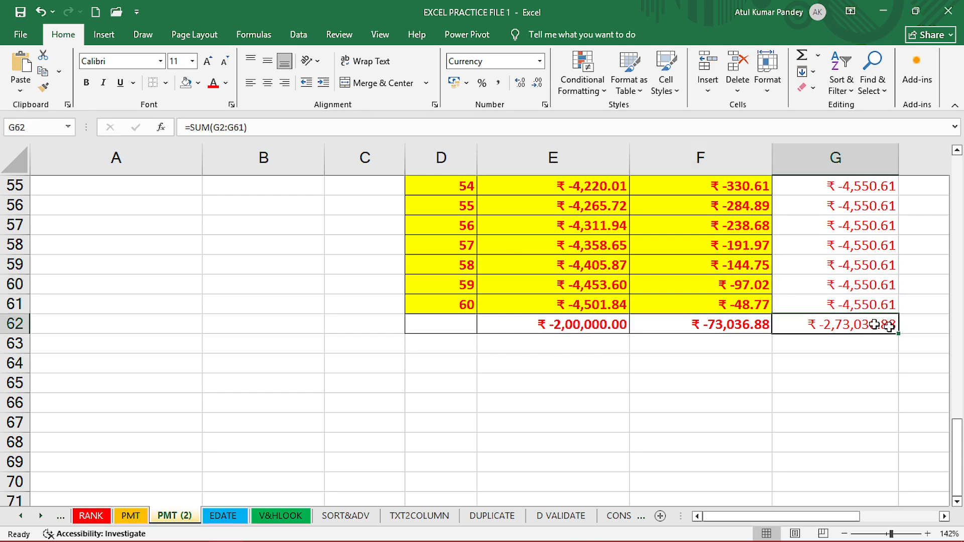
{"action": "scroll", "coordinate": [779, 321], "scroll_direction": "up", "scroll_amount": 18}
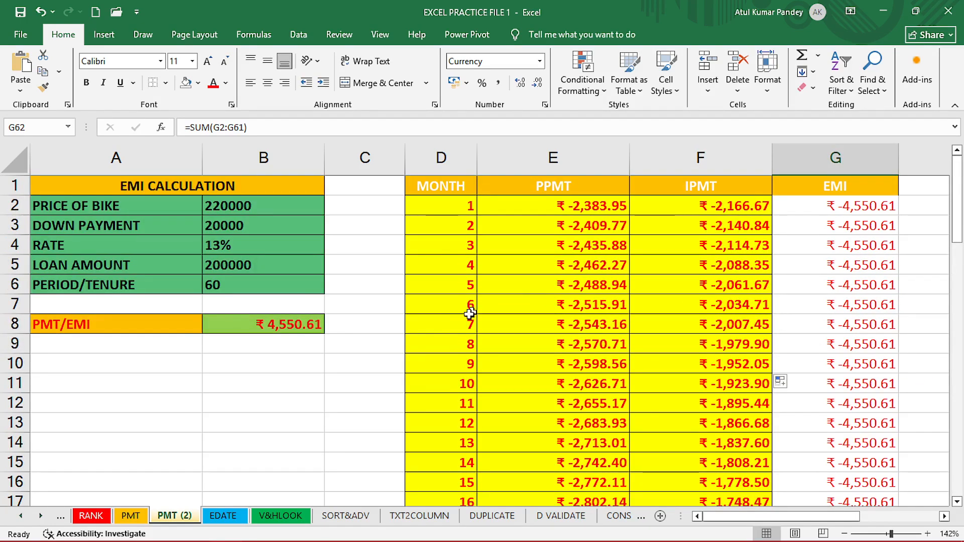
{"action": "left_click", "coordinate": [282, 386]}
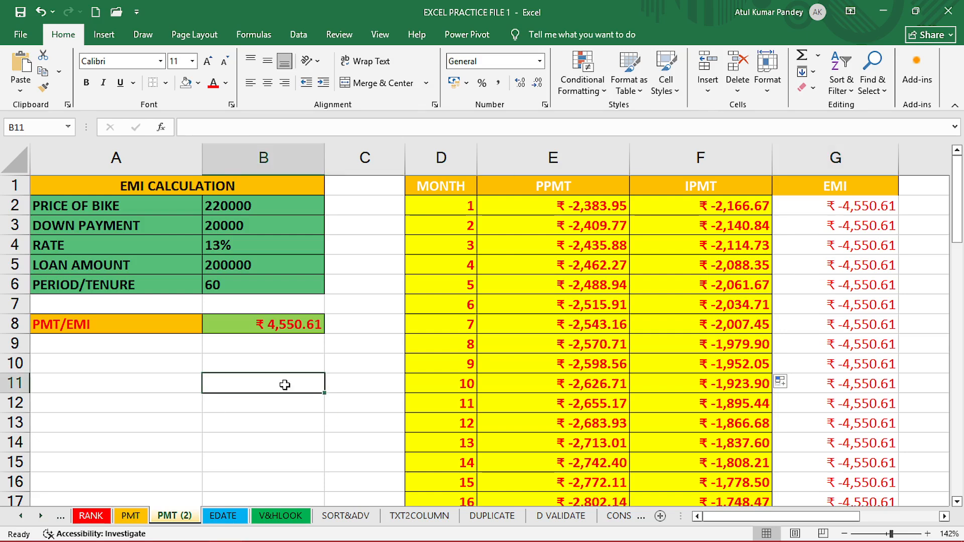